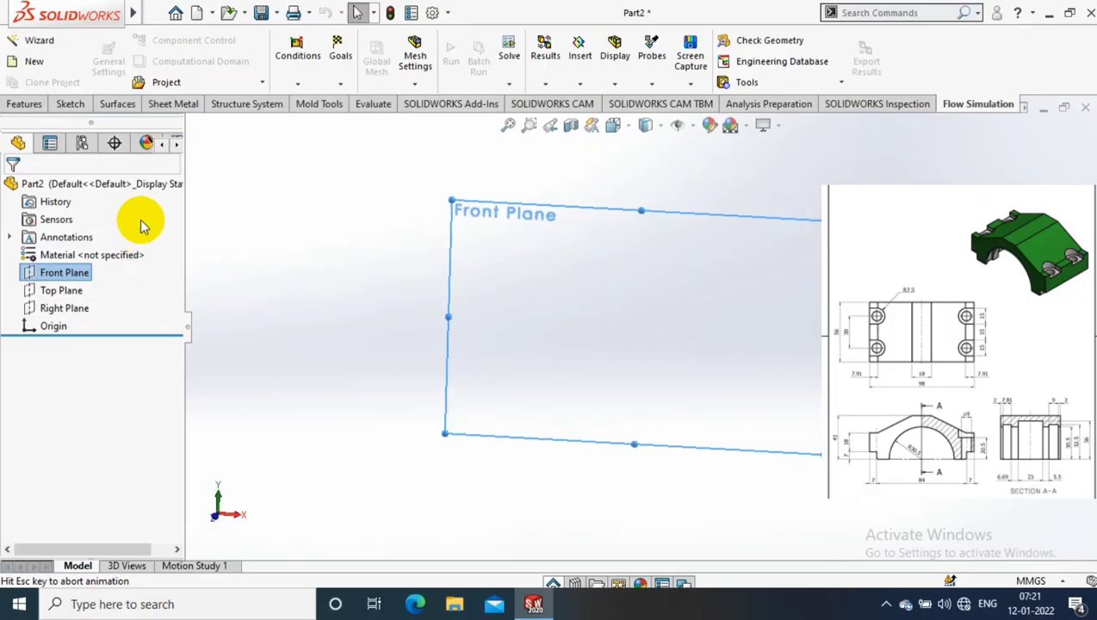
Start a sketch on the Front Plane and draw a circle centred on the origin
left_click(74, 105)
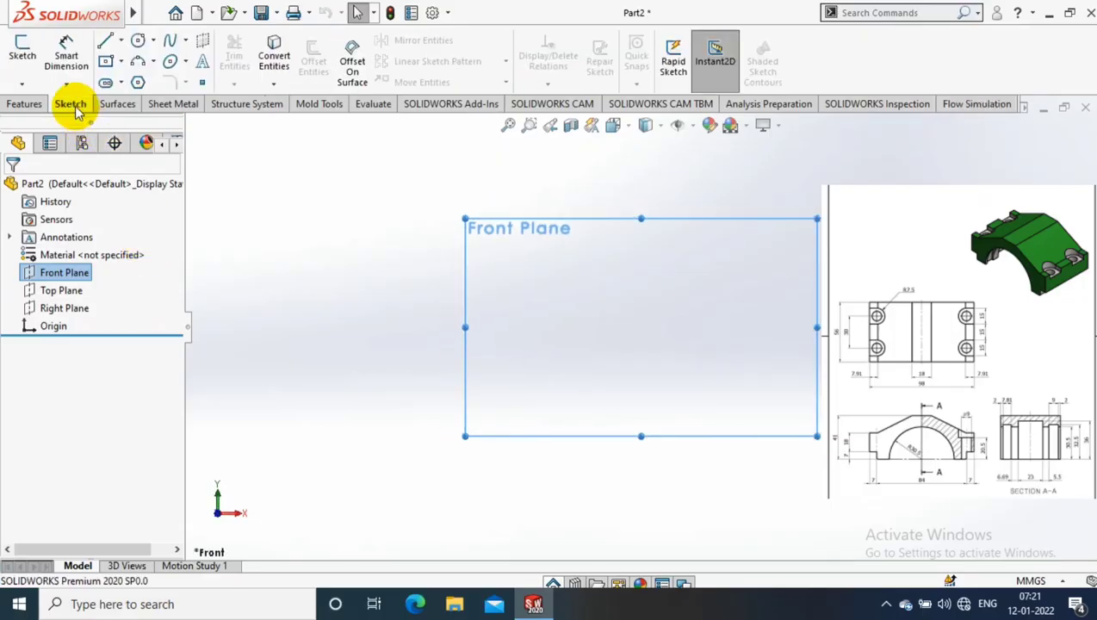
left_click(22, 48)
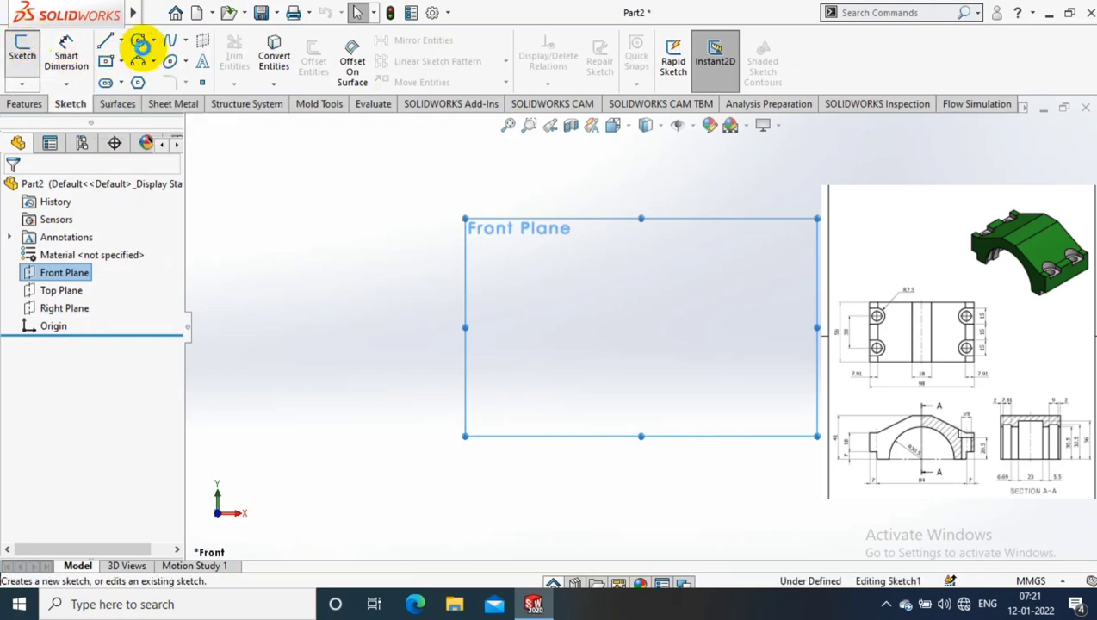
left_click(139, 44)
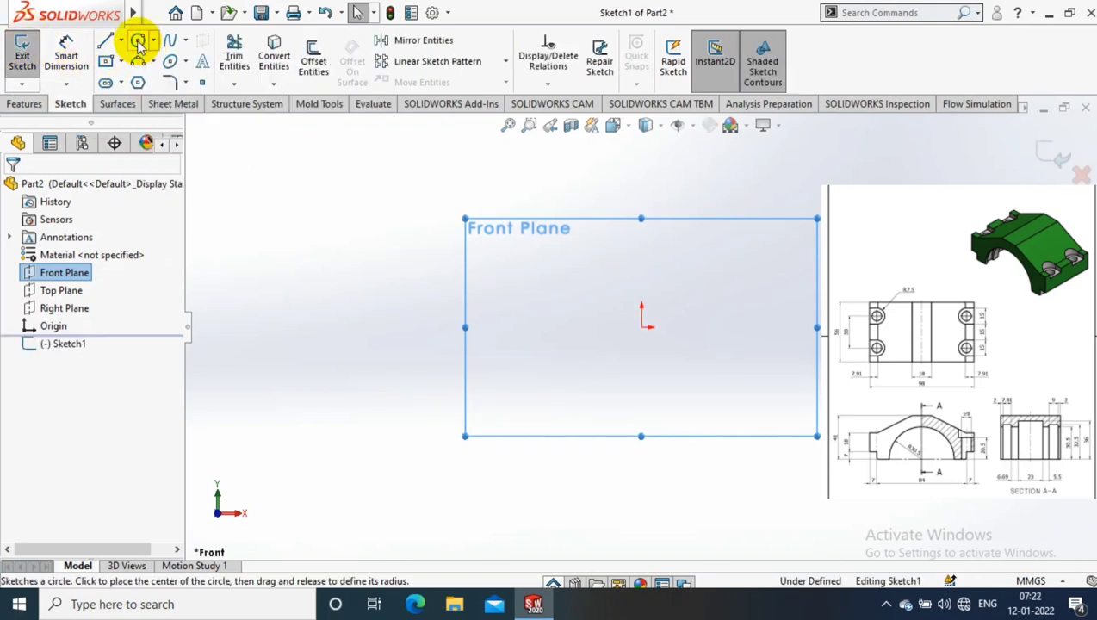
left_click(641, 326)
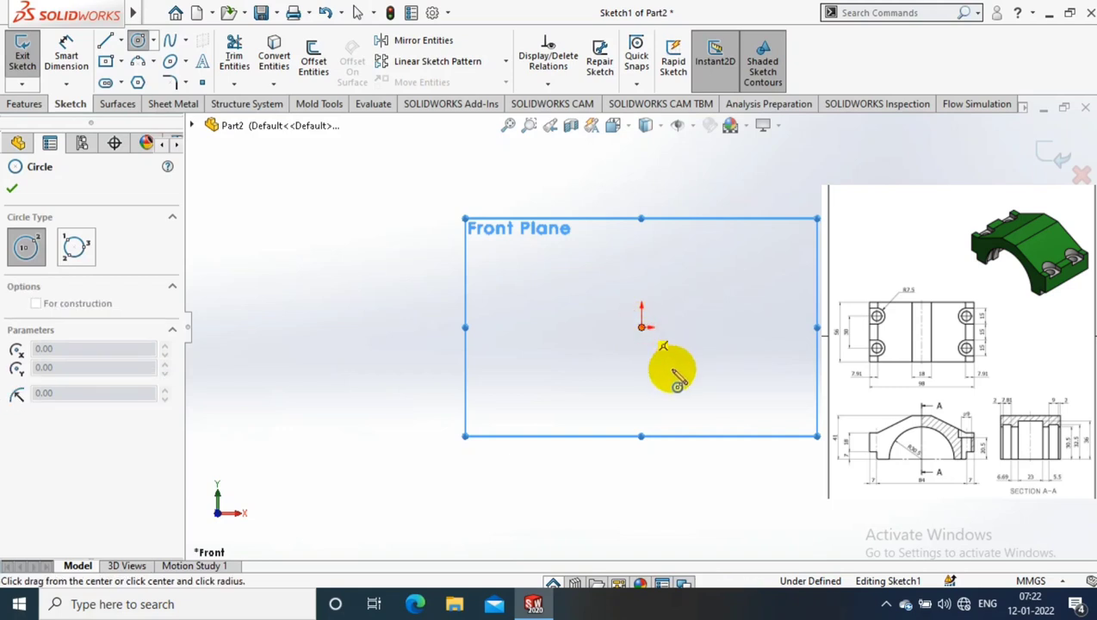
left_click(689, 372)
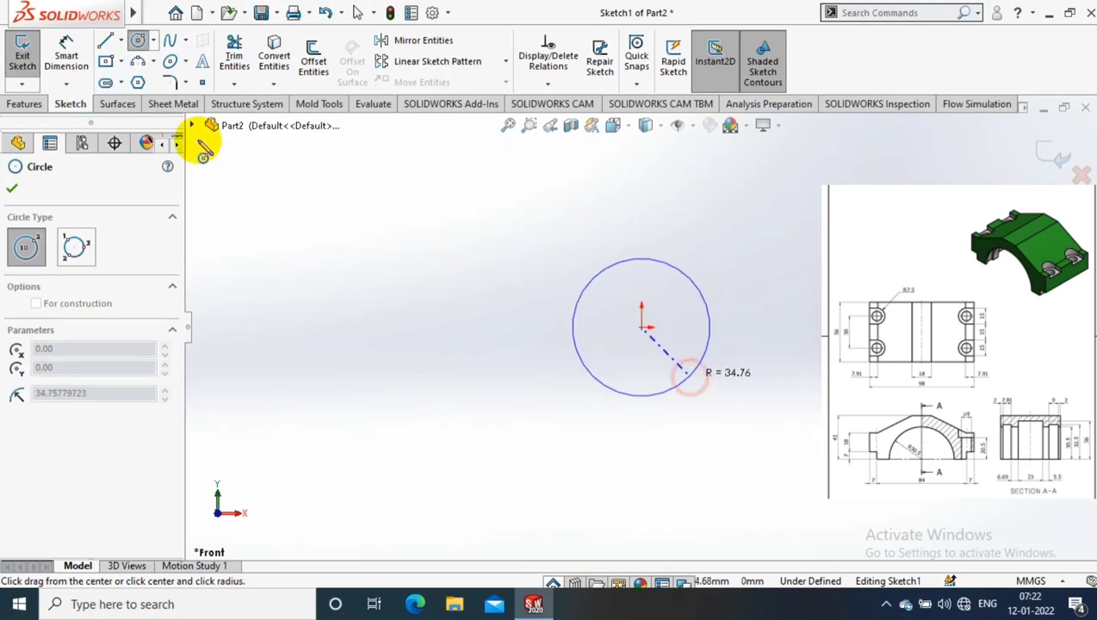
Dimension the circle's diameter to 61 mm, fully defining the sketch
left_click(67, 57)
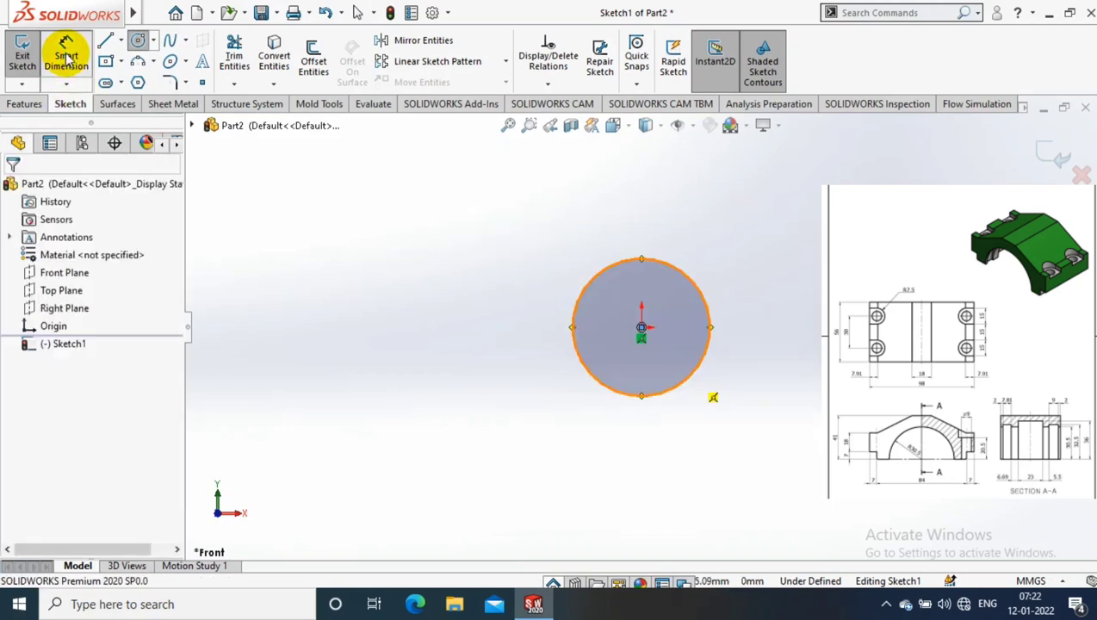
left_click(592, 287)
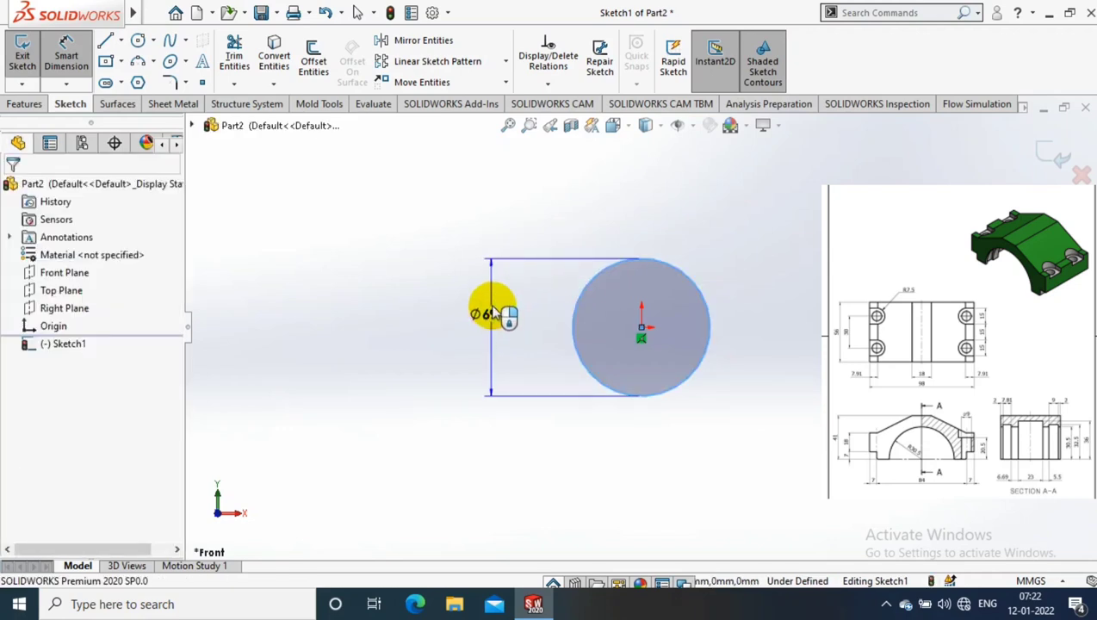
left_click(495, 314)
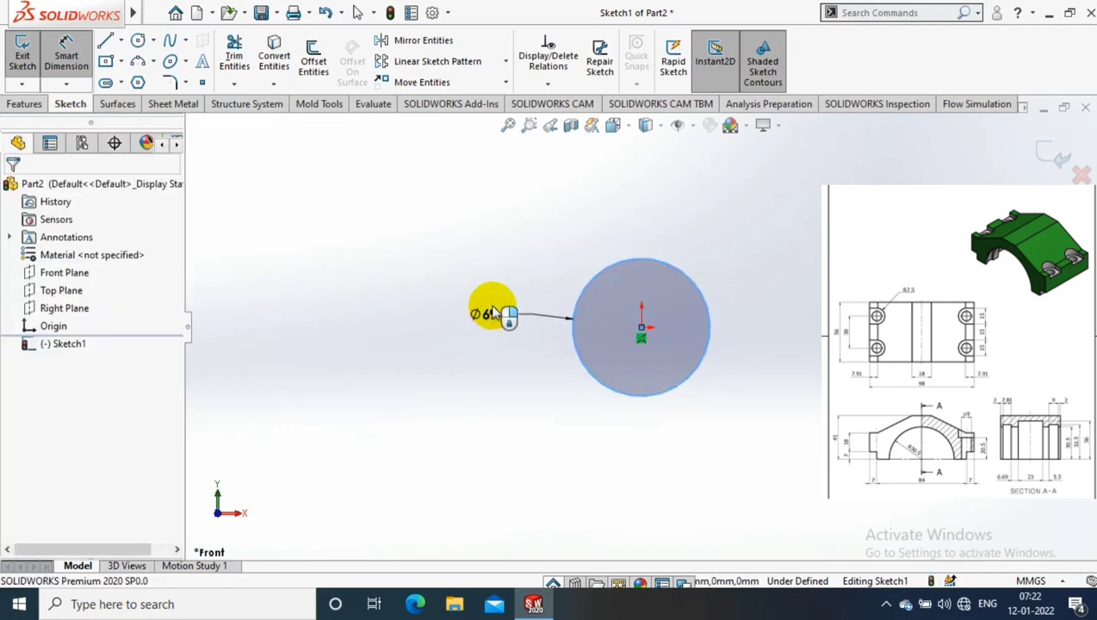
left_click(495, 314)
type("61")
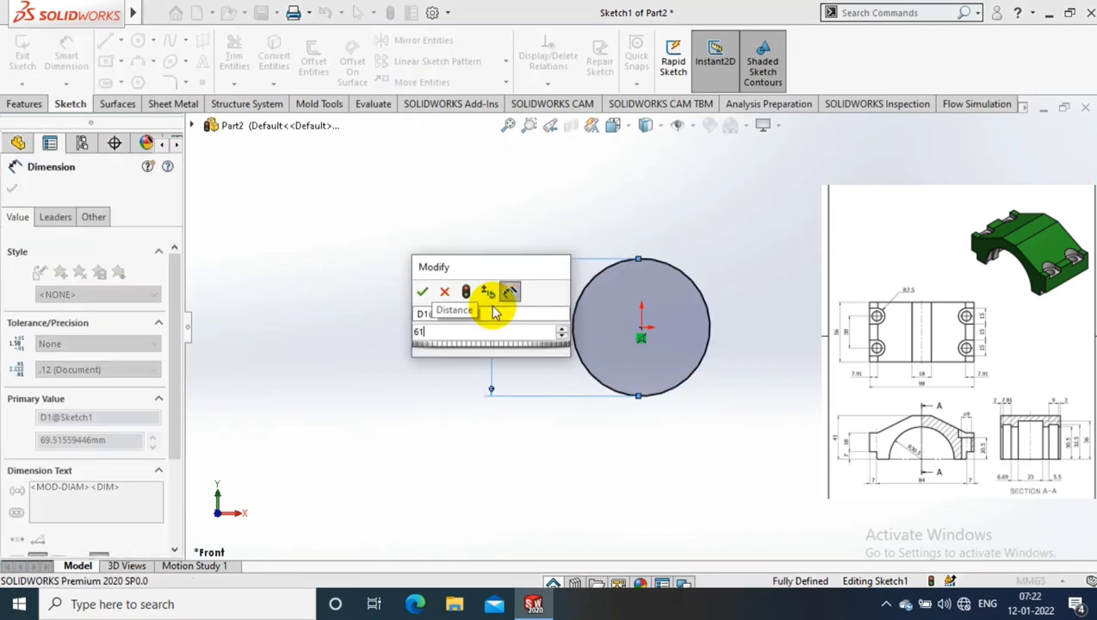
type("60")
key("Return")
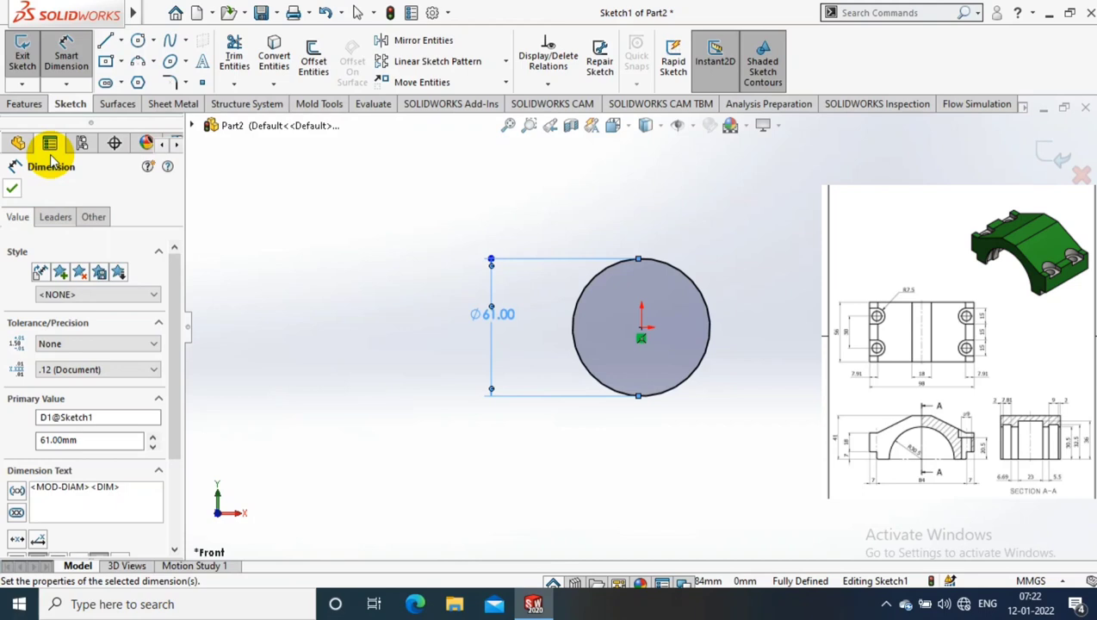
left_click(106, 41)
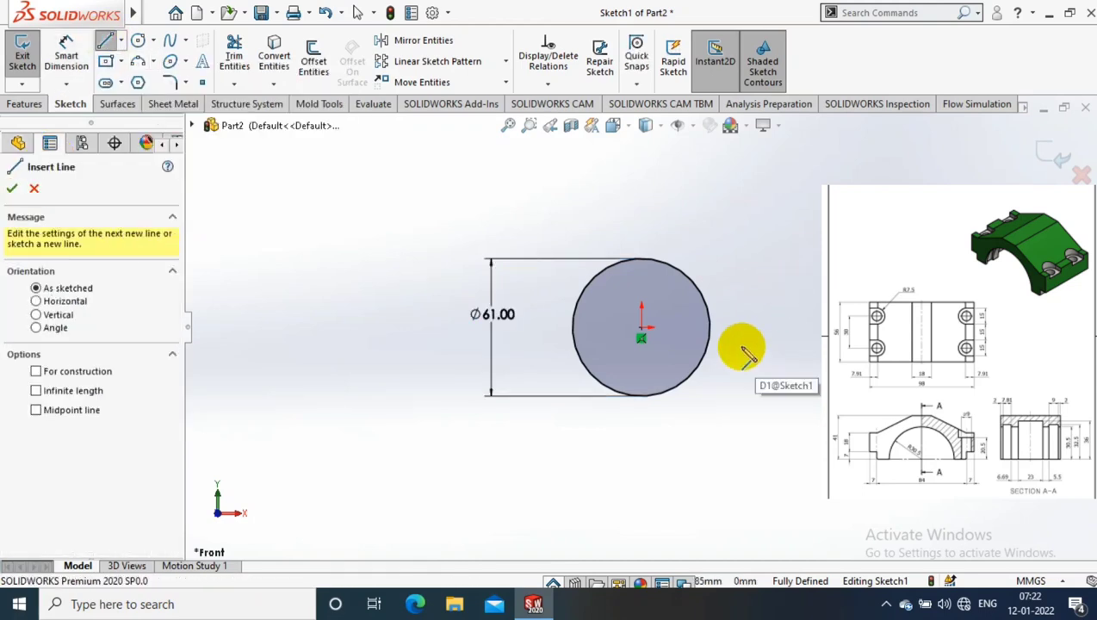
Draw a connected chain of horizontal, vertical and slanted lines from the circle's right edge to above its top
scroll(734, 350, "down", 1)
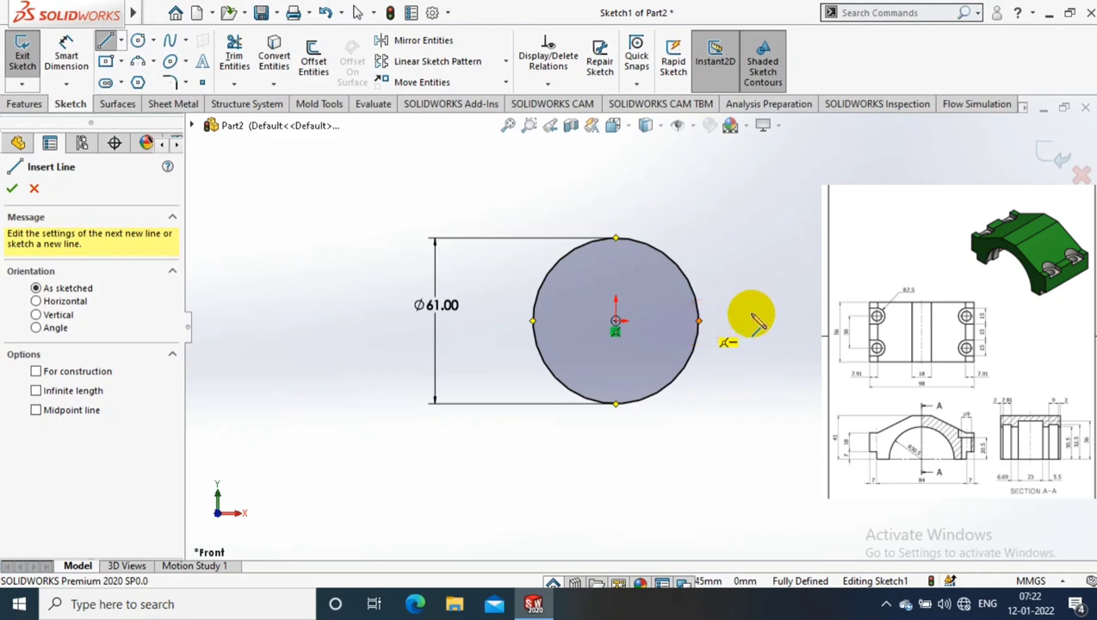
left_click(699, 320)
left_click(750, 320)
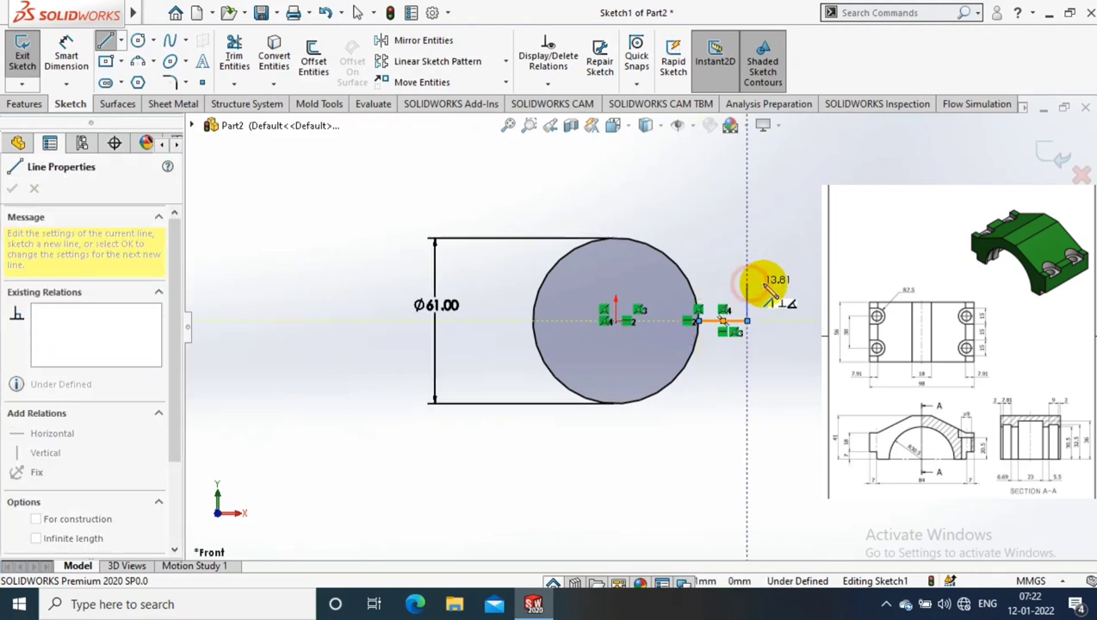
left_click(784, 282)
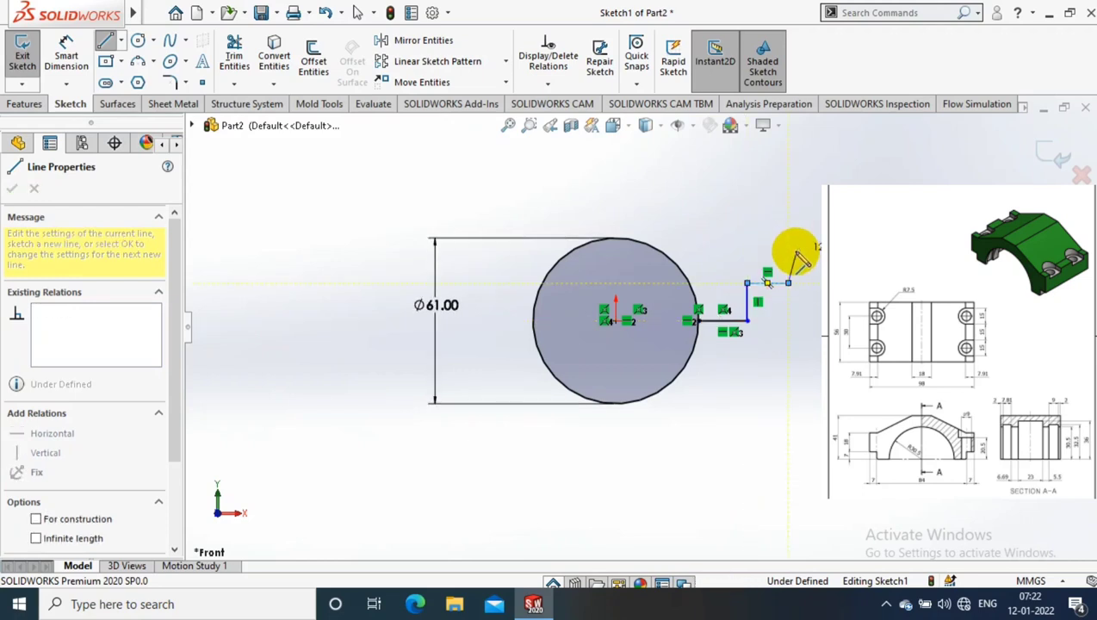
left_click(788, 282)
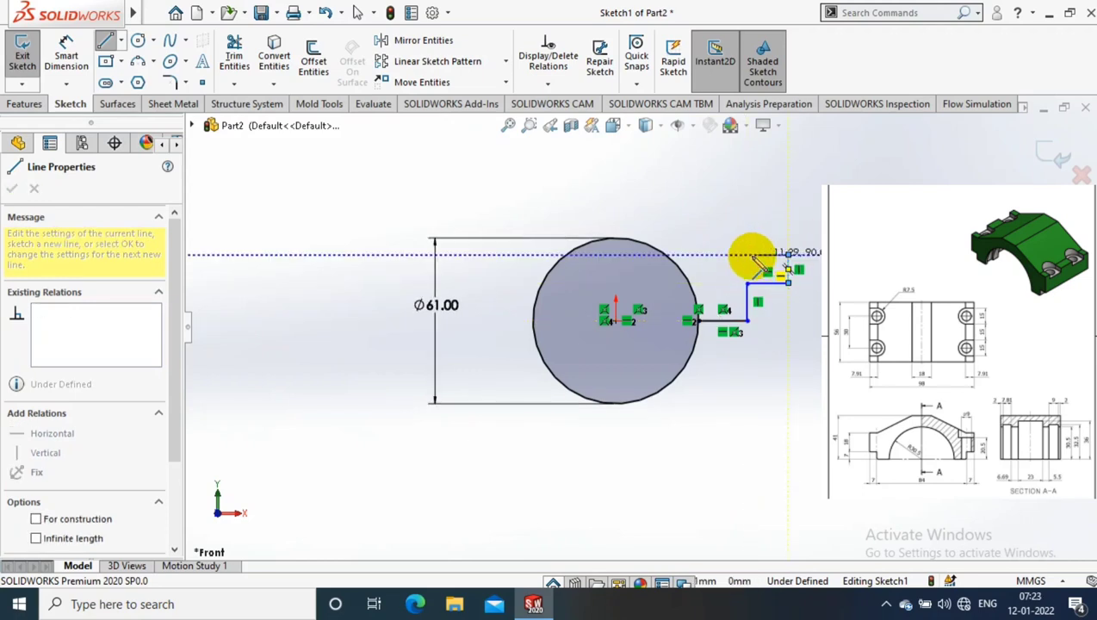
left_click(788, 255)
left_click(758, 255)
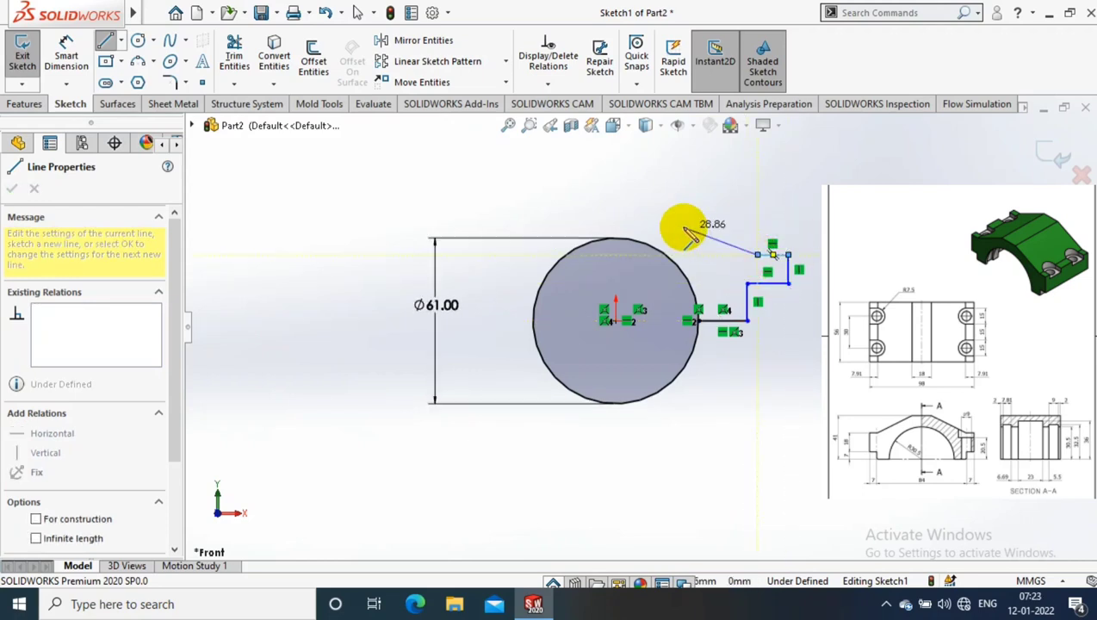
left_click(618, 227)
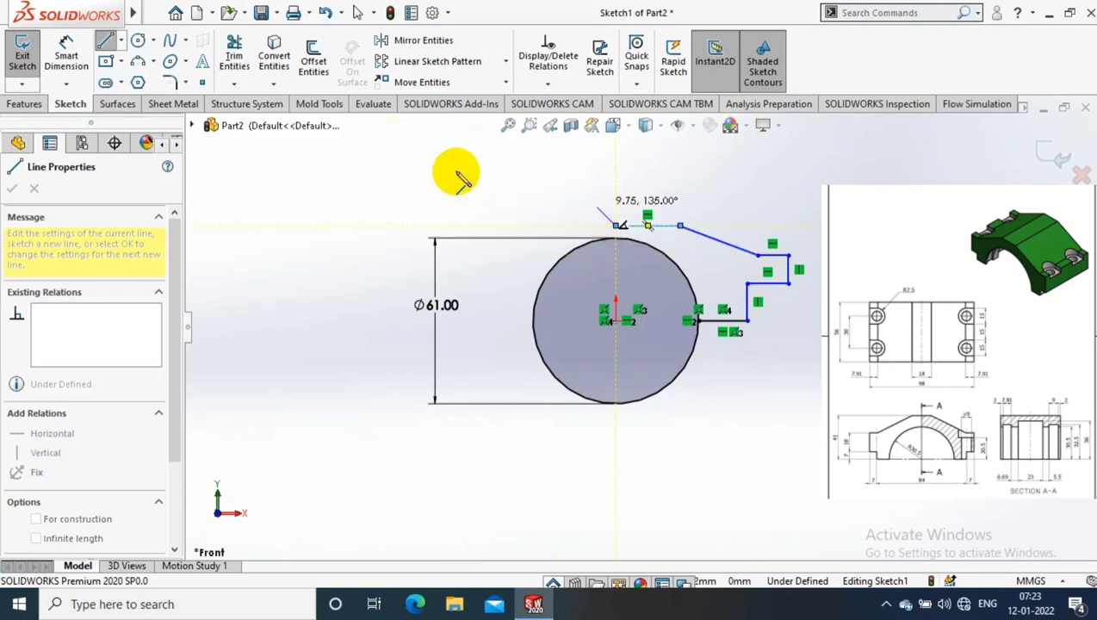
key("Escape")
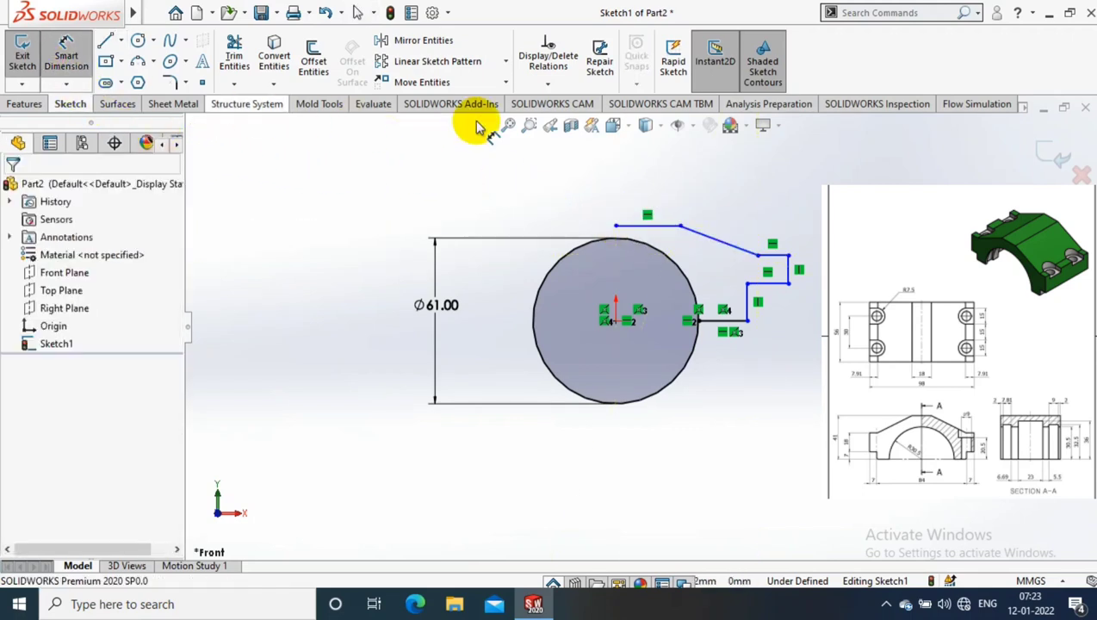
Dimension the horizontal distance from the circle centre to the top line's endpoint as 9 mm
left_click(615, 320)
left_click(681, 226)
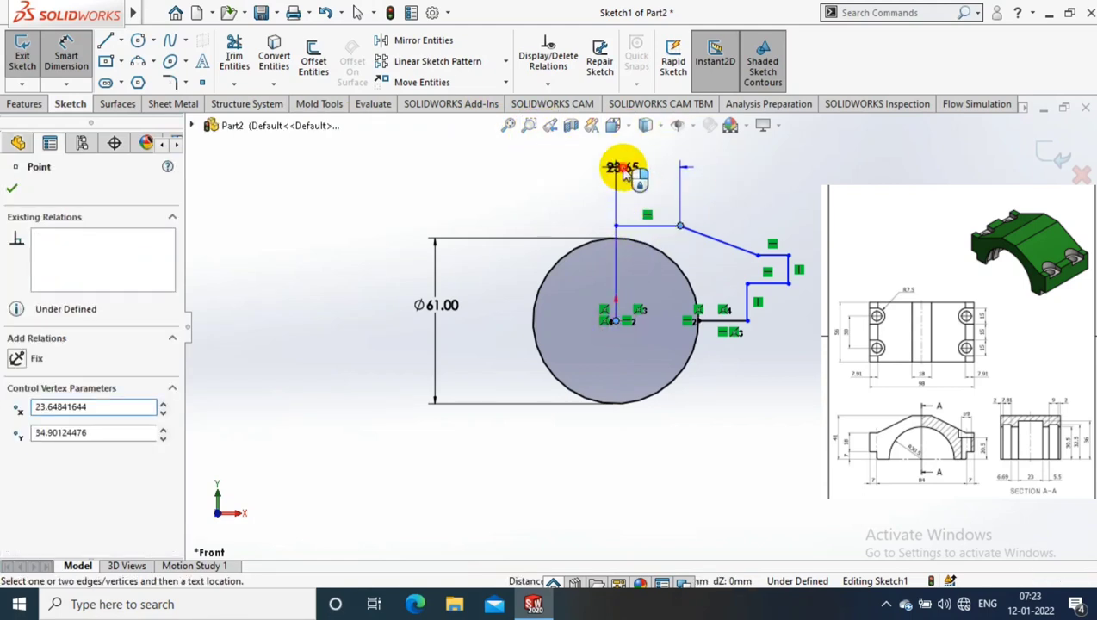
left_click(654, 177)
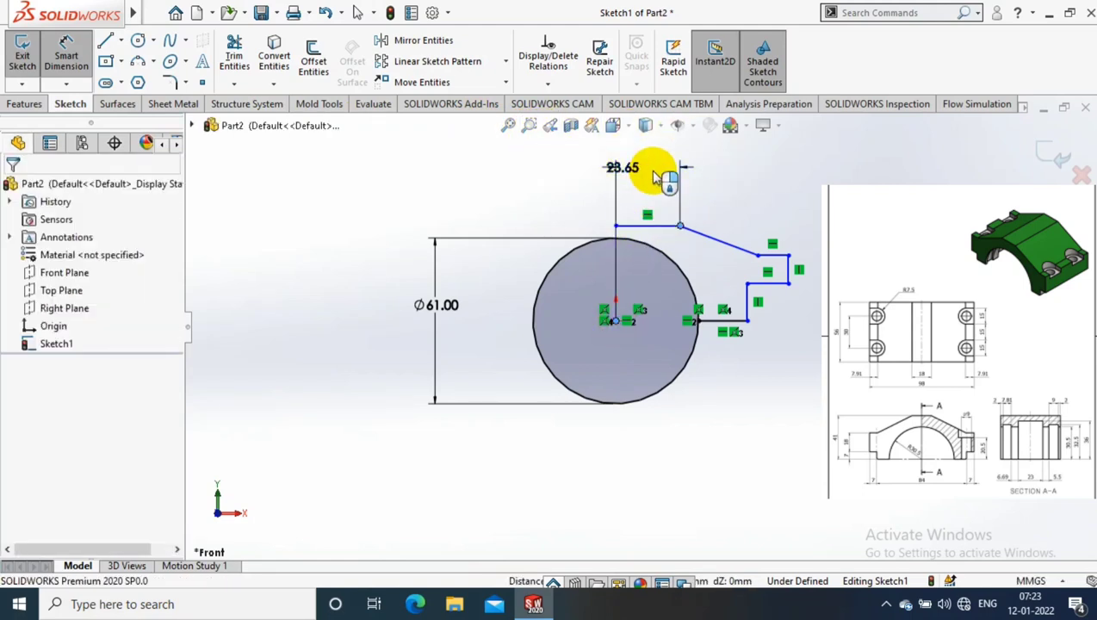
type("9")
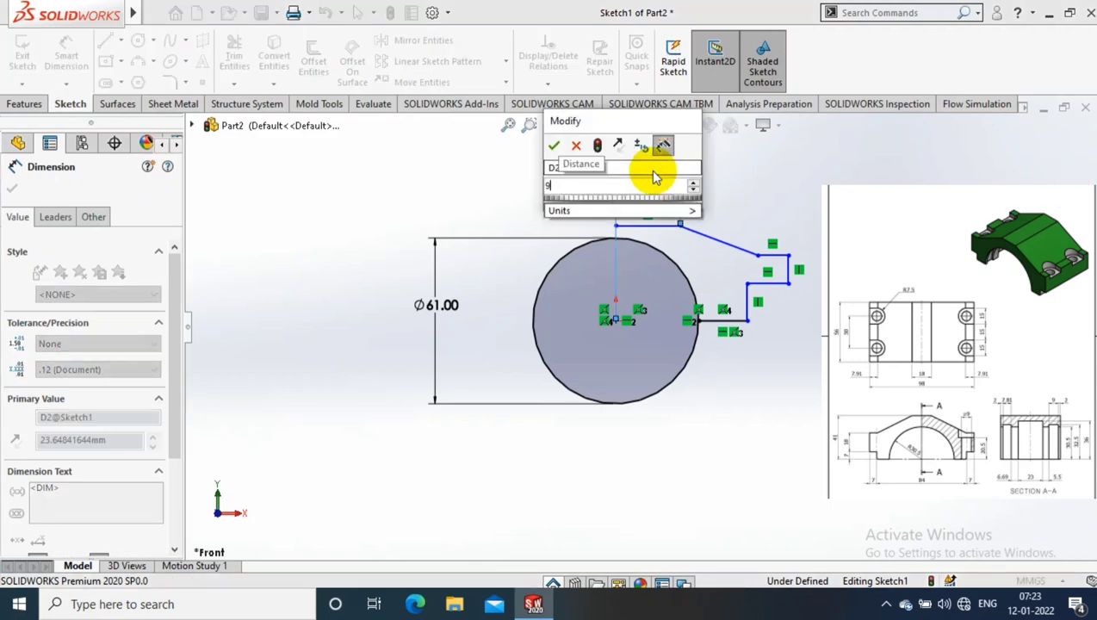
key("Return")
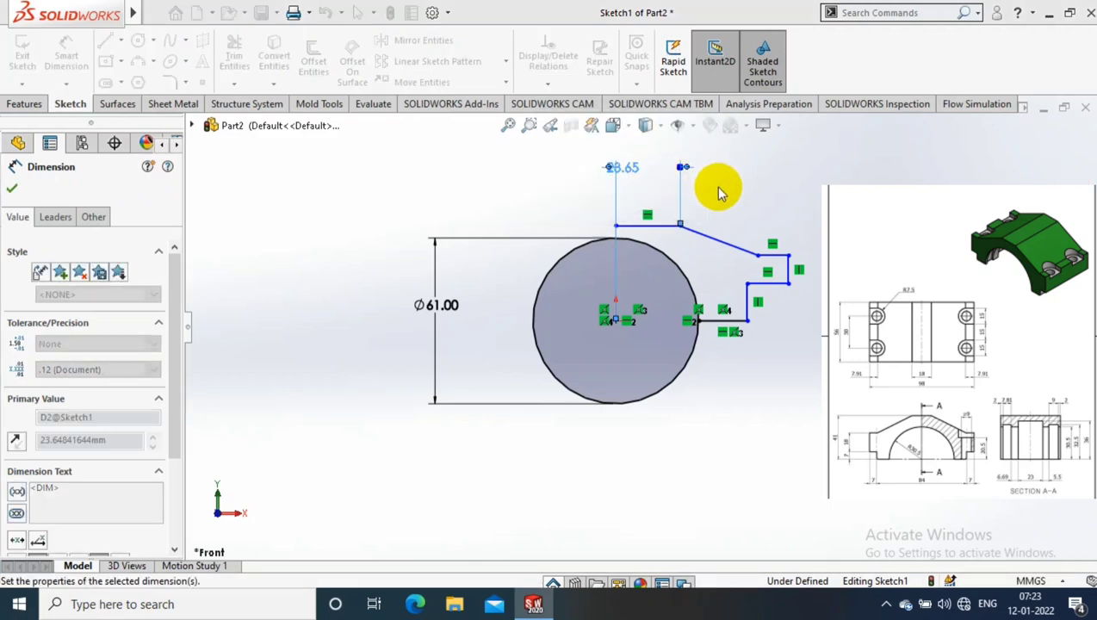
scroll(718, 194, "down", 2)
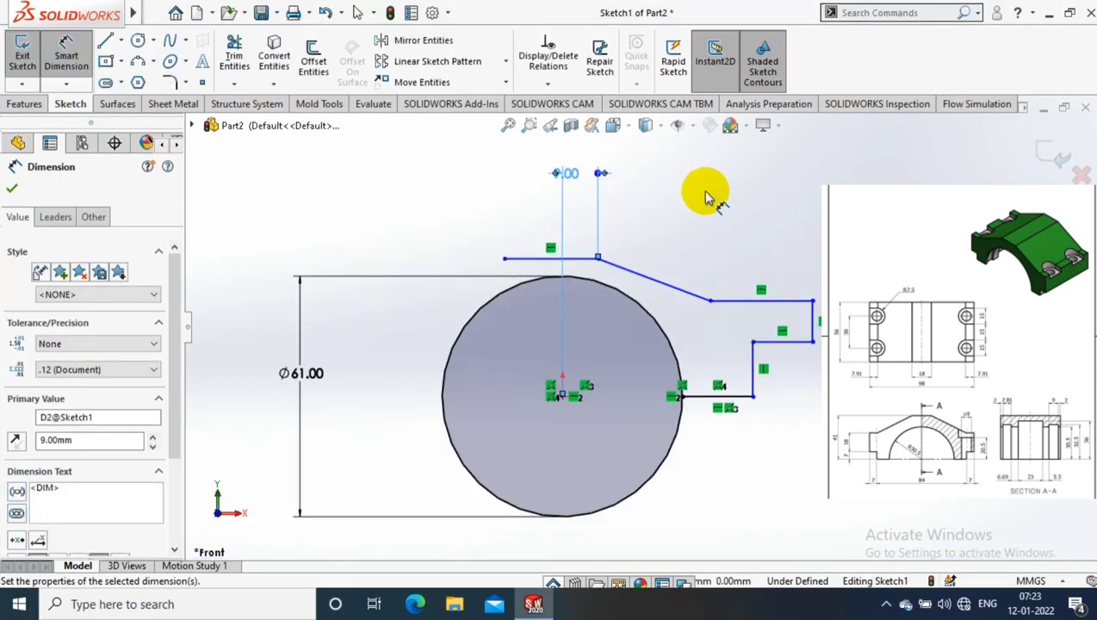
key("Escape")
Add a Vertical relation between the top line's left endpoint and the circle centre
left_click(506, 261)
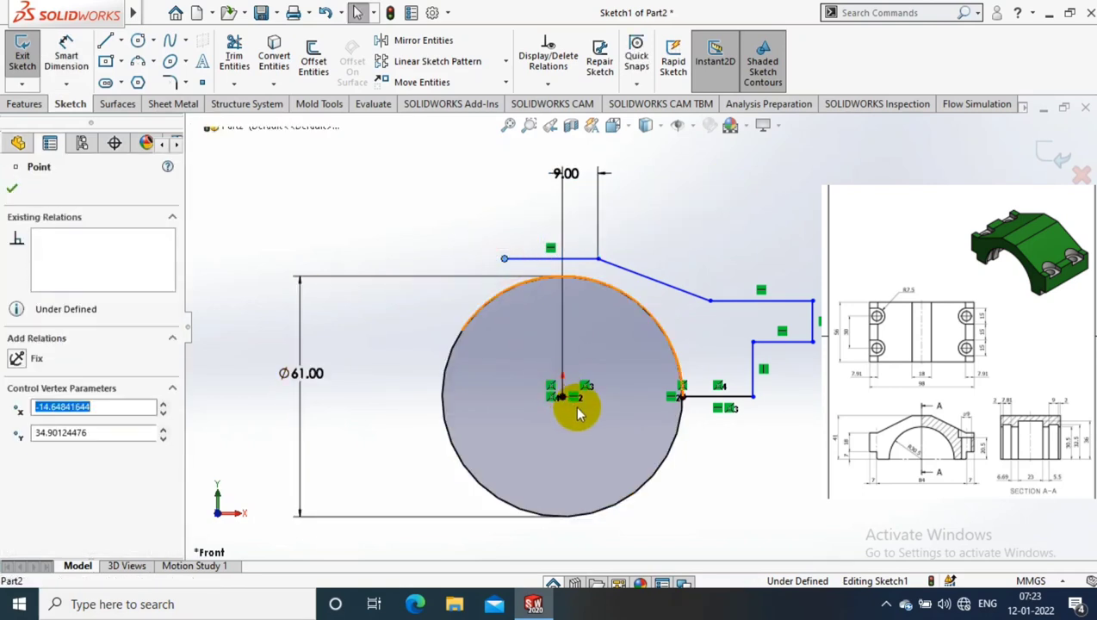
left_click(558, 395, "ctrl")
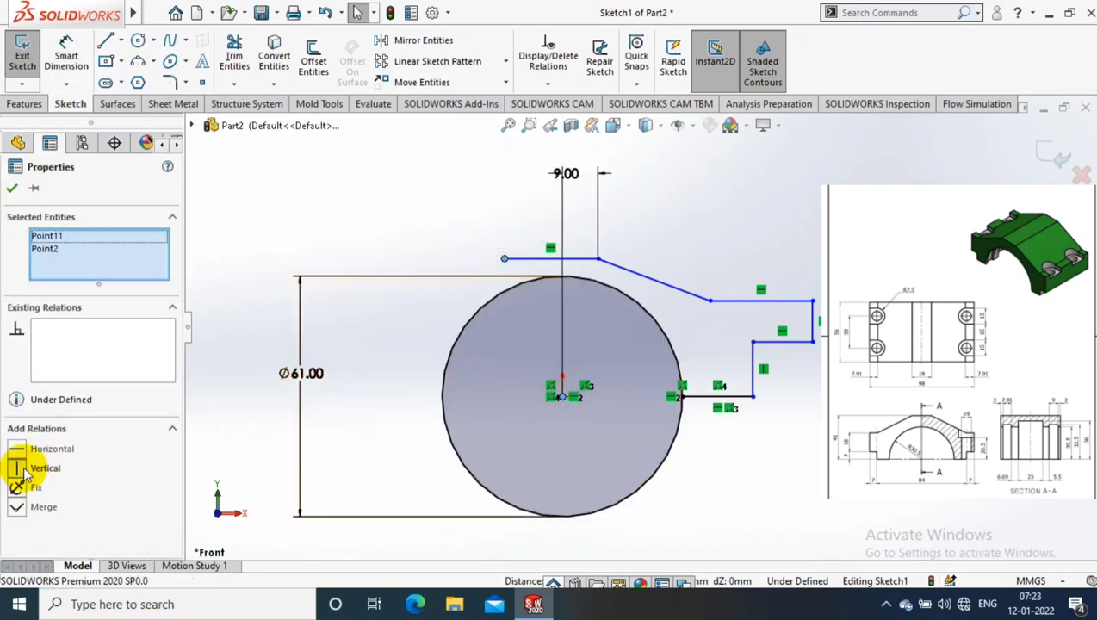
left_click(25, 470)
left_click(12, 188)
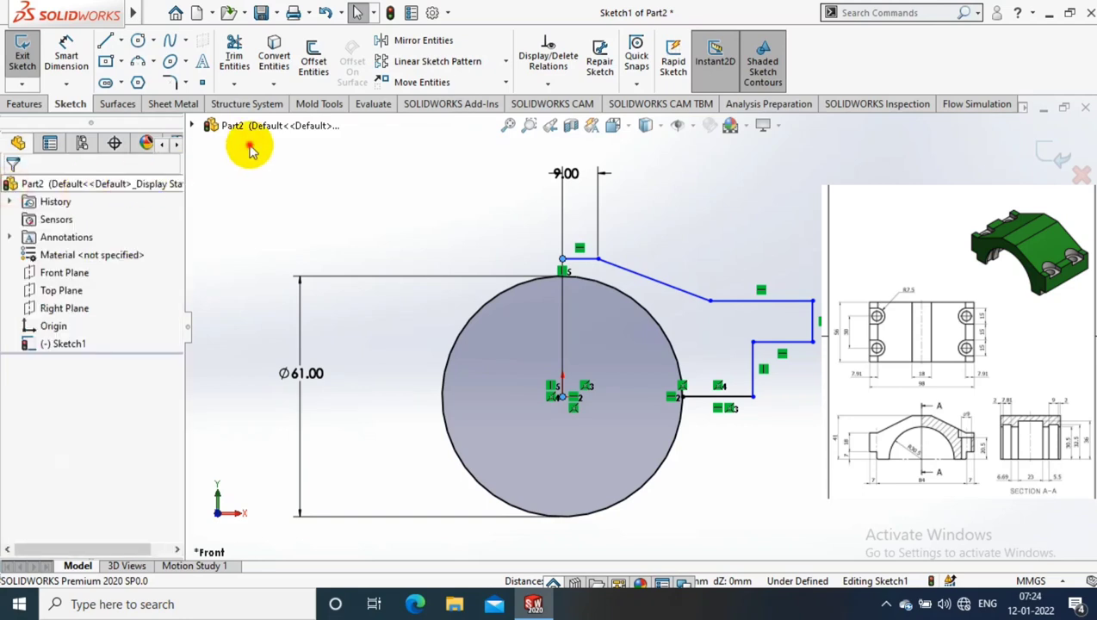
Select the right-hand step's vertical lines for dimensioning
left_click(66, 59)
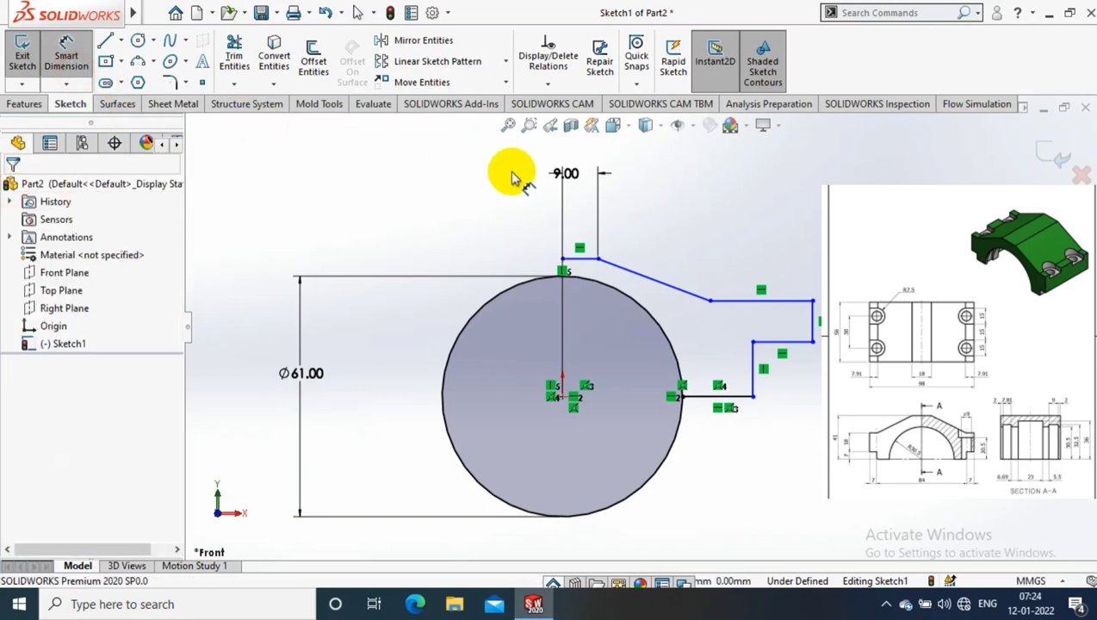
left_click(812, 322)
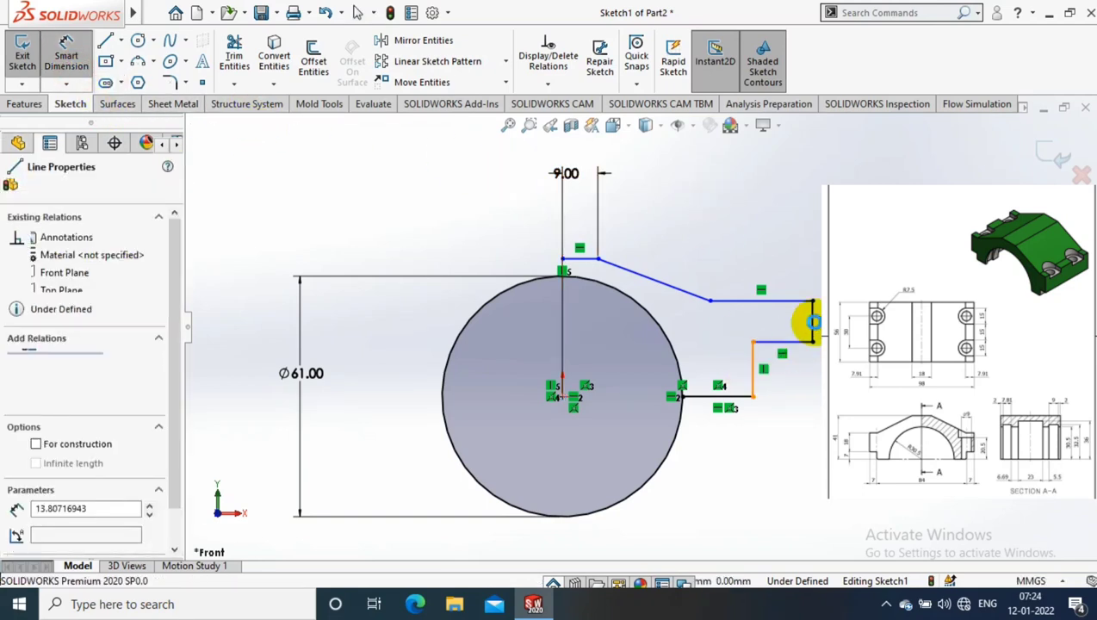
left_click(816, 331)
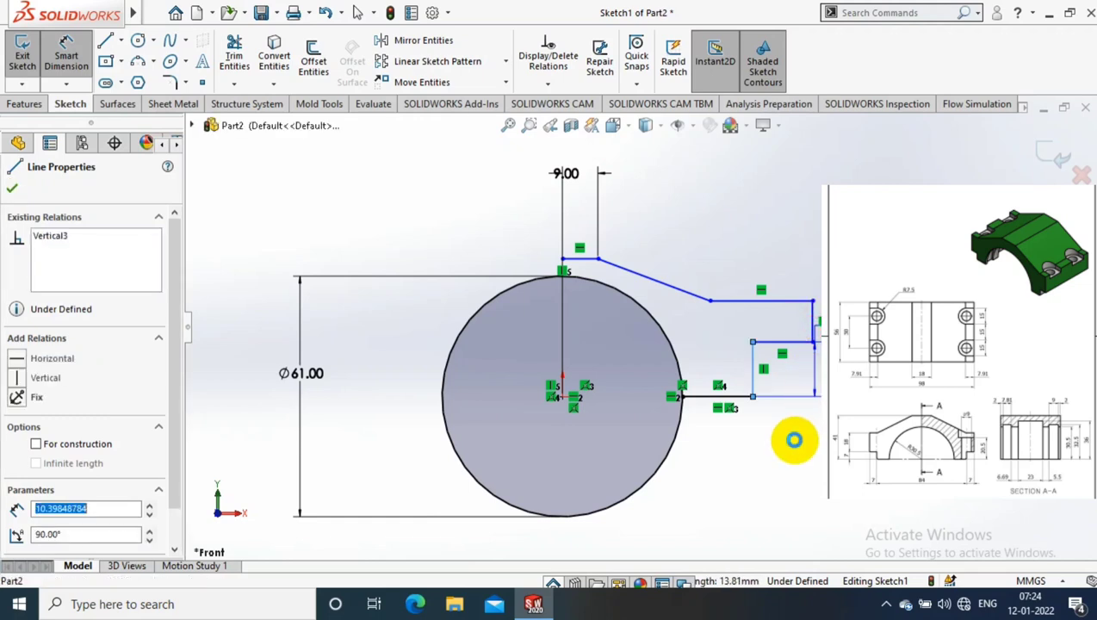
key("d")
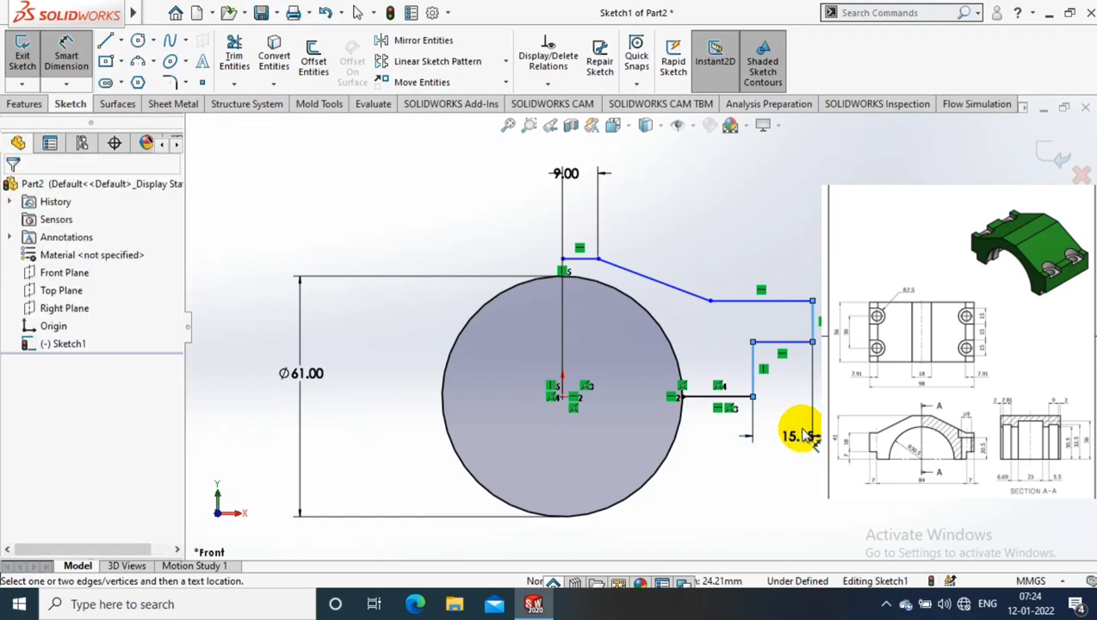
Dimension the right-hand step's two lines to 7 mm and 7 mm
left_click(803, 435)
type("7")
key("Return")
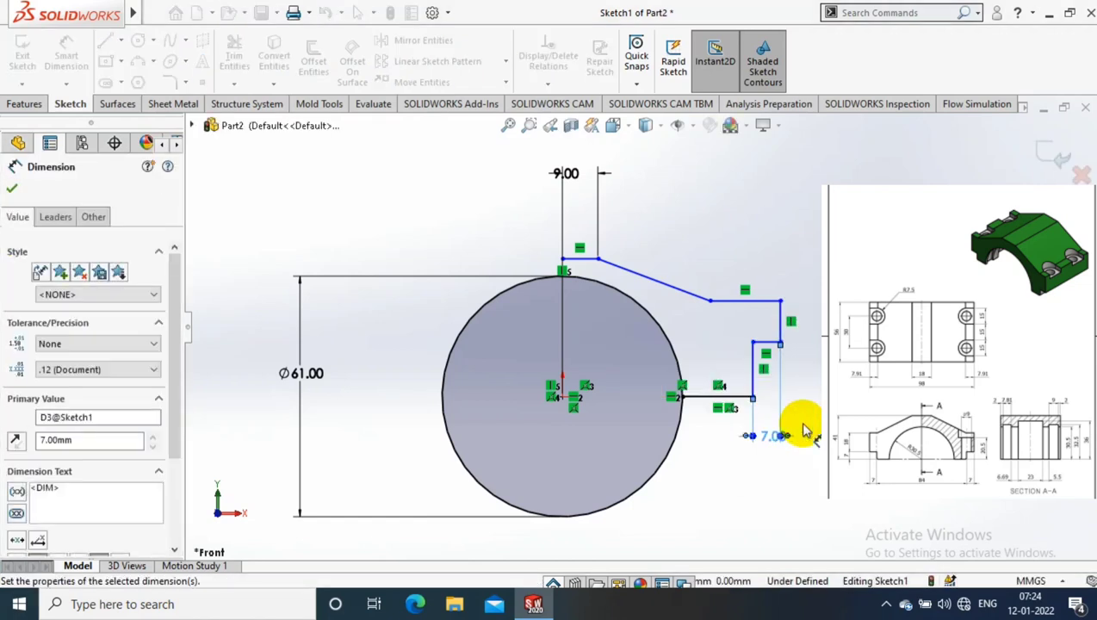
left_click(759, 394)
left_click(807, 371)
type("7")
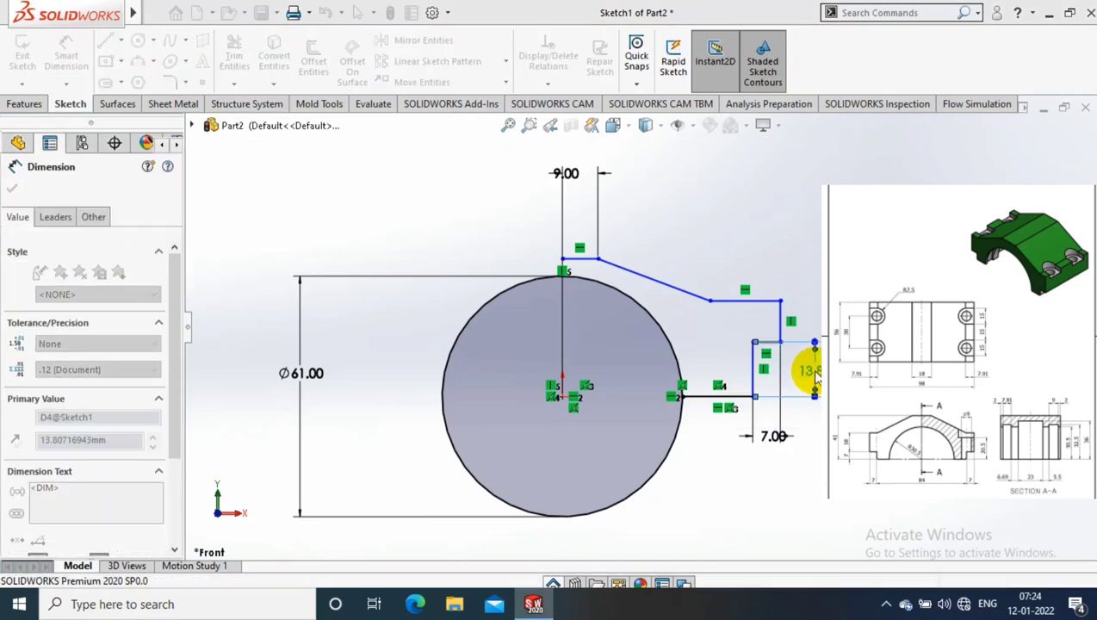
key("Return")
Set the taller vertical edge to 18 mm and the span from the circle centre to 42 mm
left_click(781, 330)
left_click(805, 335)
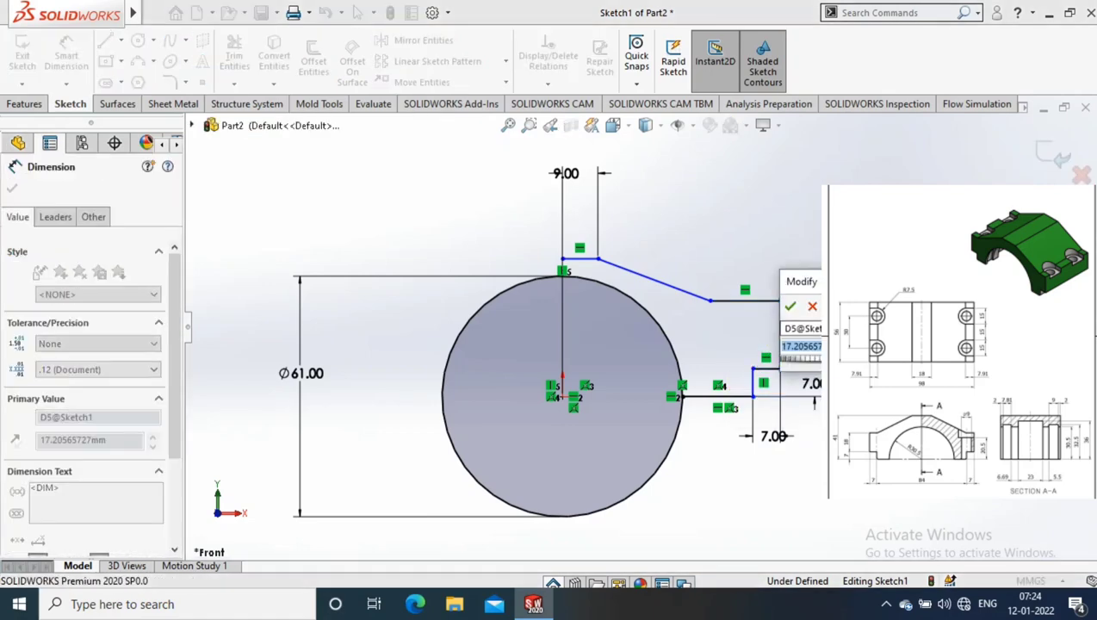
type("18")
key("Return")
left_click(756, 392)
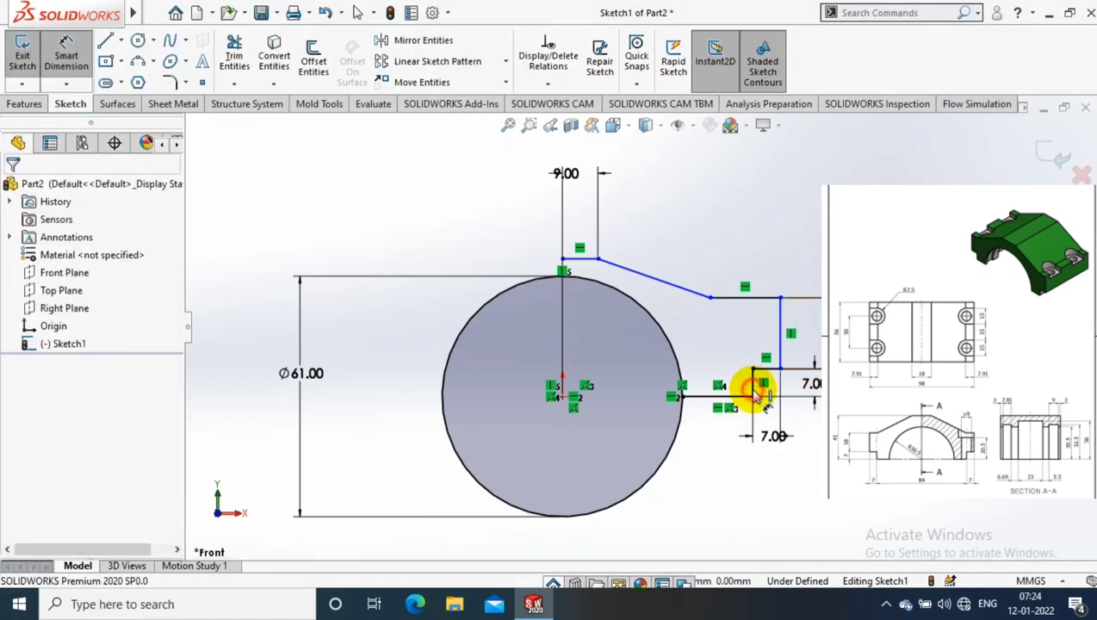
left_click(754, 394)
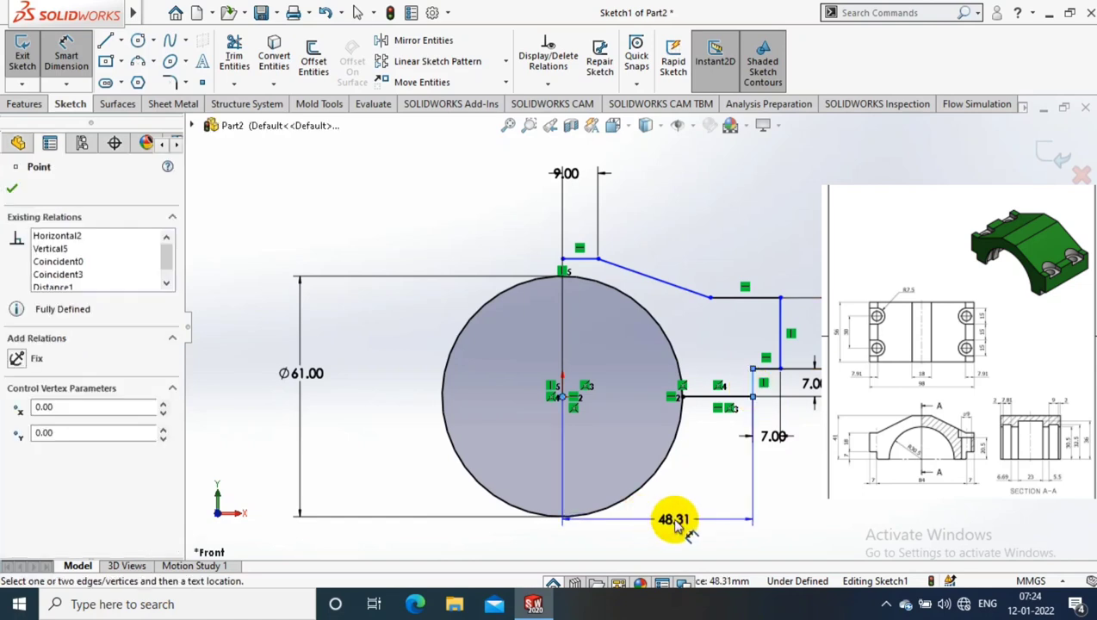
left_click(677, 527)
type("42")
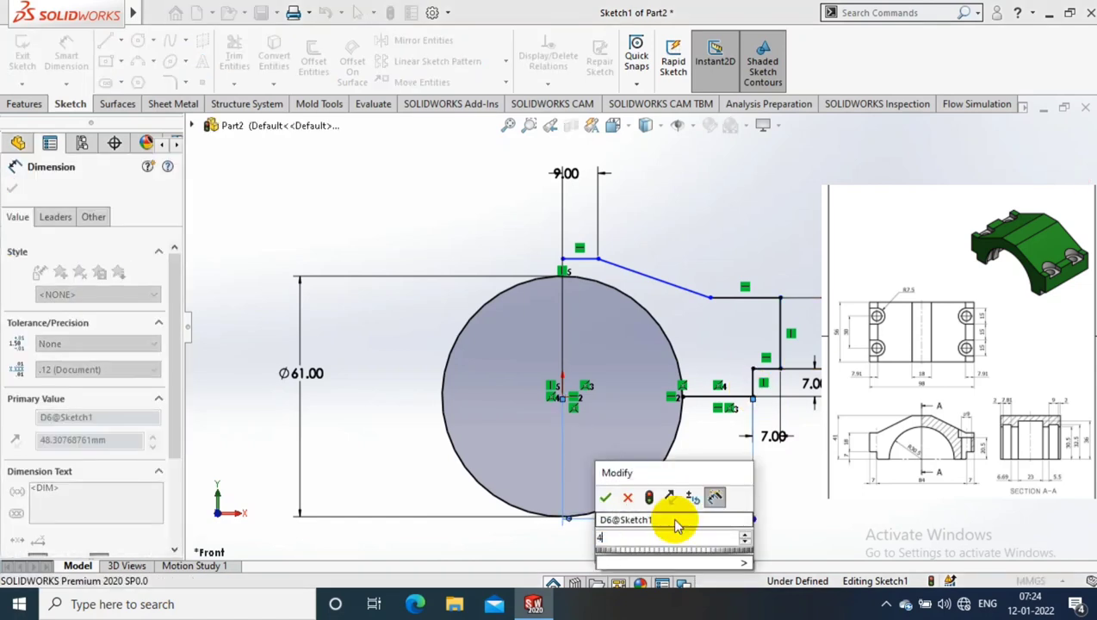
key("Return")
key("Escape")
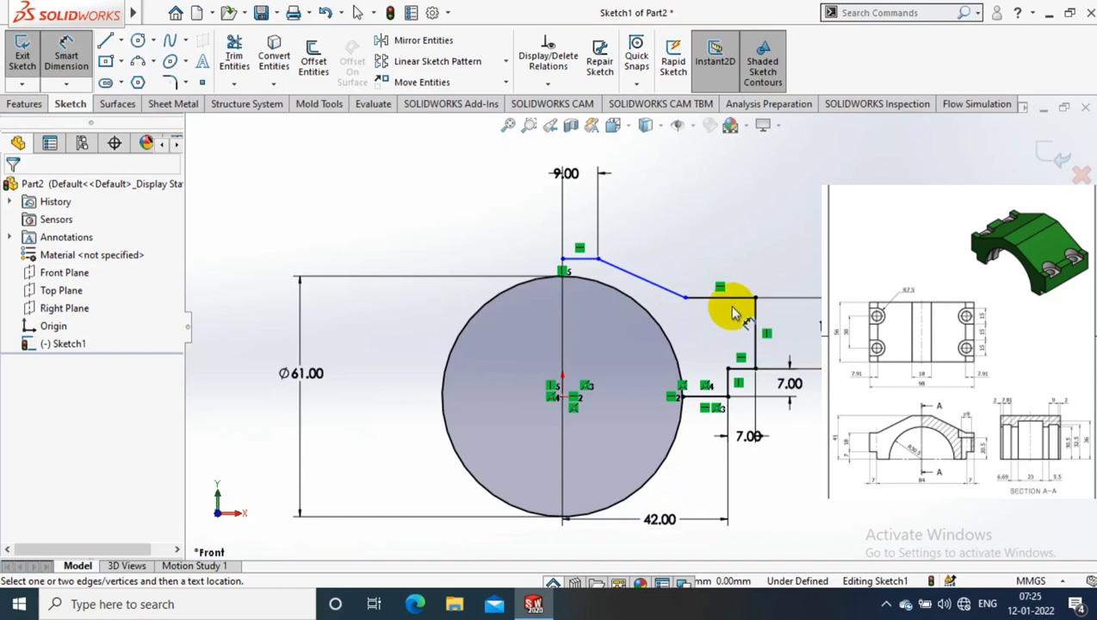
Make the diagonal's lower end vertical with the step's top corner
key("Escape")
left_click(686, 298)
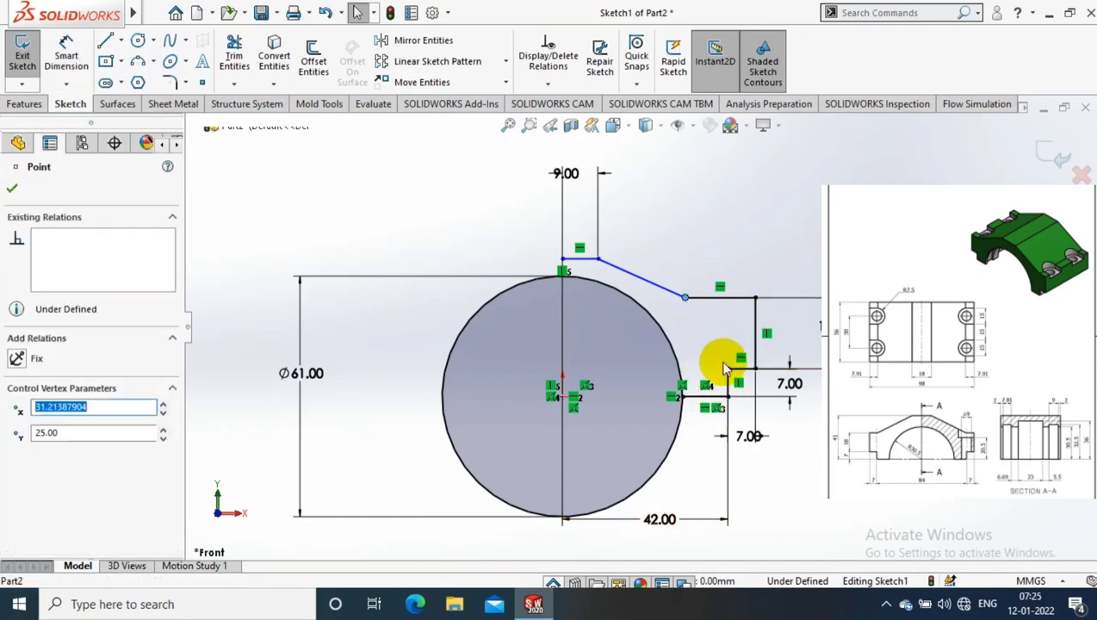
left_click(728, 370, "ctrl")
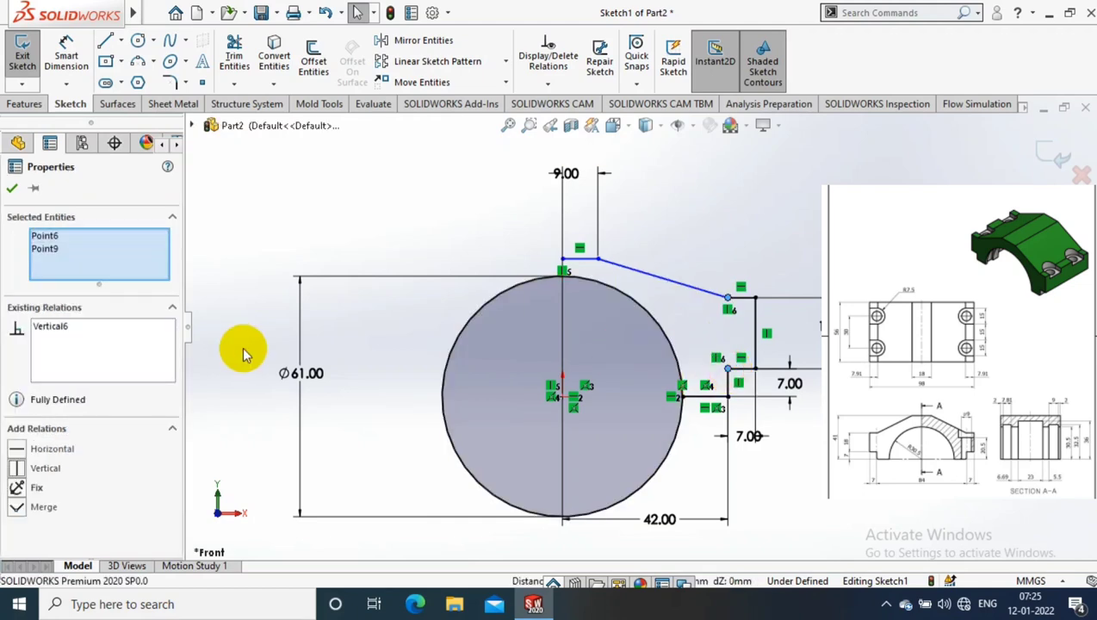
left_click(66, 54)
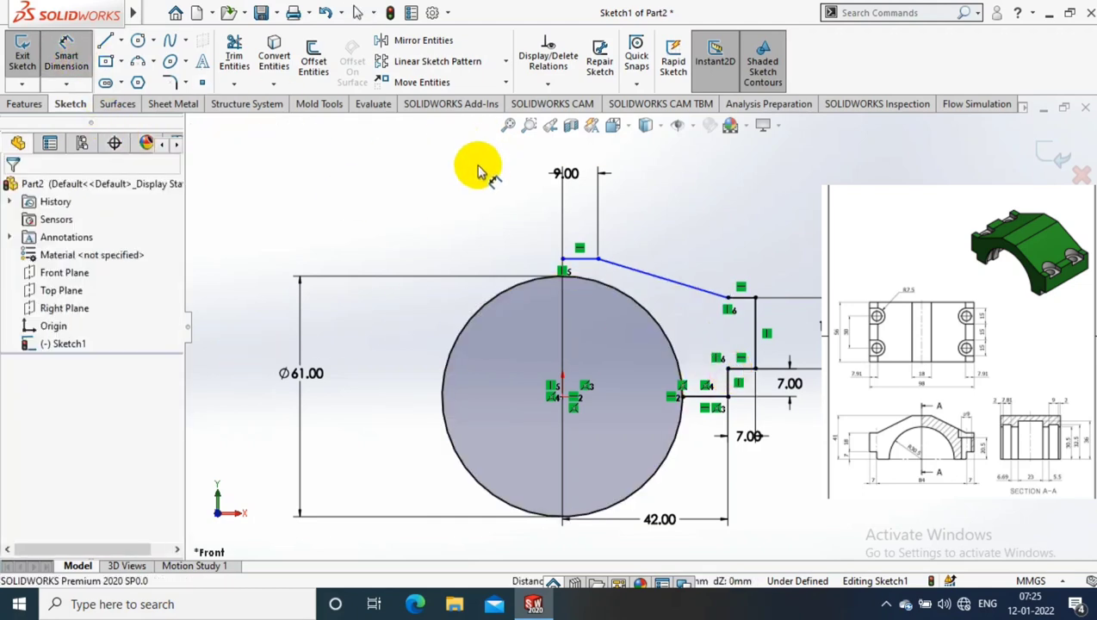
Dimension the overall height from the top line to the base as 41 mm
left_click(579, 258)
left_click(715, 396)
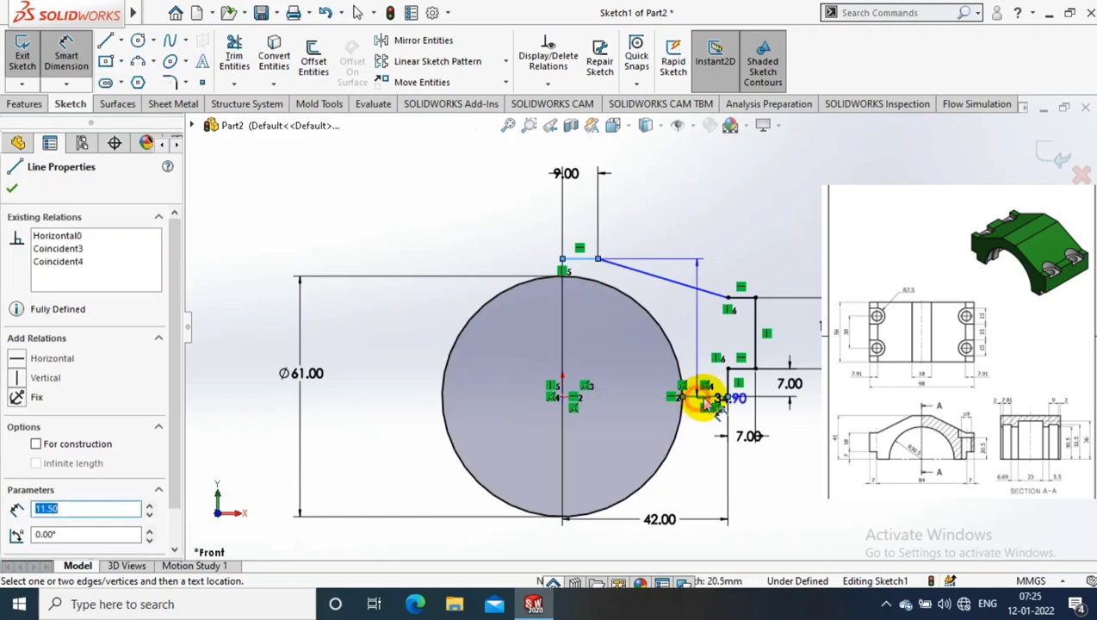
left_click(853, 327)
key("Return")
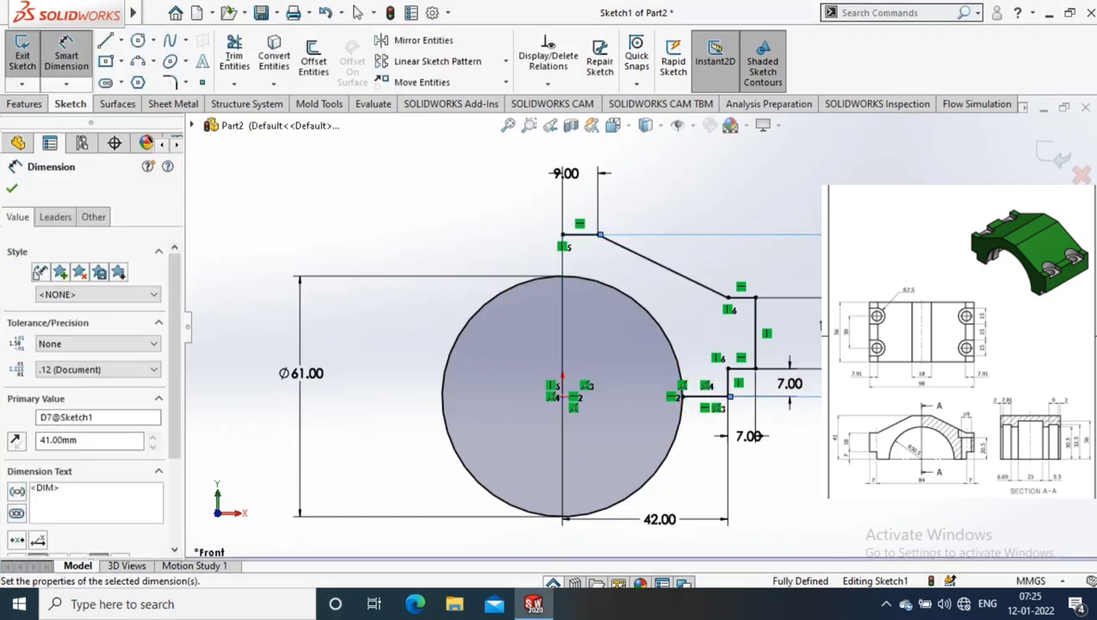
Begin a construction centreline from the profile's top point
left_click(126, 48)
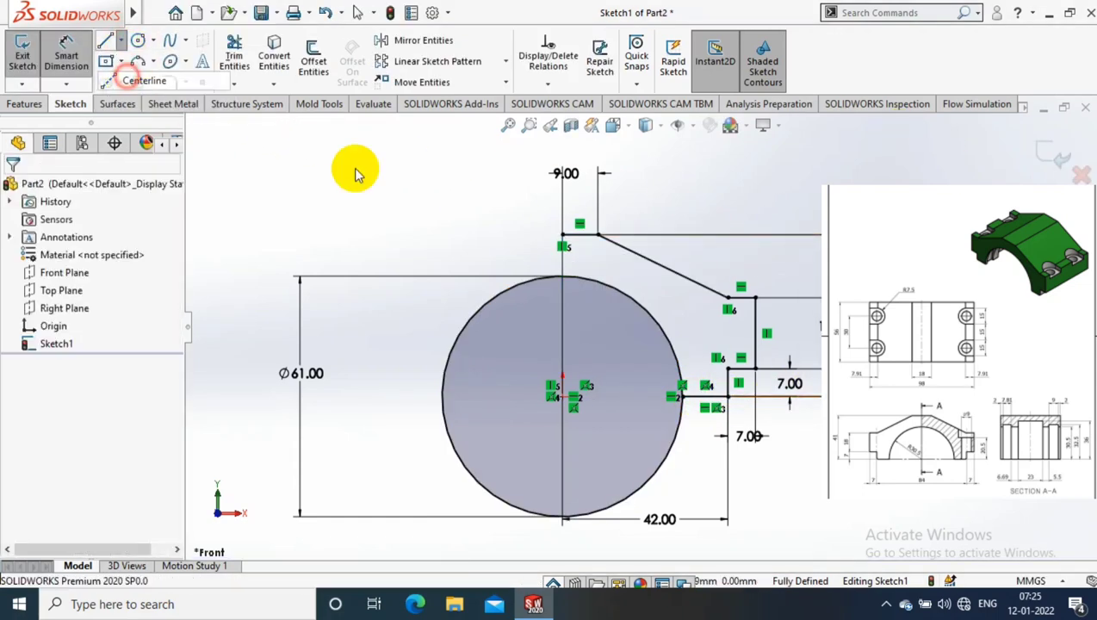
left_click(563, 234)
left_click(562, 338)
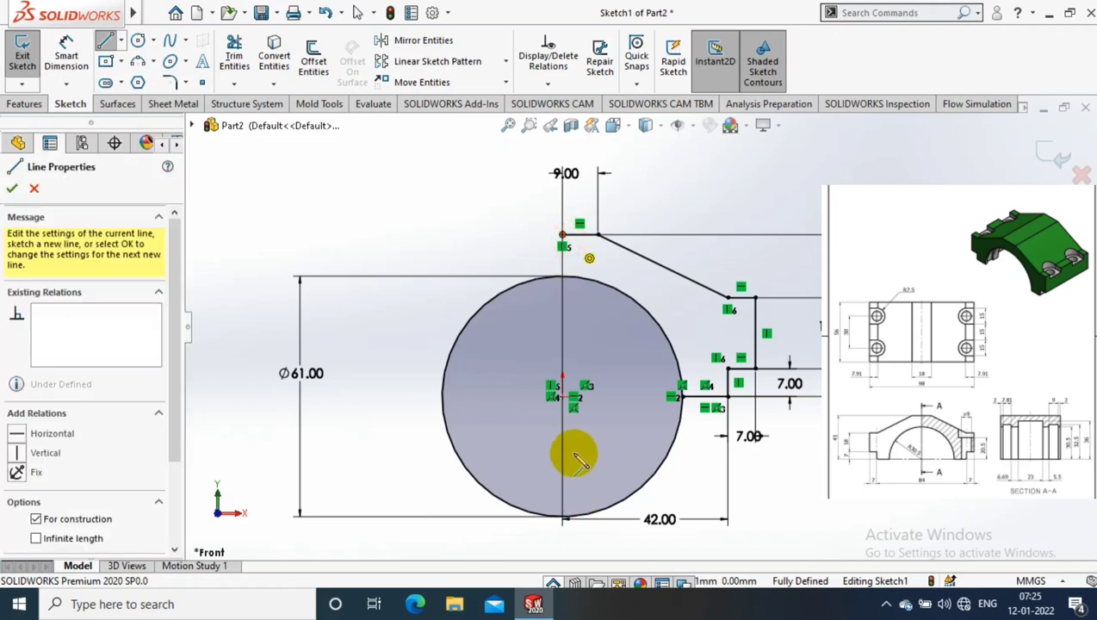
Run centrelines down to the circle centre and across to its edge, then trim the circle to its upper-right quarter
left_click(562, 396)
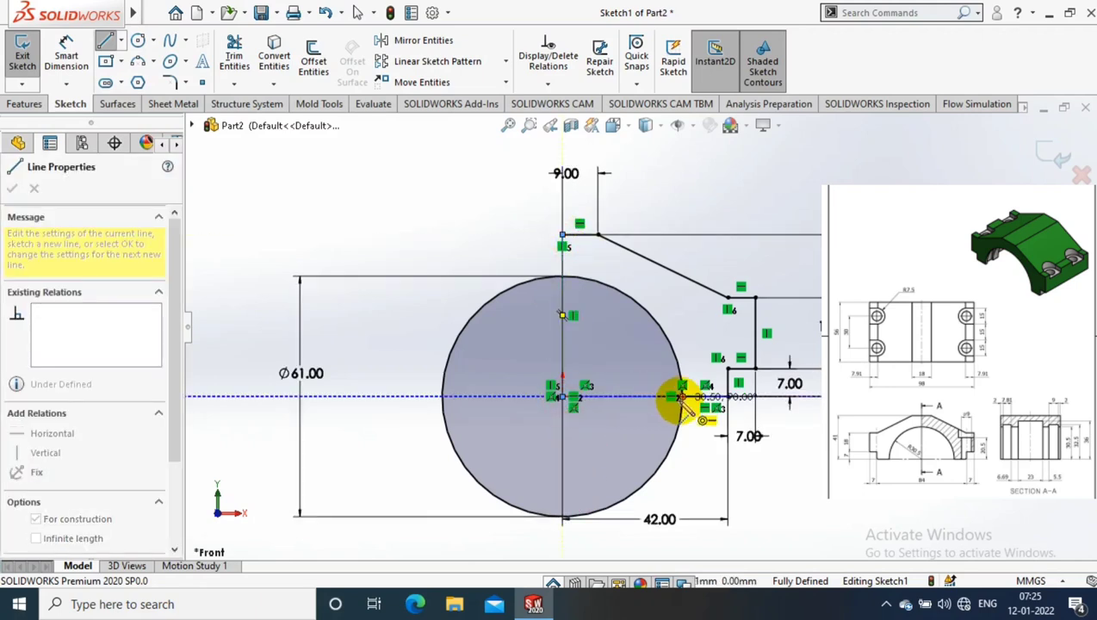
left_click(681, 396)
key("Escape")
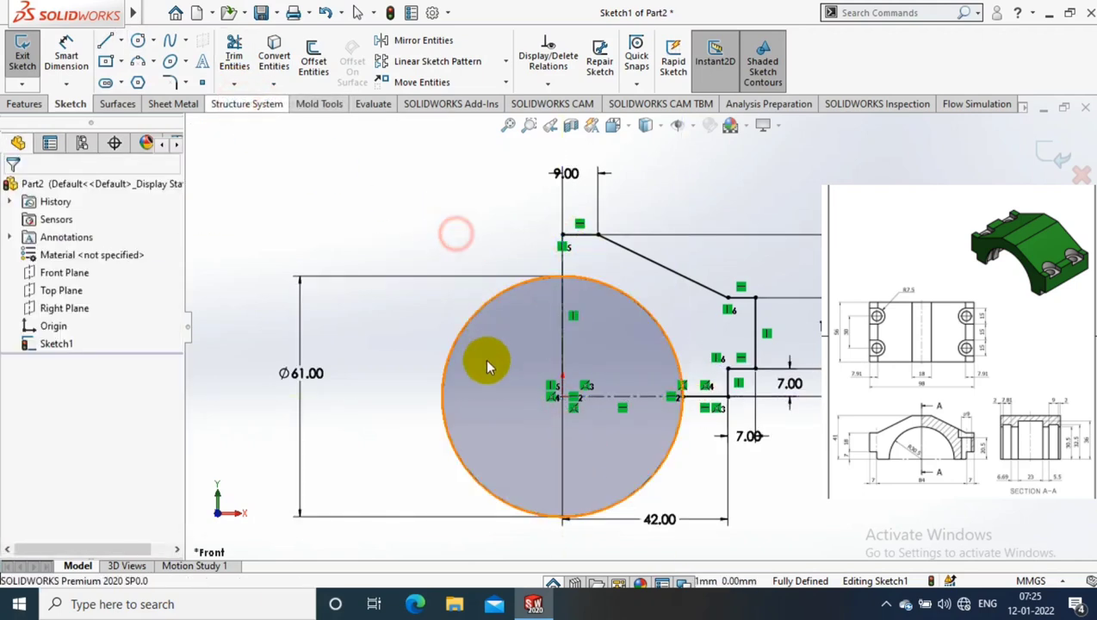
key("t")
left_click_drag(490, 392, 428, 392)
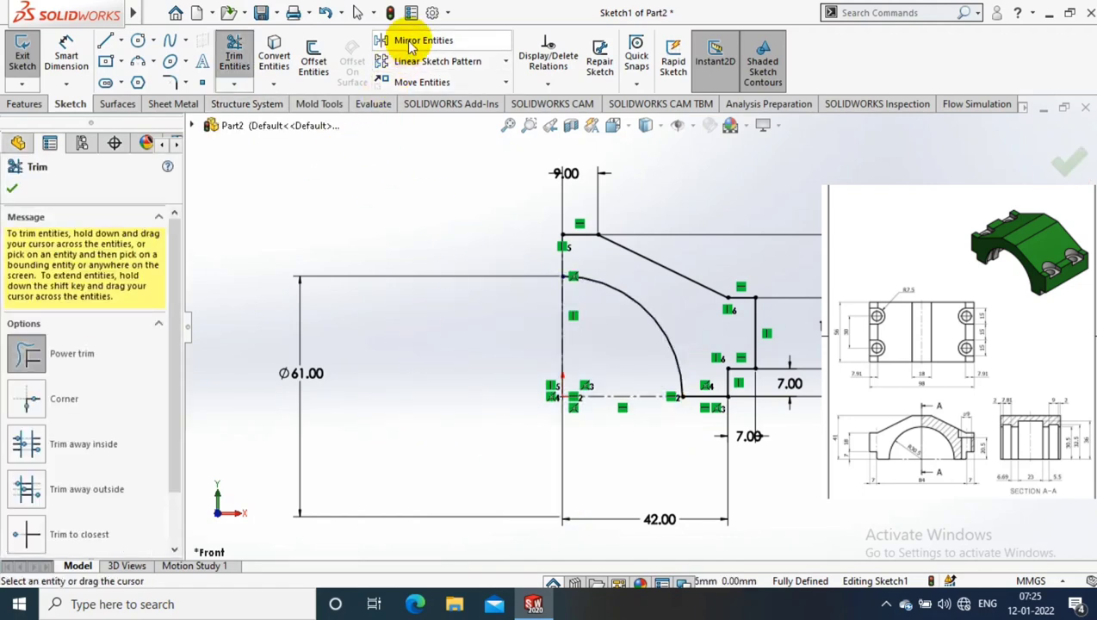
Select the top line, diagonal, right-side step lines and quarter arc for Mirror Entities
key("Escape")
scroll(797, 272, "down", 1)
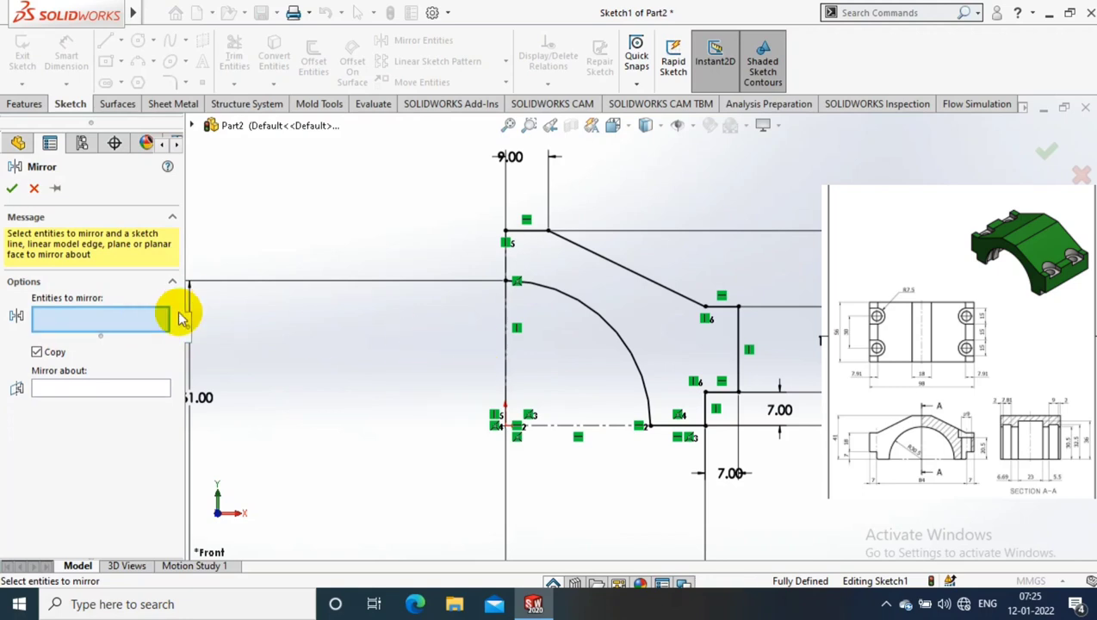
left_click(527, 231)
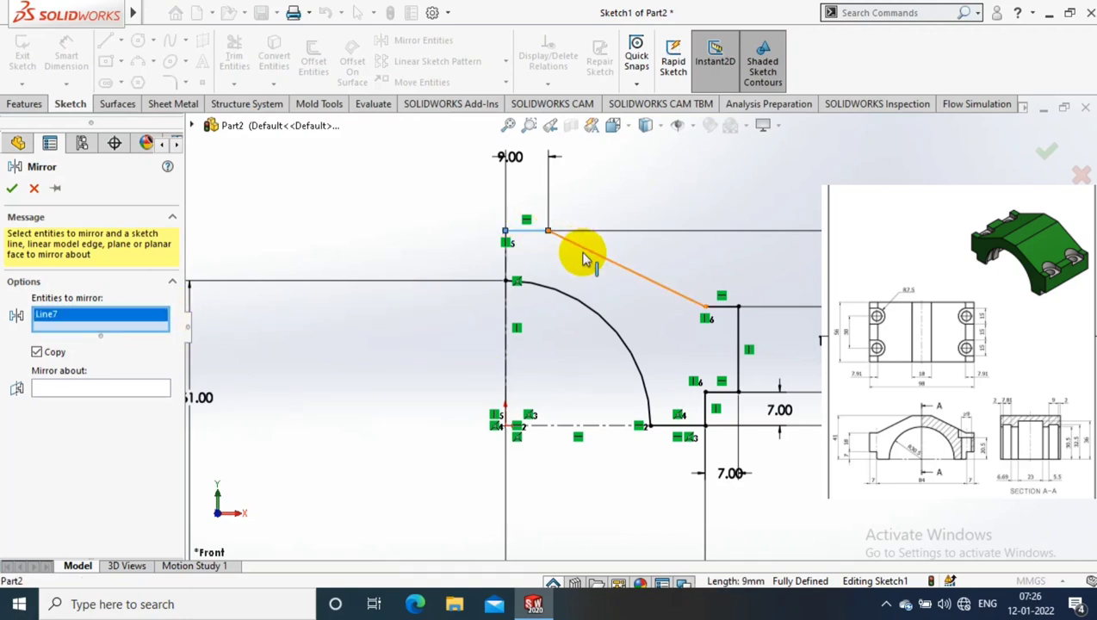
left_click(594, 252)
left_click(724, 392)
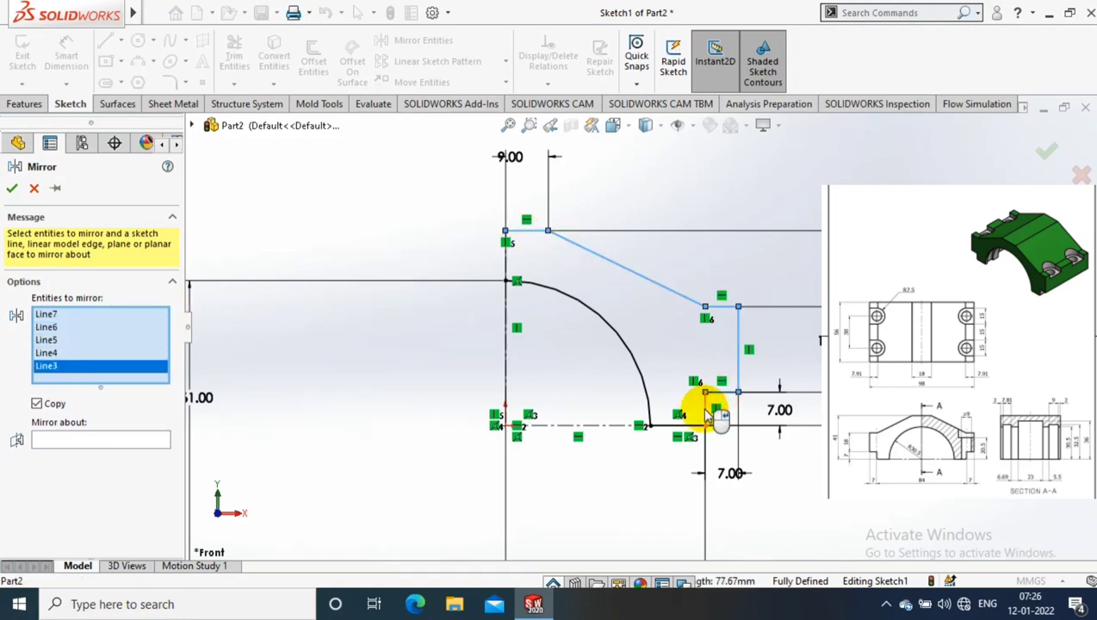
left_click(704, 418)
left_click(680, 426)
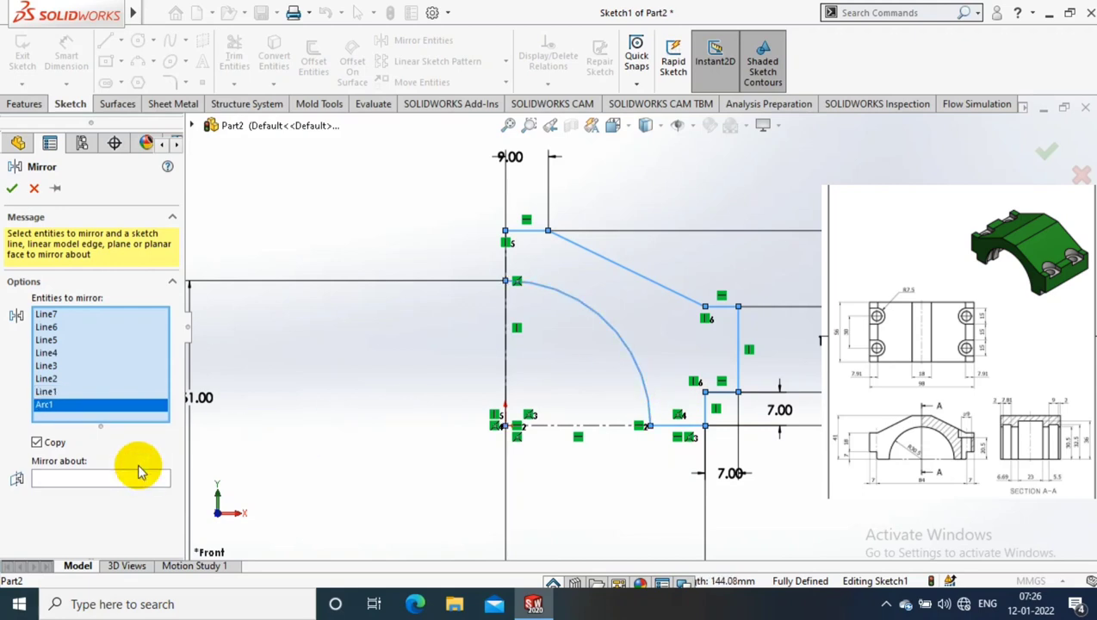
left_click(504, 336)
Drop the stray vertical line, mirror about the vertical centreline and confirm
right_click(103, 417)
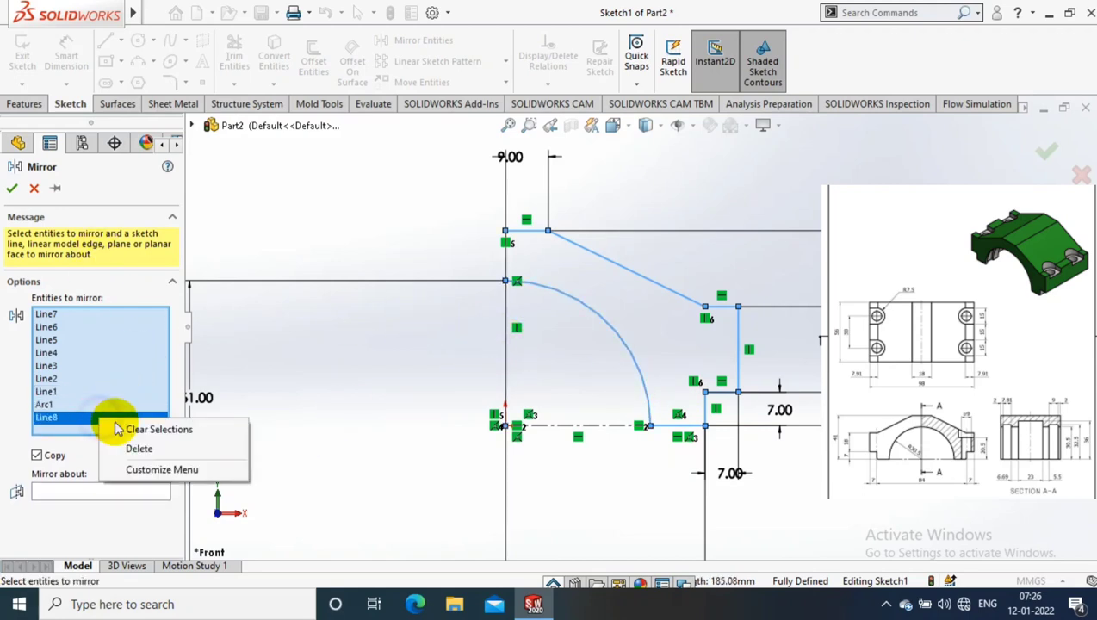
left_click(133, 446)
left_click(84, 478)
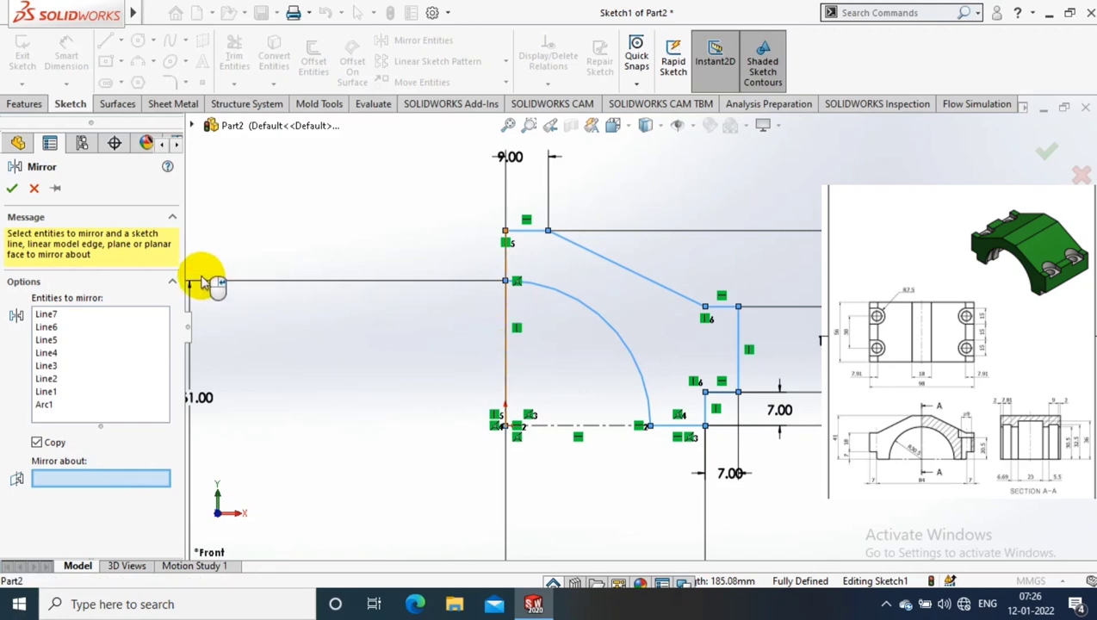
left_click(99, 477)
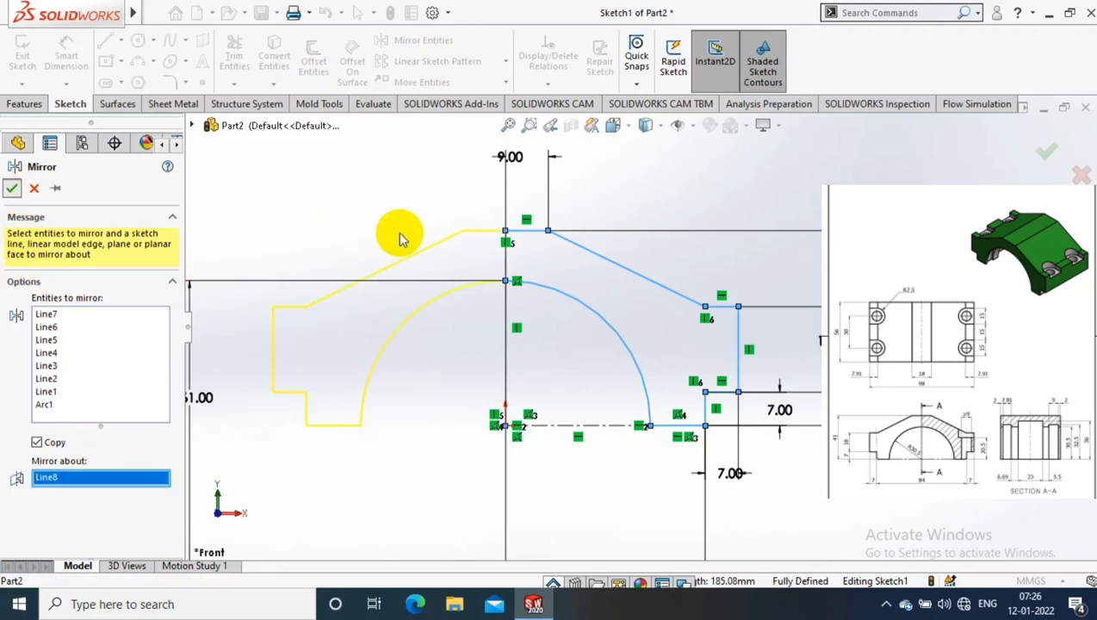
left_click(12, 188)
Exit the sketch and extrude it 56 mm Mid Plane as Boss-Extrude1
key("z")
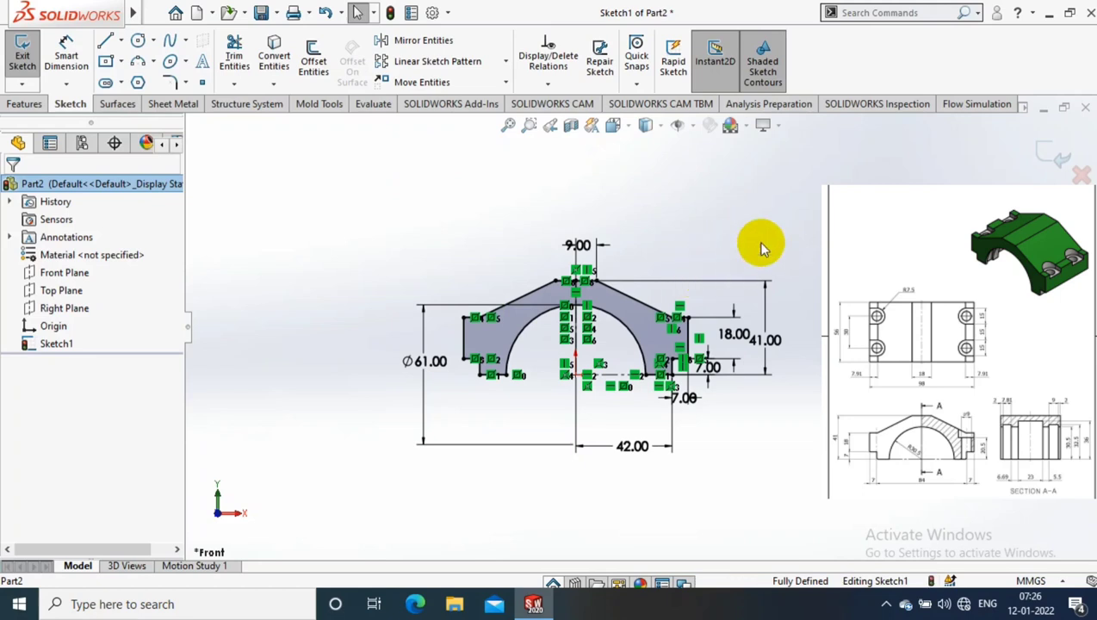
key("Left")
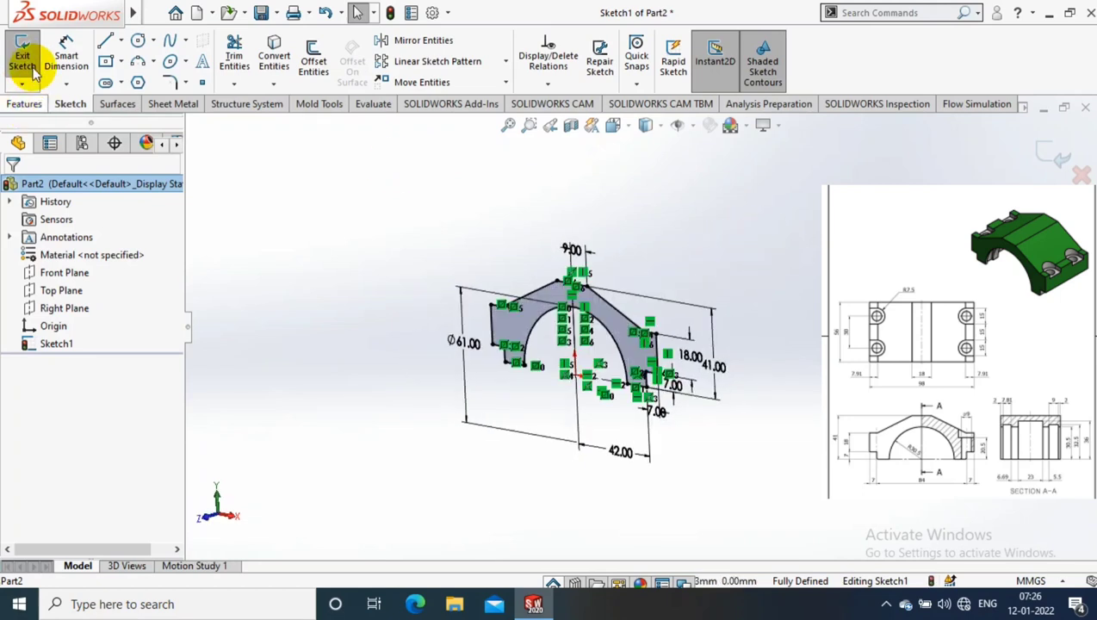
left_click(26, 56)
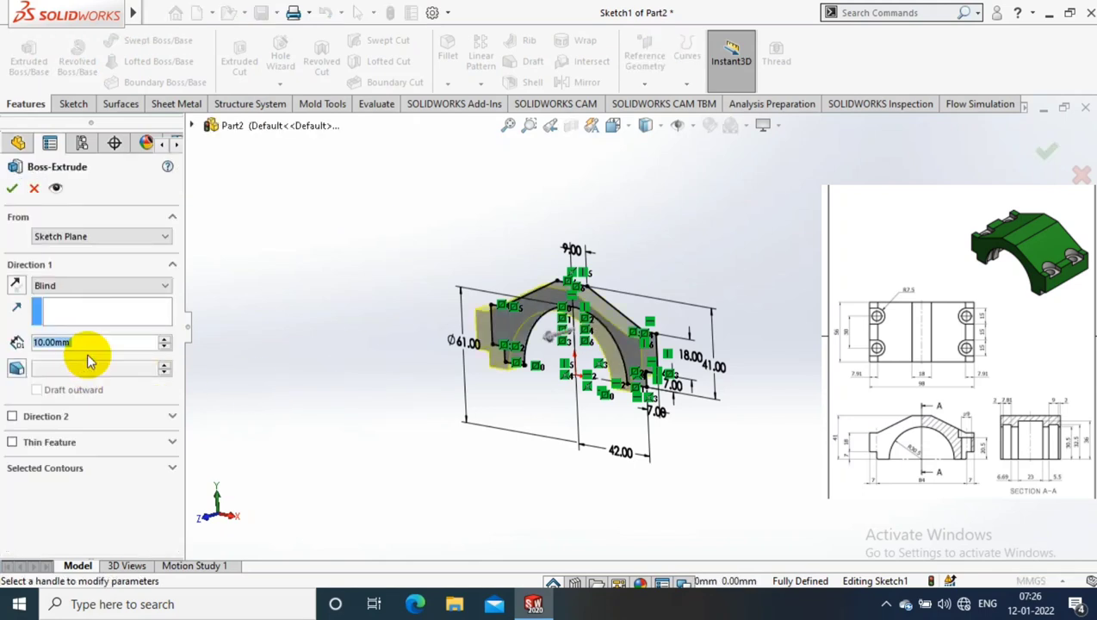
type("56")
left_click(86, 286)
left_click(69, 341)
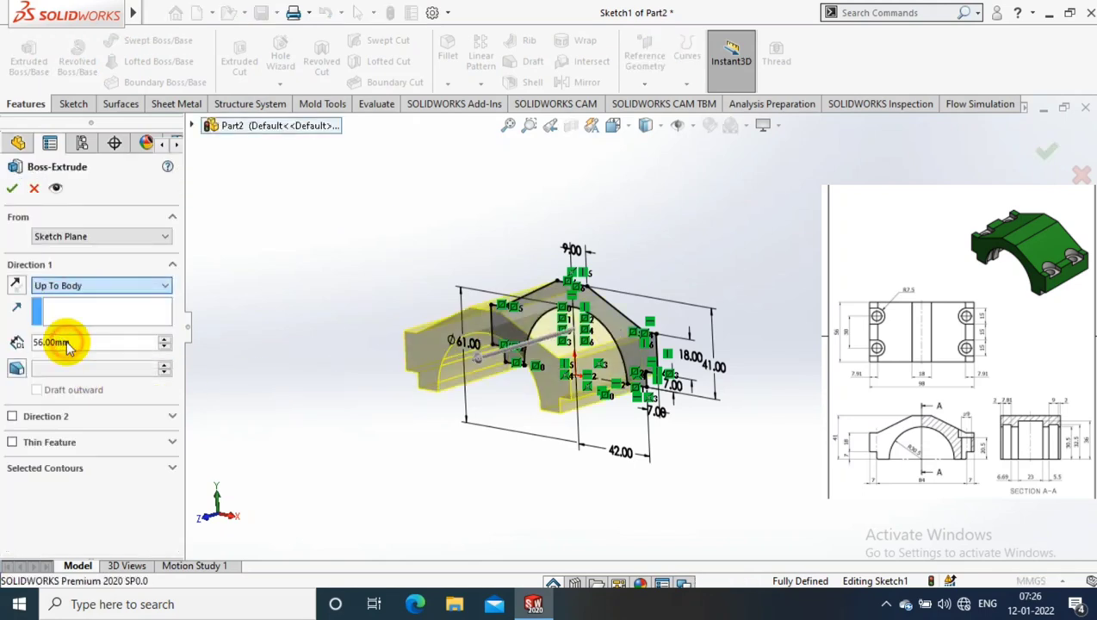
left_click(99, 285)
left_click(73, 354)
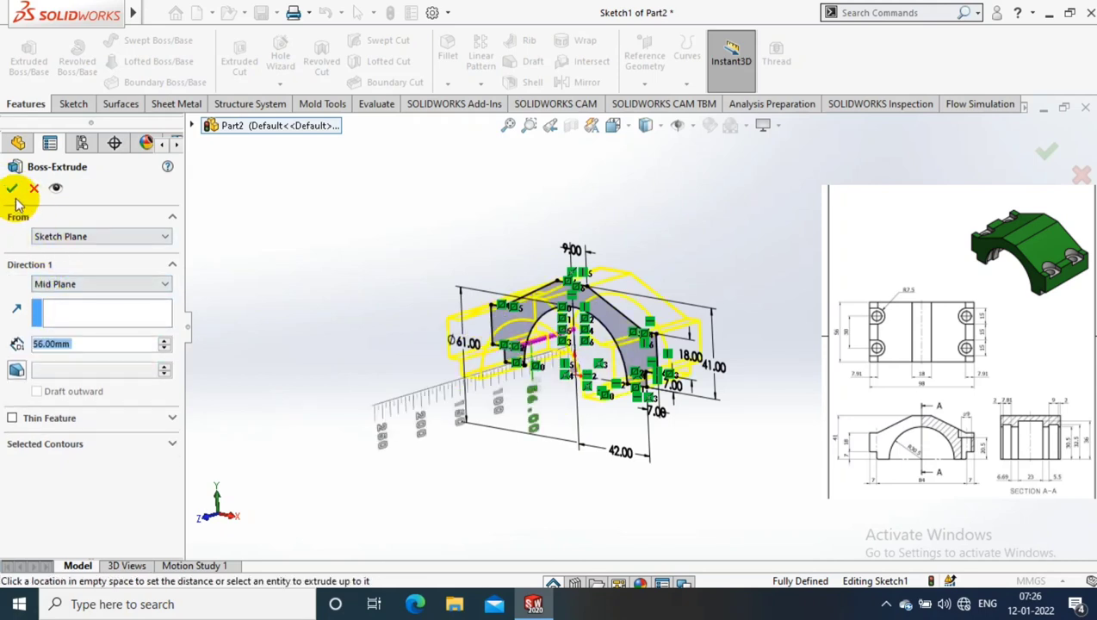
left_click(345, 233)
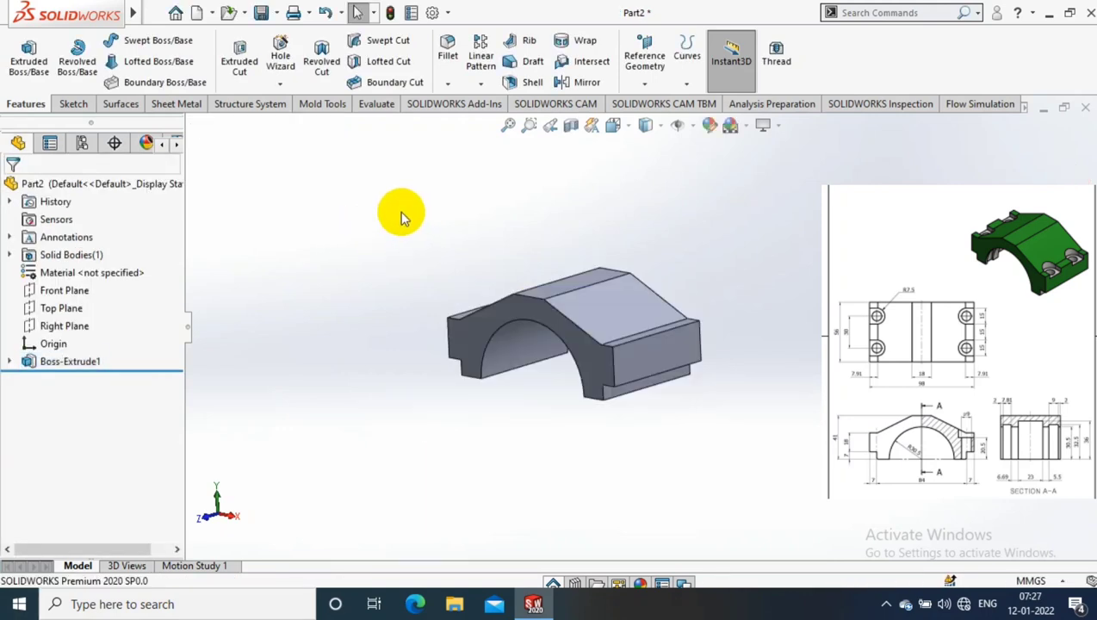
Select the flange's flat top face and view it Normal To (Ctrl+8)
middle_click_drag(639, 320, 677, 360)
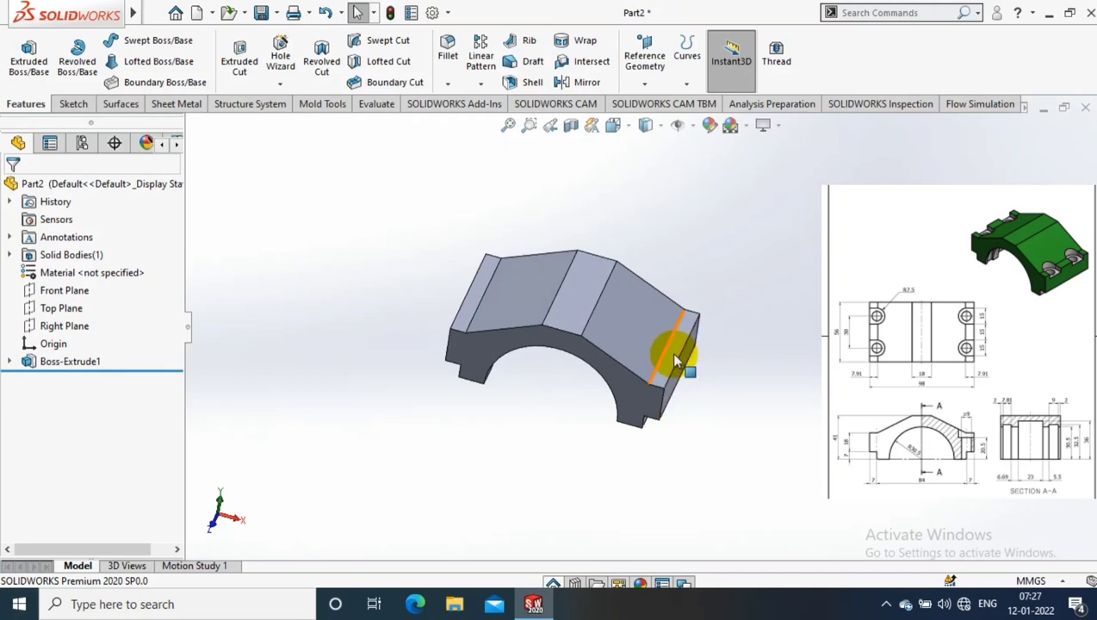
right_click(676, 360)
key("Escape")
key("ctrl+8")
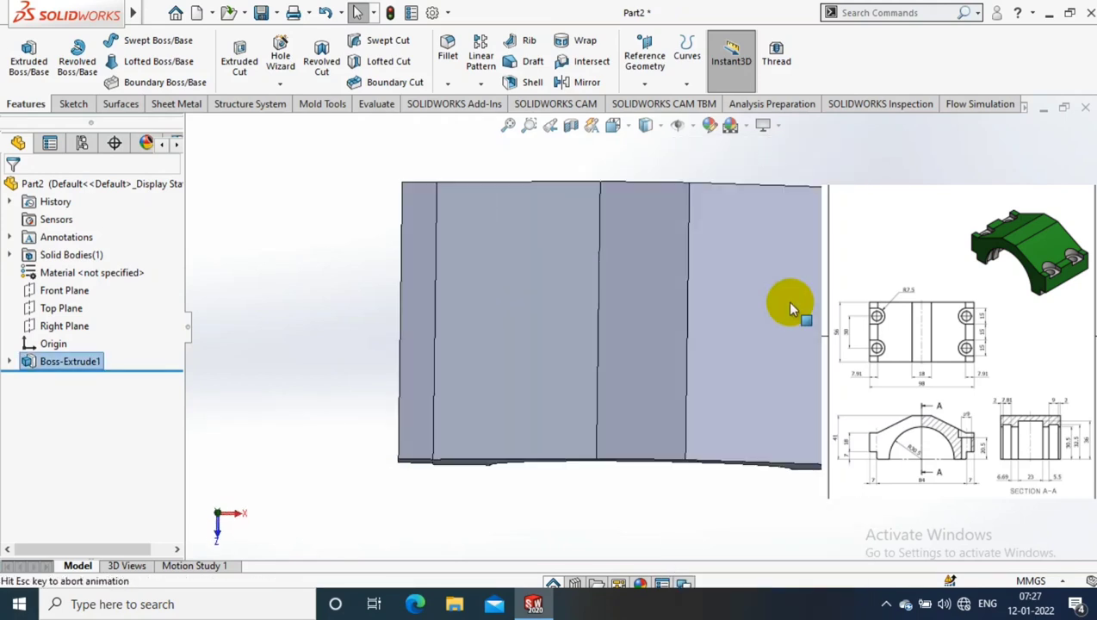
Start a sketch on the flange face and draw two concentric circles
left_click(73, 104)
left_click(22, 53)
left_click(627, 198)
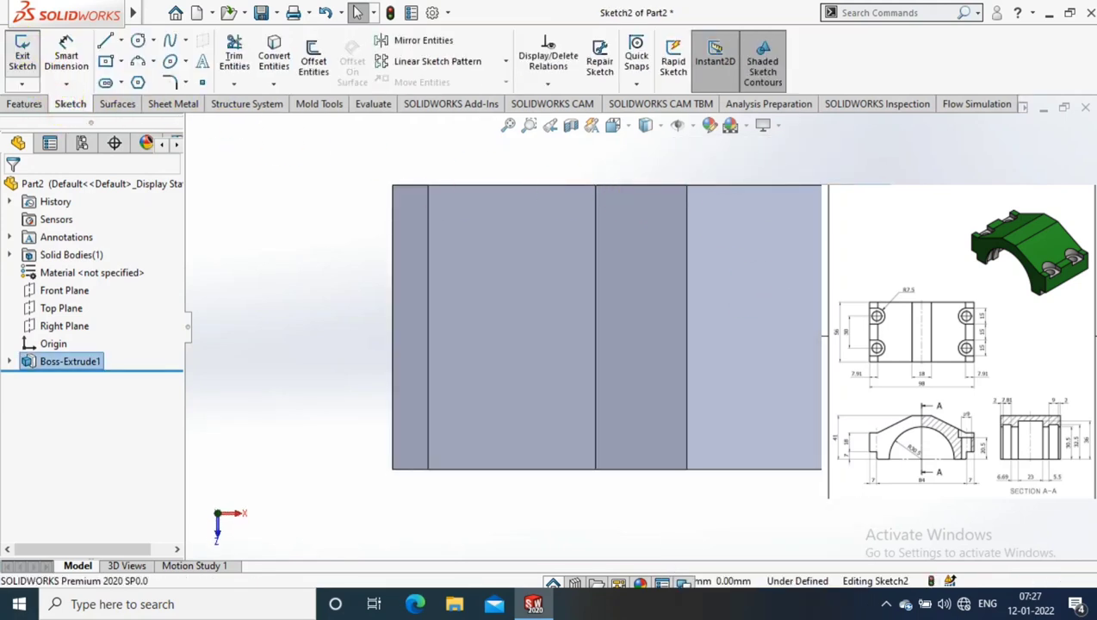
left_click(138, 41)
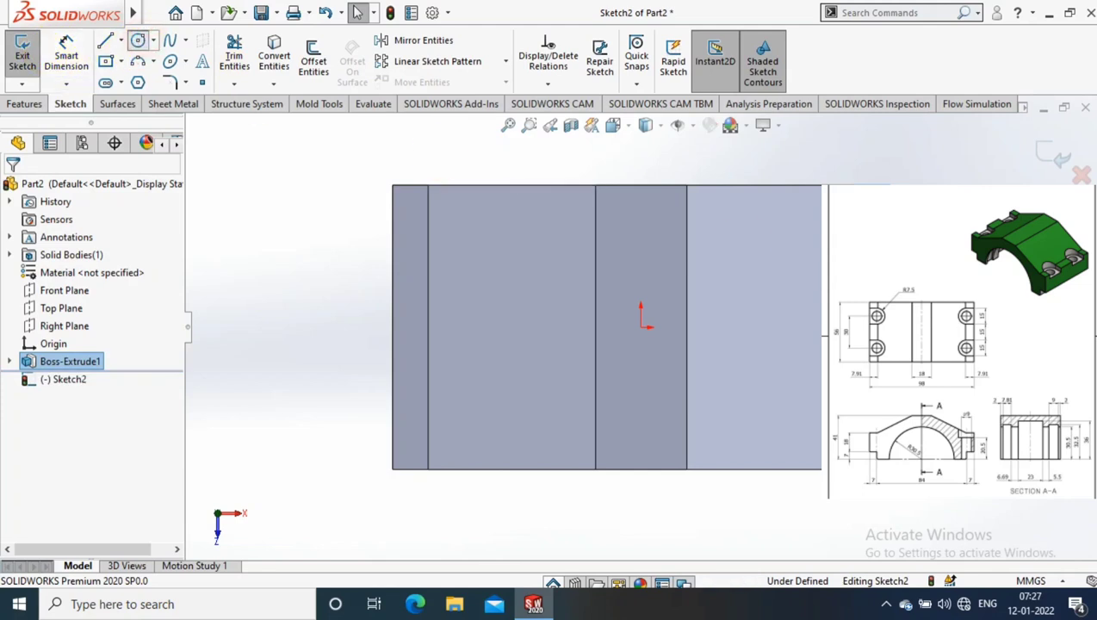
scroll(807, 404, "down", 3)
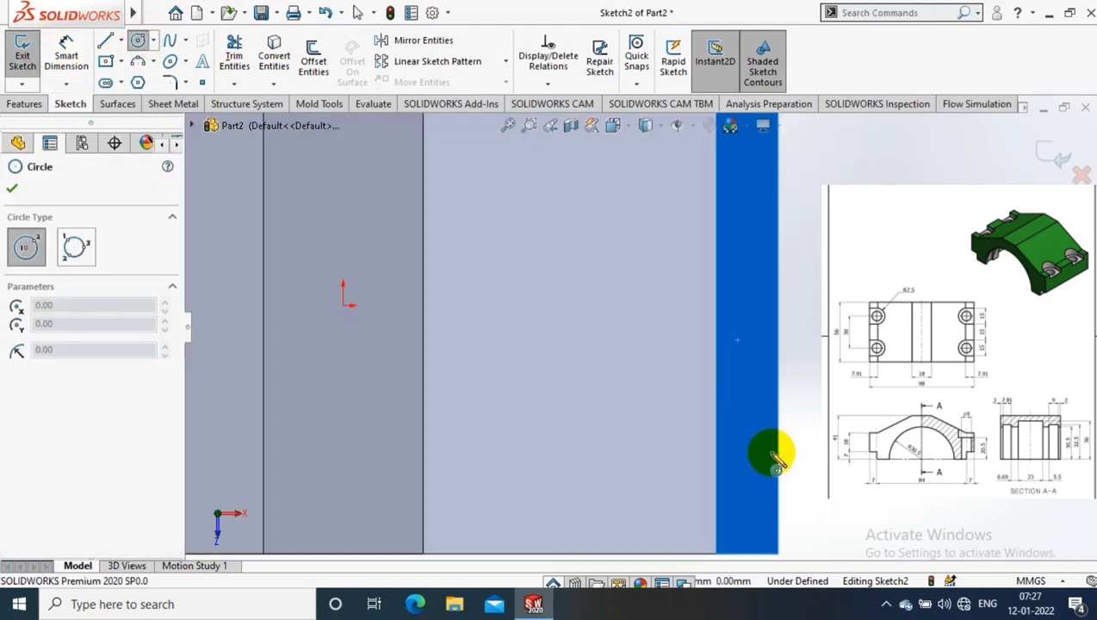
left_click(746, 426)
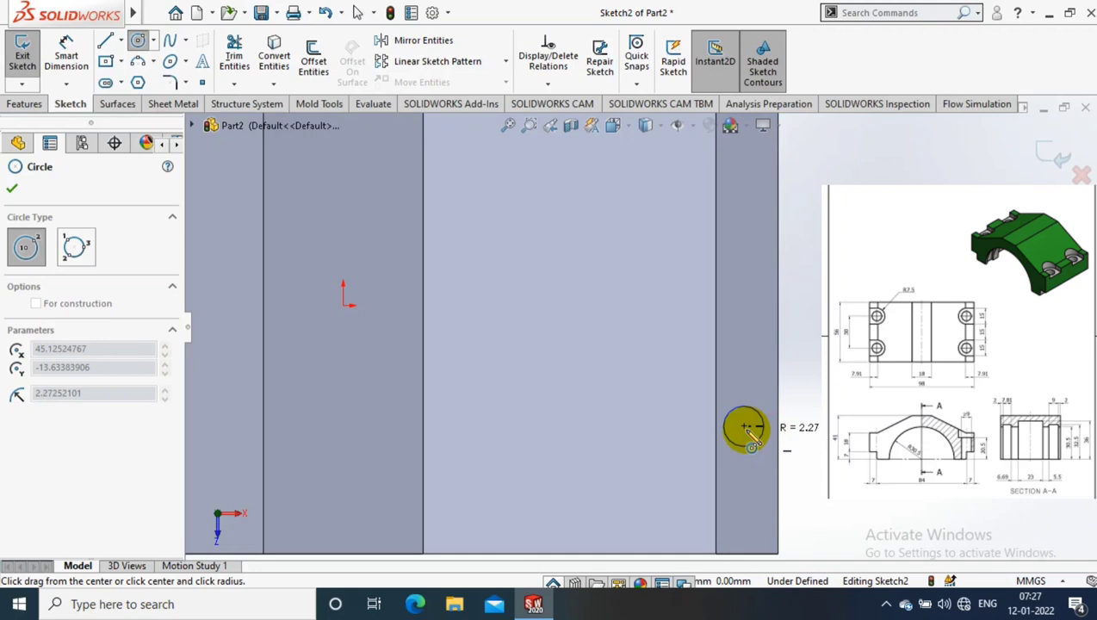
left_click(793, 435)
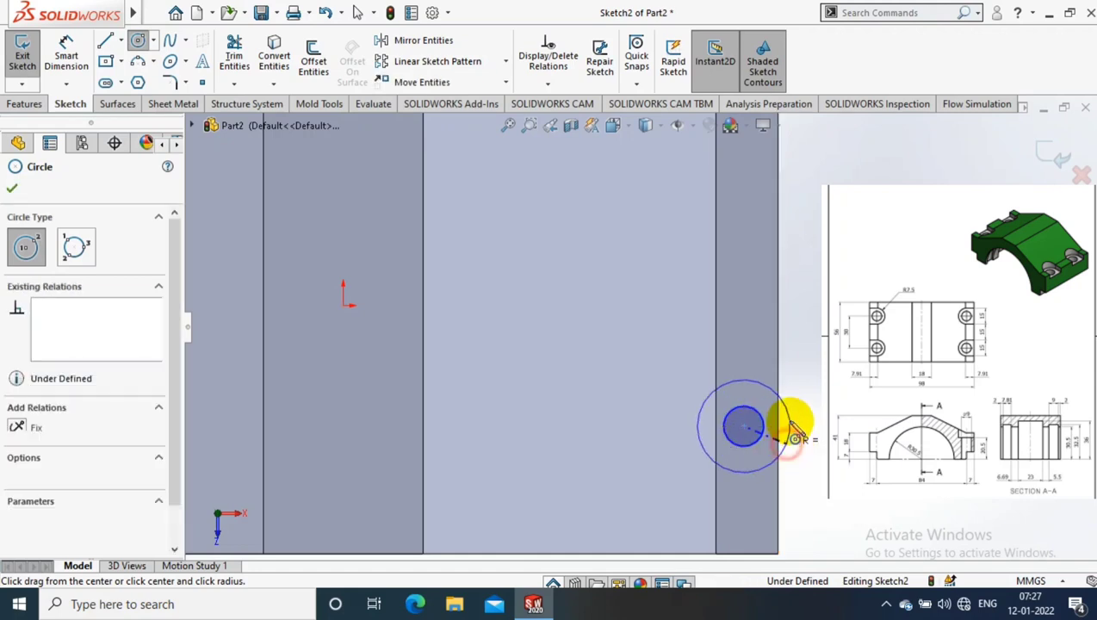
key("f")
Dimension the small circle to Ø9 mm and the larger one to Ø30 mm
left_click(66, 55)
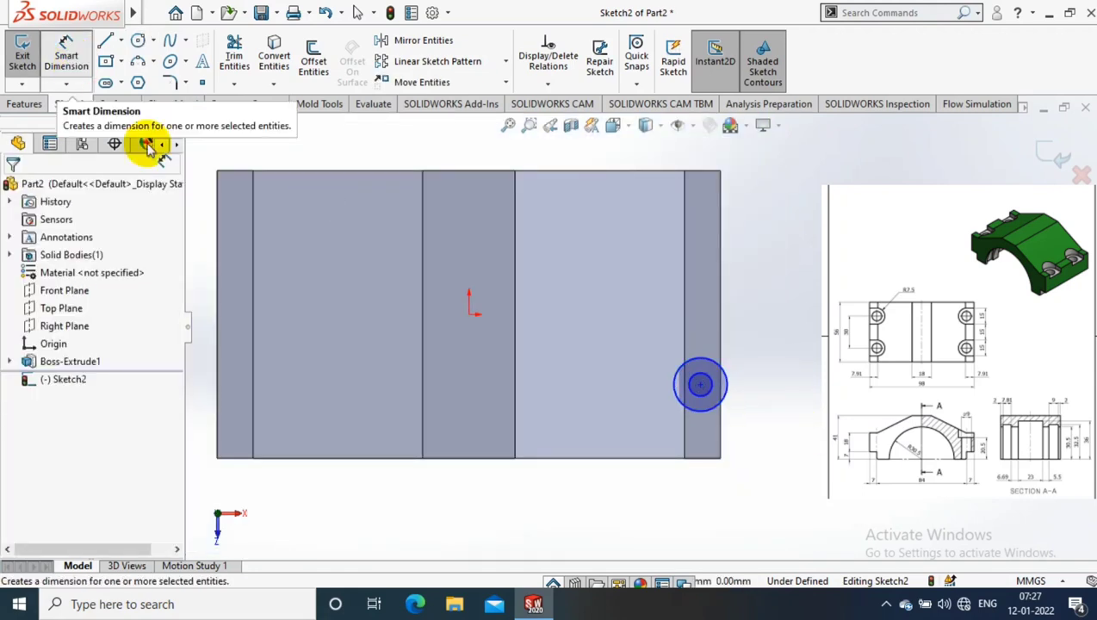
left_click(722, 393)
left_click(797, 414)
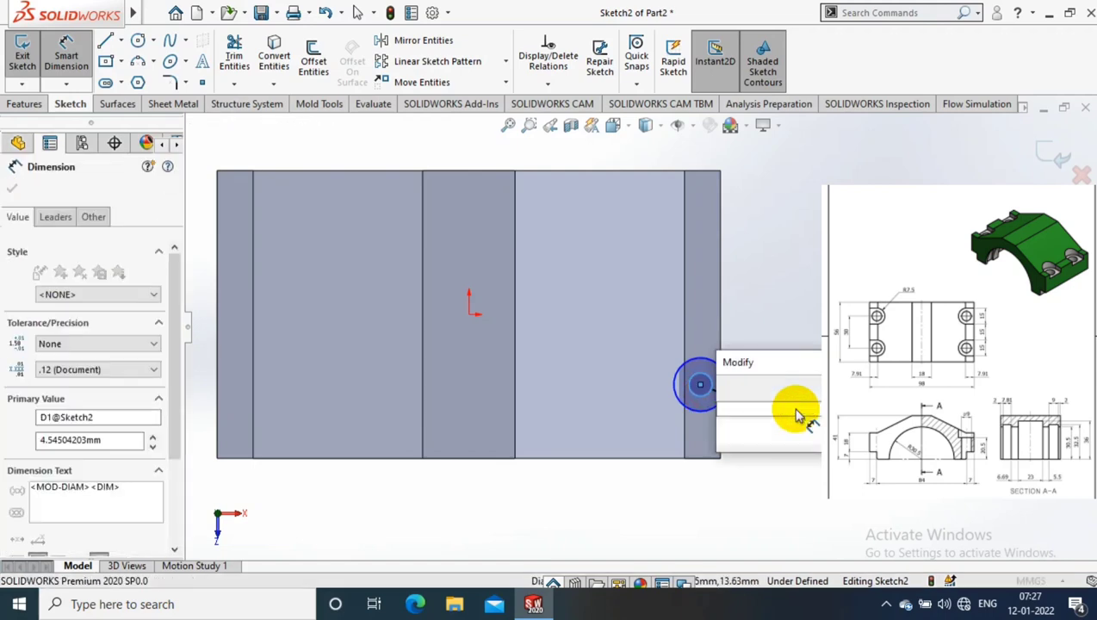
type("9")
key("Return")
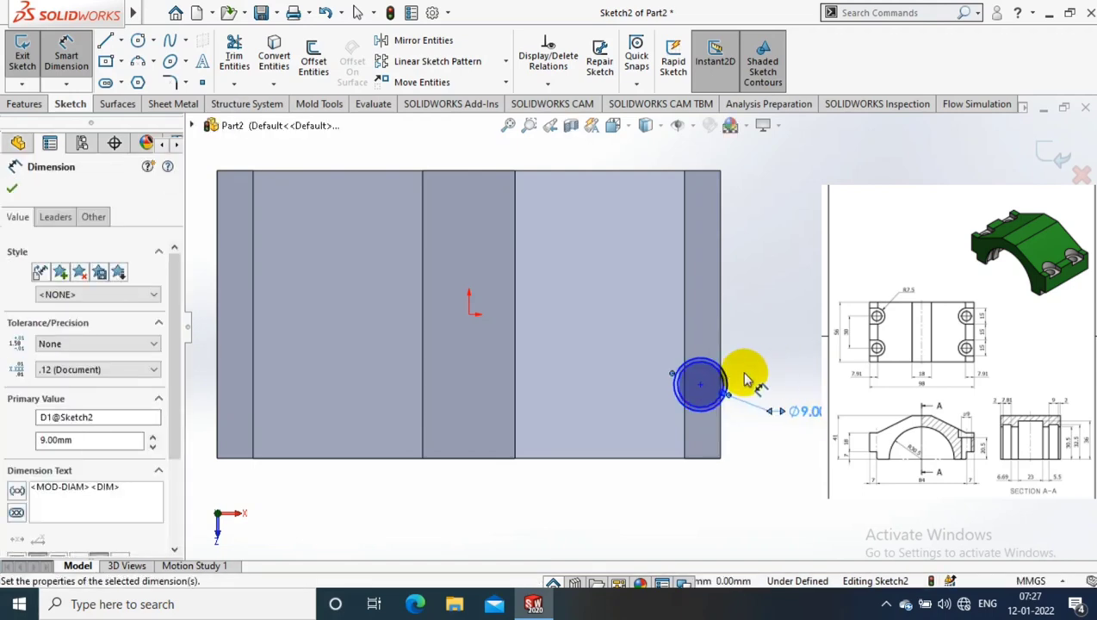
left_click(729, 377)
left_click(780, 360)
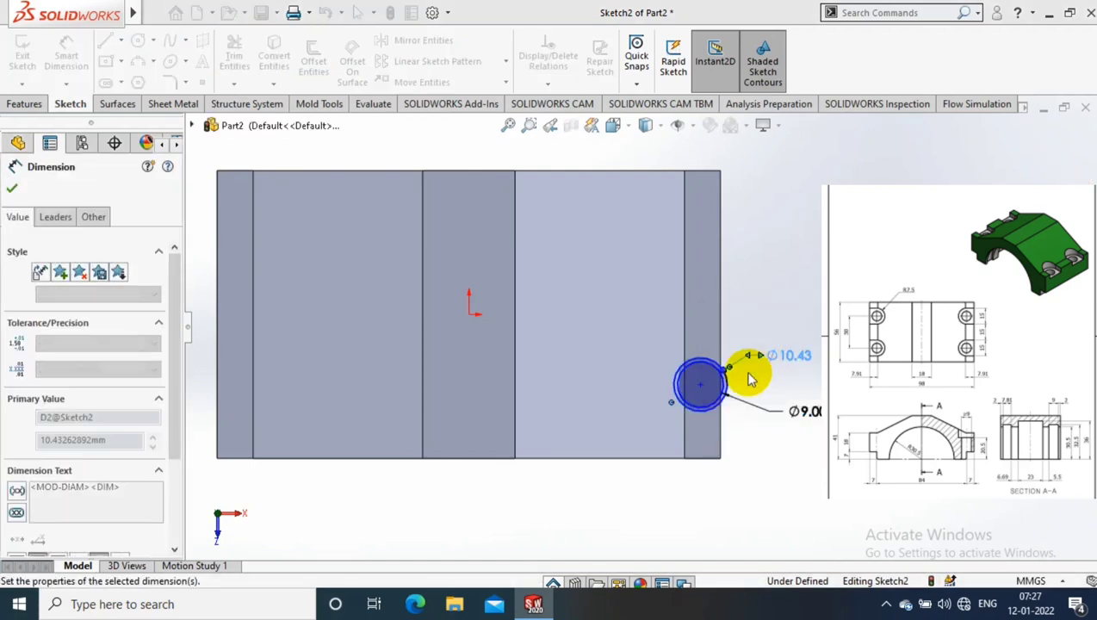
type("30")
key("Return")
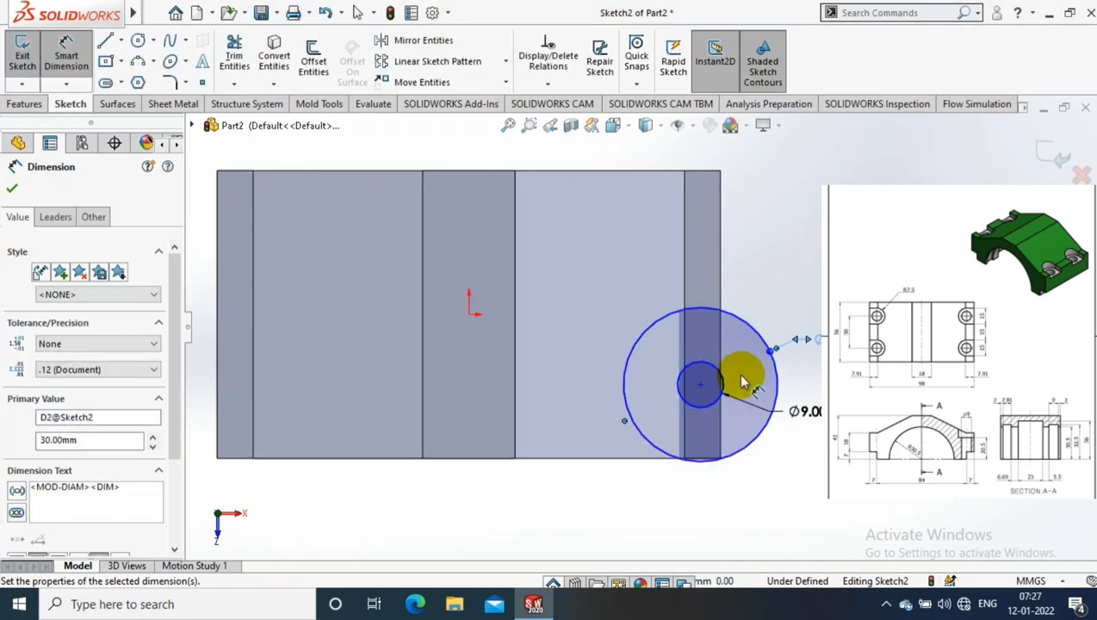
left_click(700, 384)
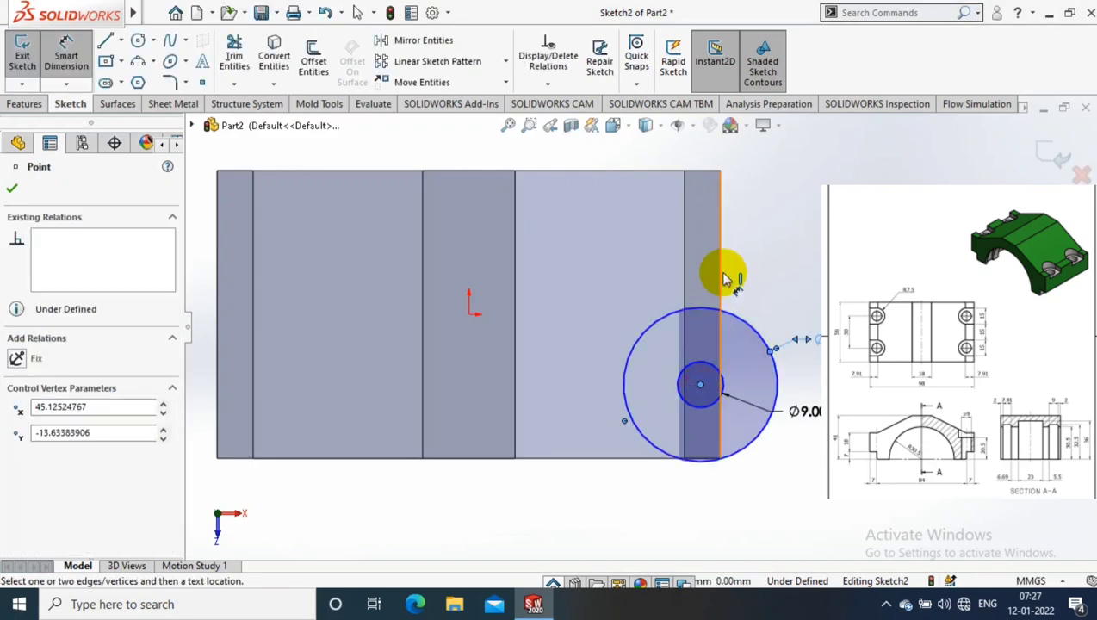
Locate the circles' centre 7.91 mm from the right edge and 15 mm vertically from the origin
left_click(708, 166)
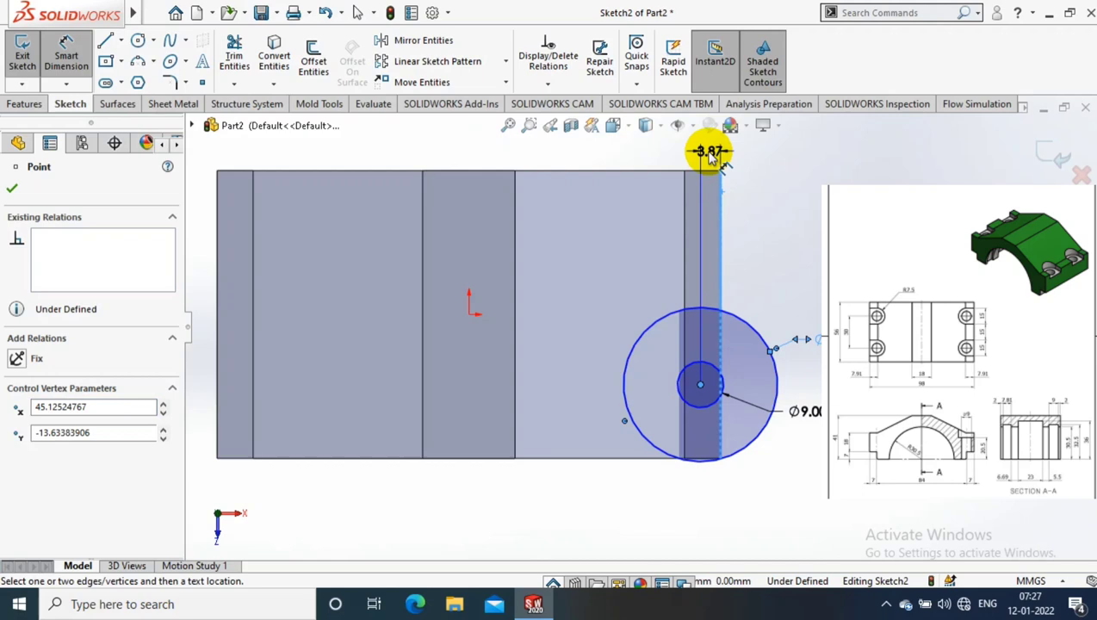
left_click(713, 217)
type("7.91")
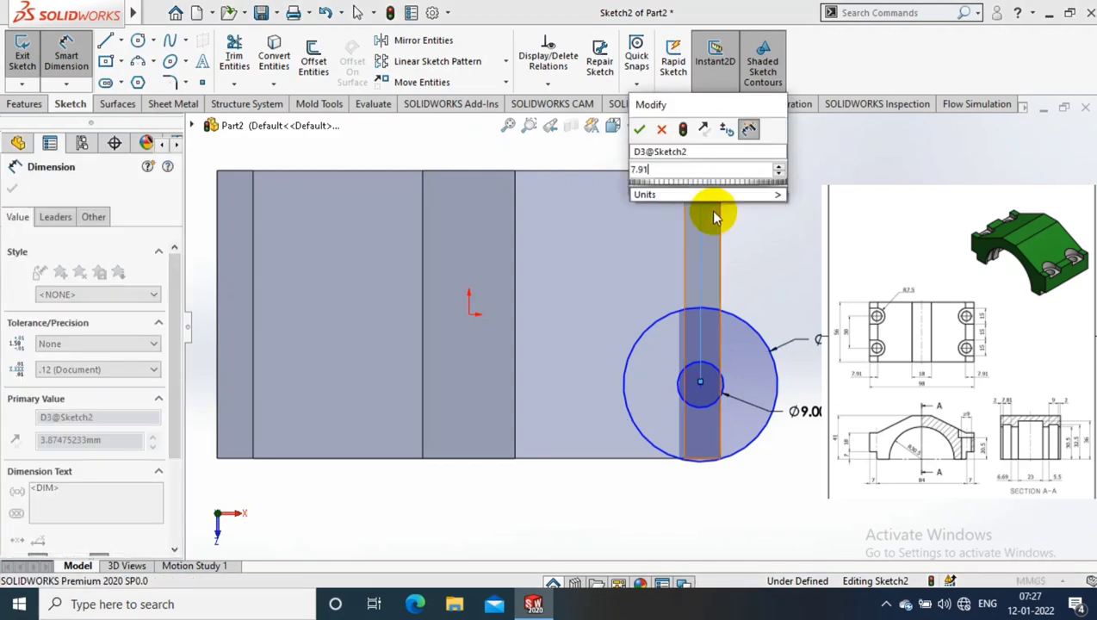
key("Return")
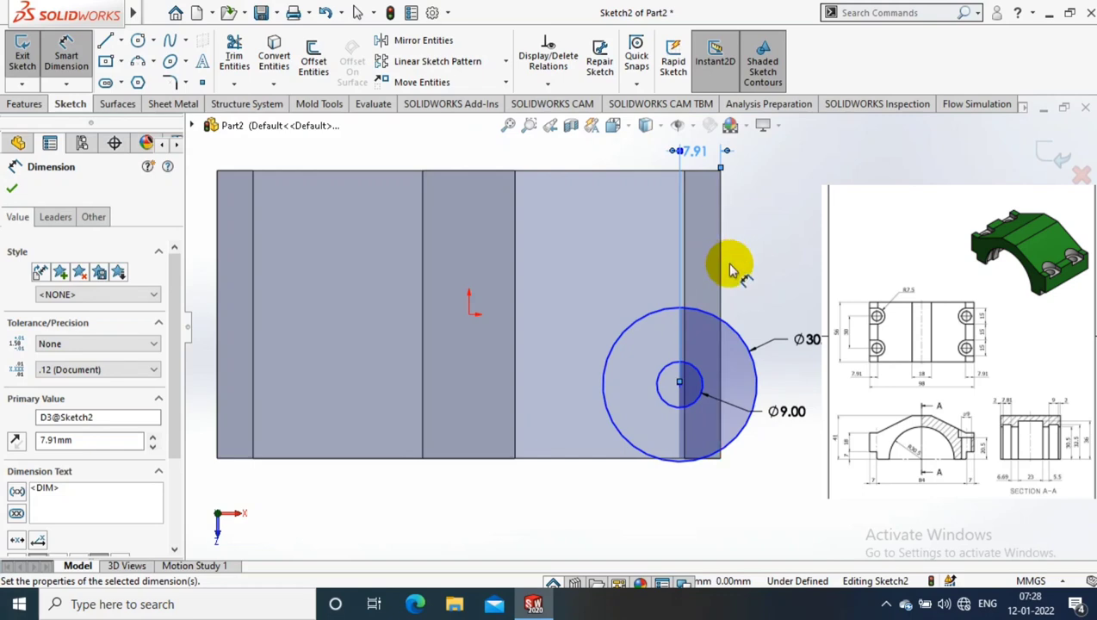
left_click(470, 313)
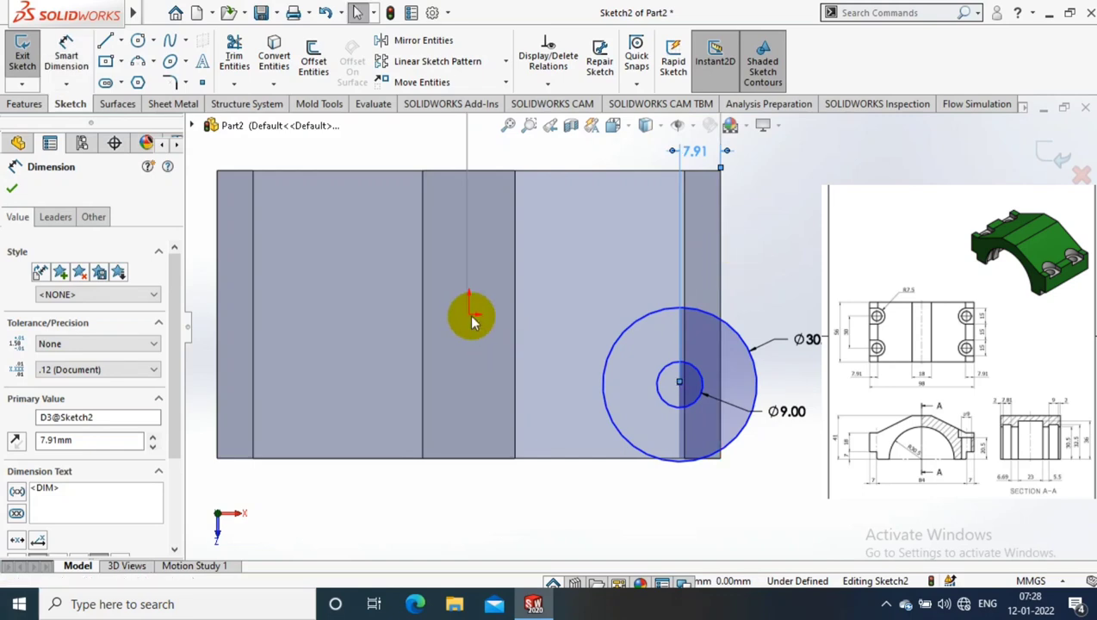
left_click(69, 67)
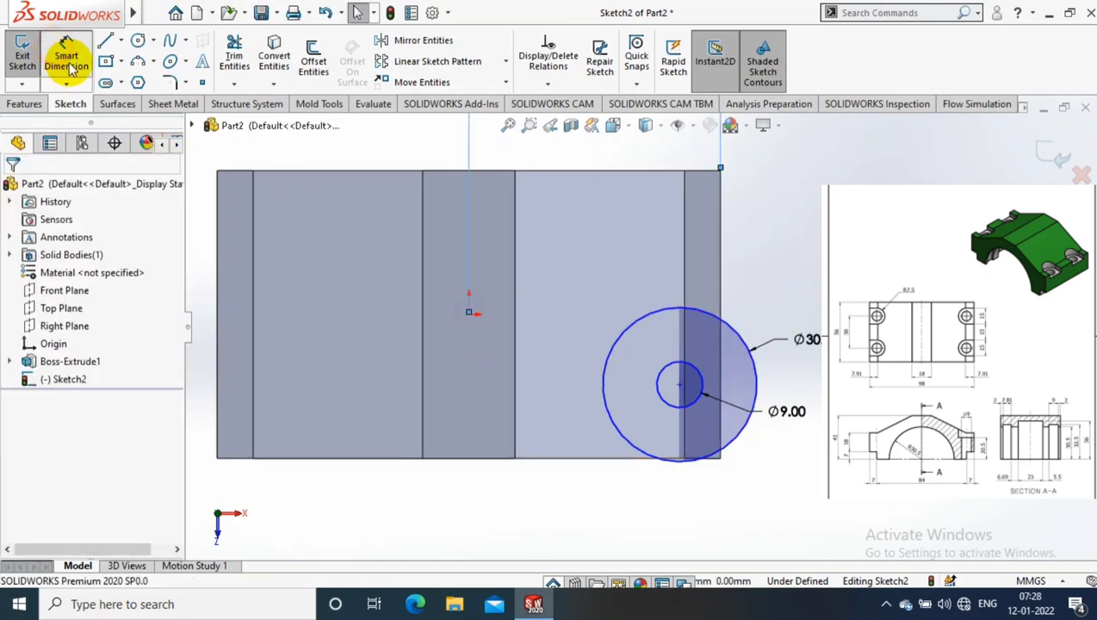
left_click(679, 385)
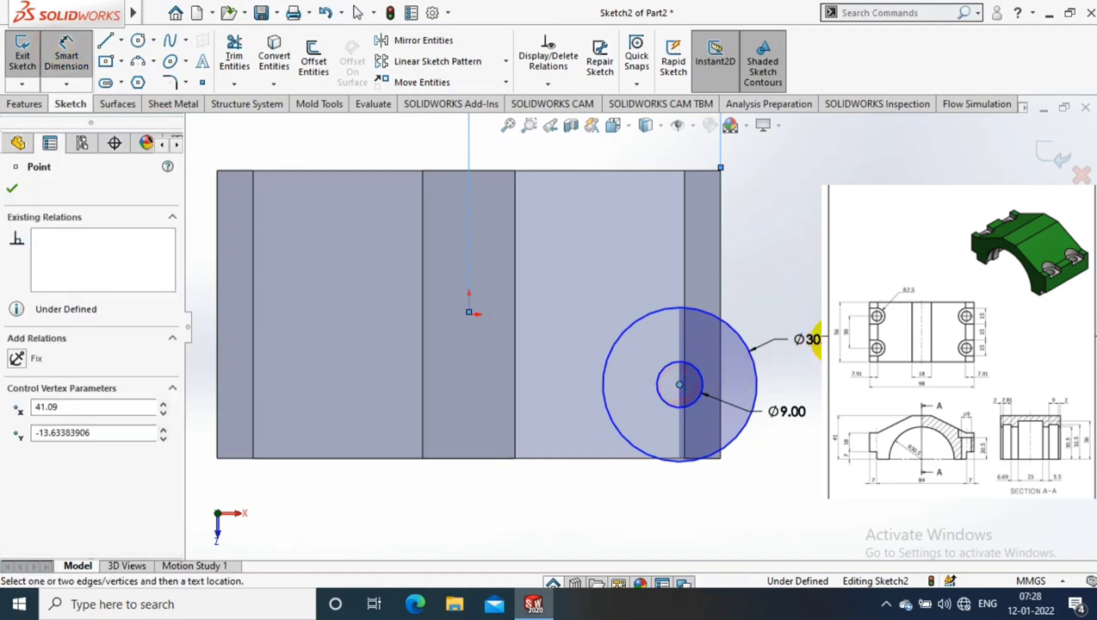
left_click(469, 315)
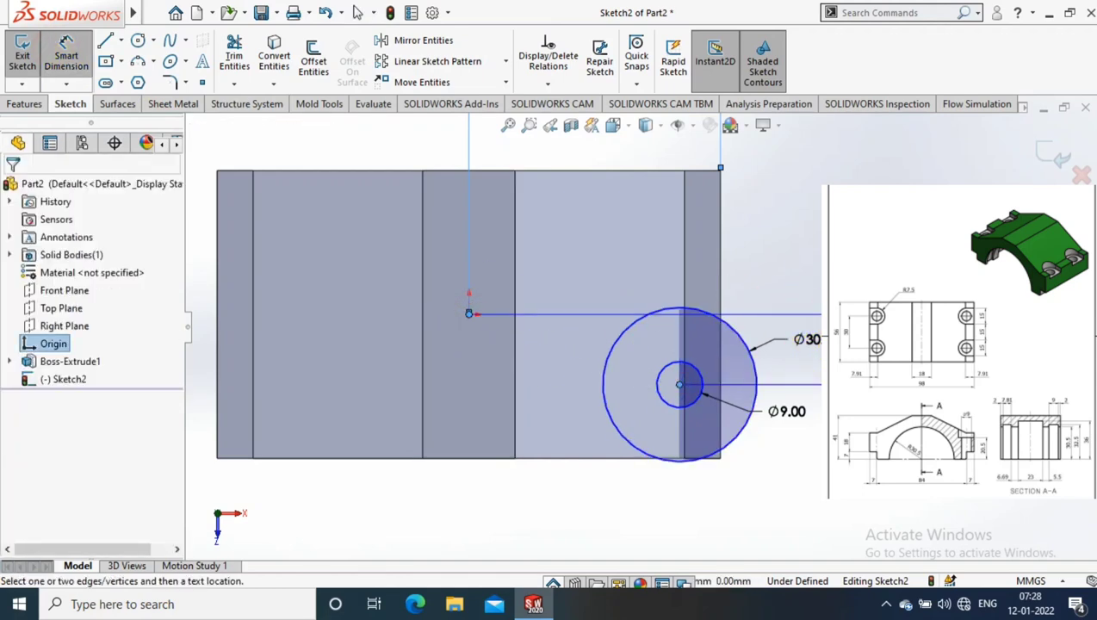
left_click(840, 349)
type("15")
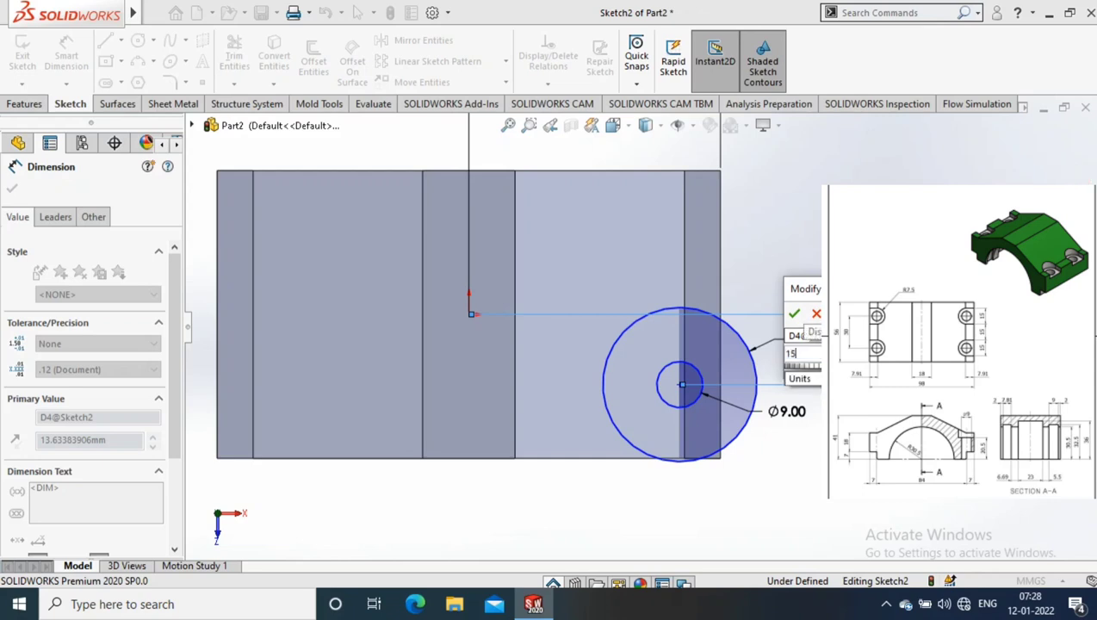
key("Return")
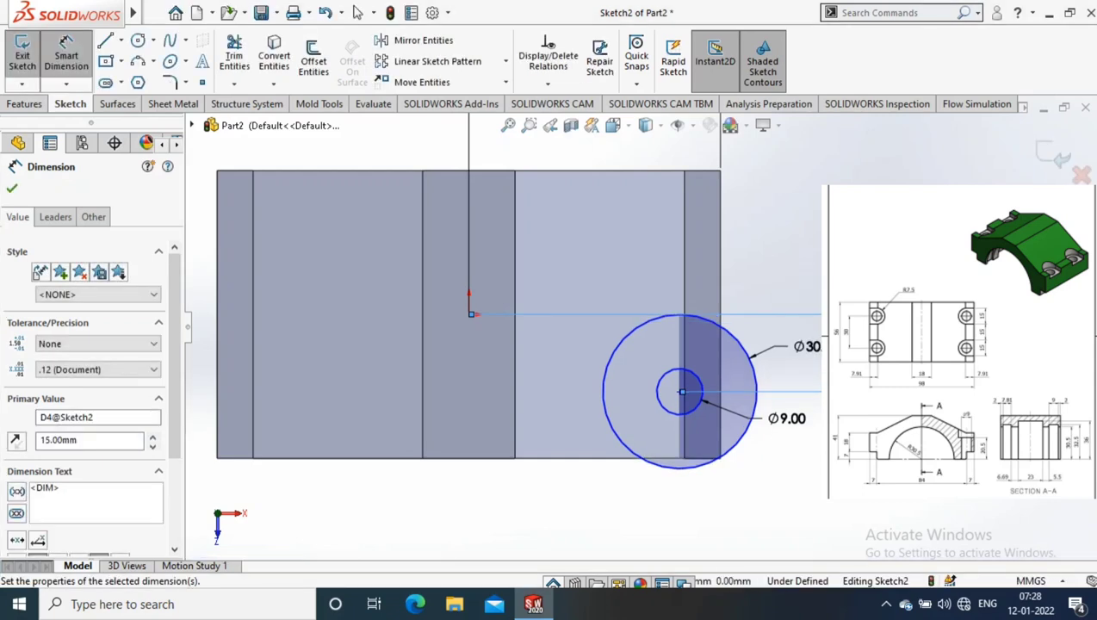
Set the large circle's diameter to 15 mm
double_click(810, 347)
type("1")
key("Return")
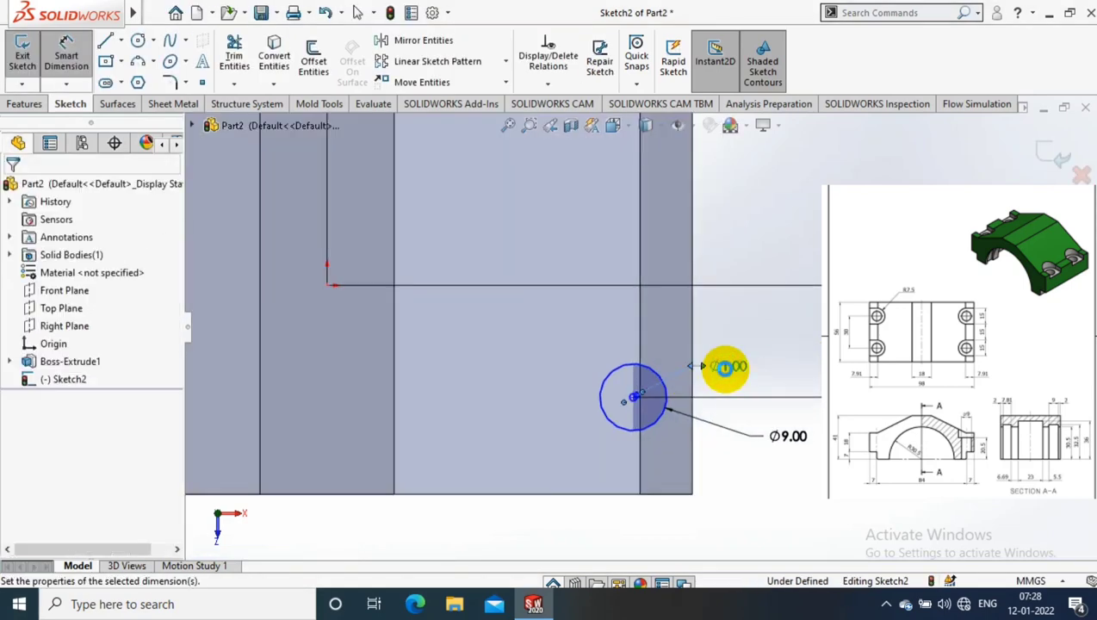
double_click(741, 370)
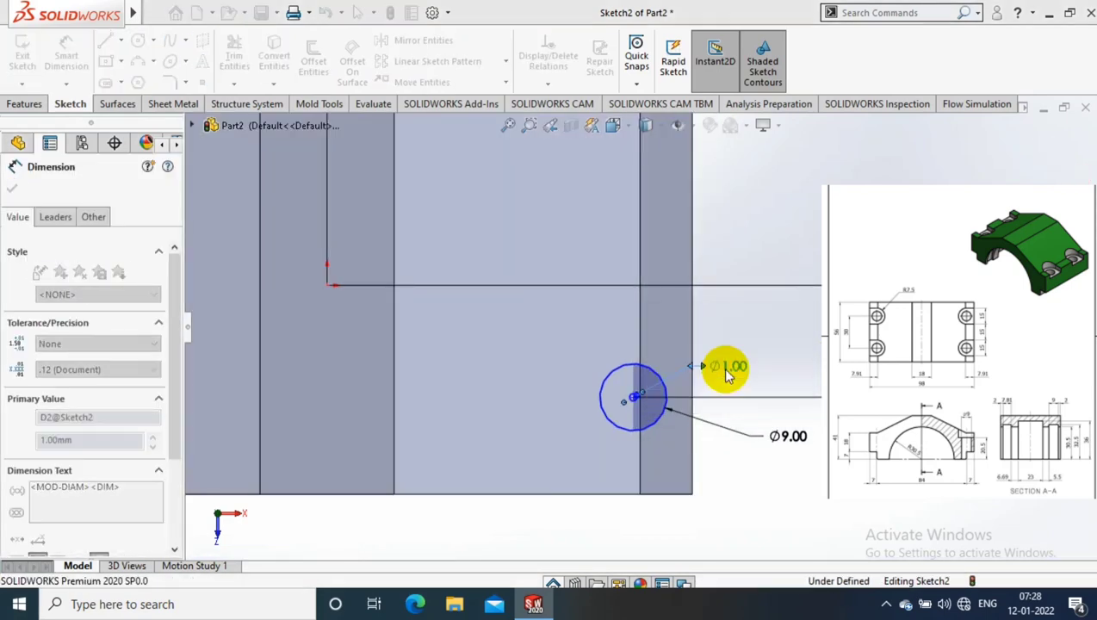
type("15")
key("Return")
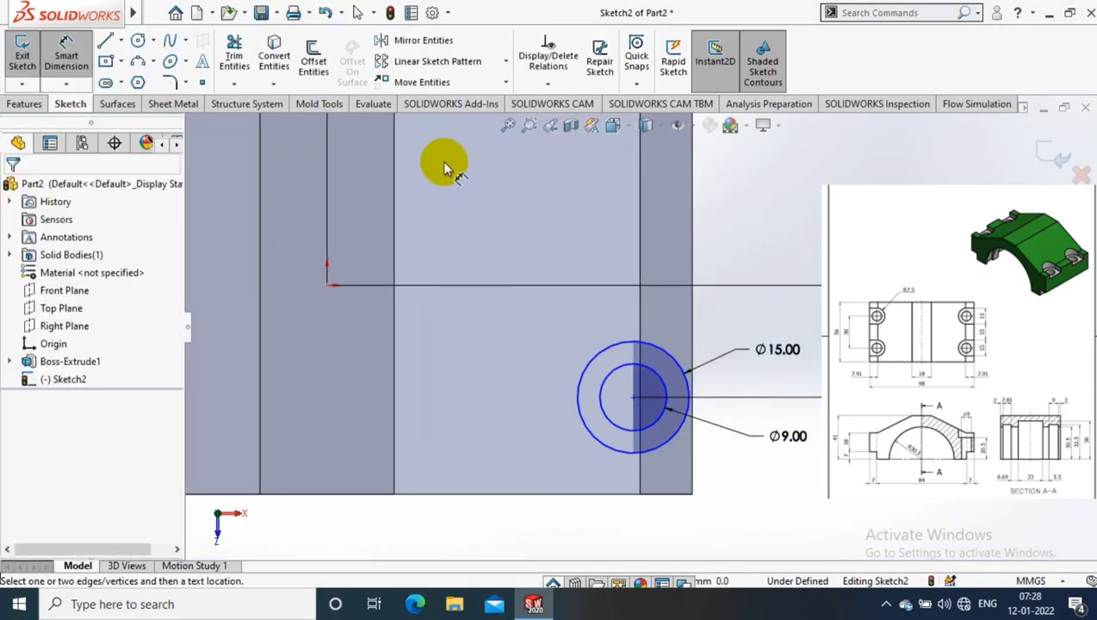
Draw lines from the Ø15 circle out to the part's edge
left_click(122, 41)
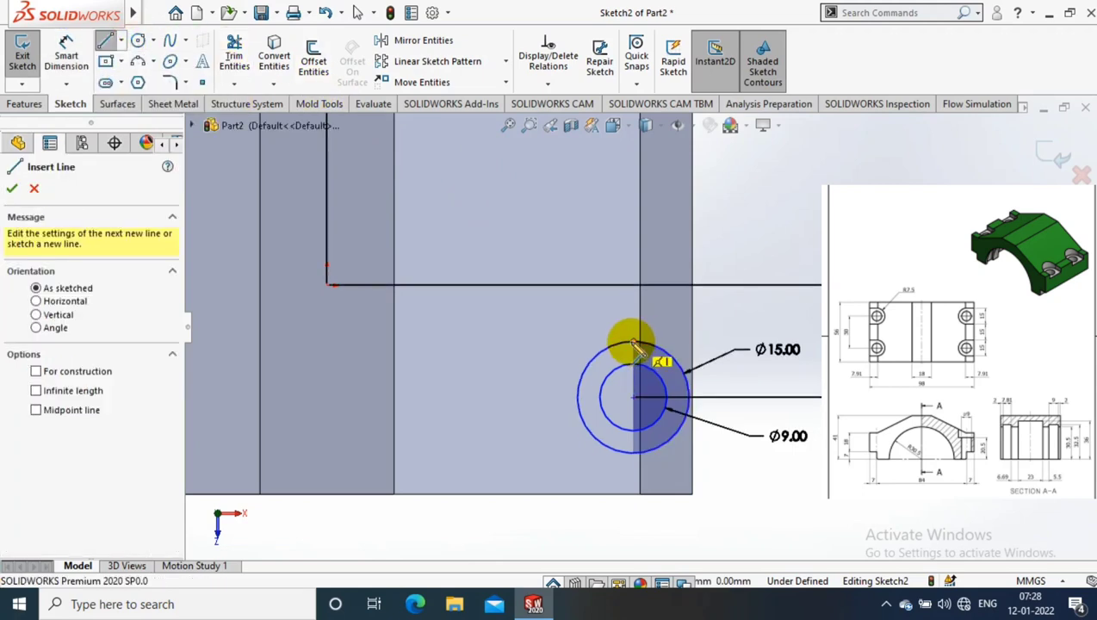
left_click_drag(633, 341, 732, 341)
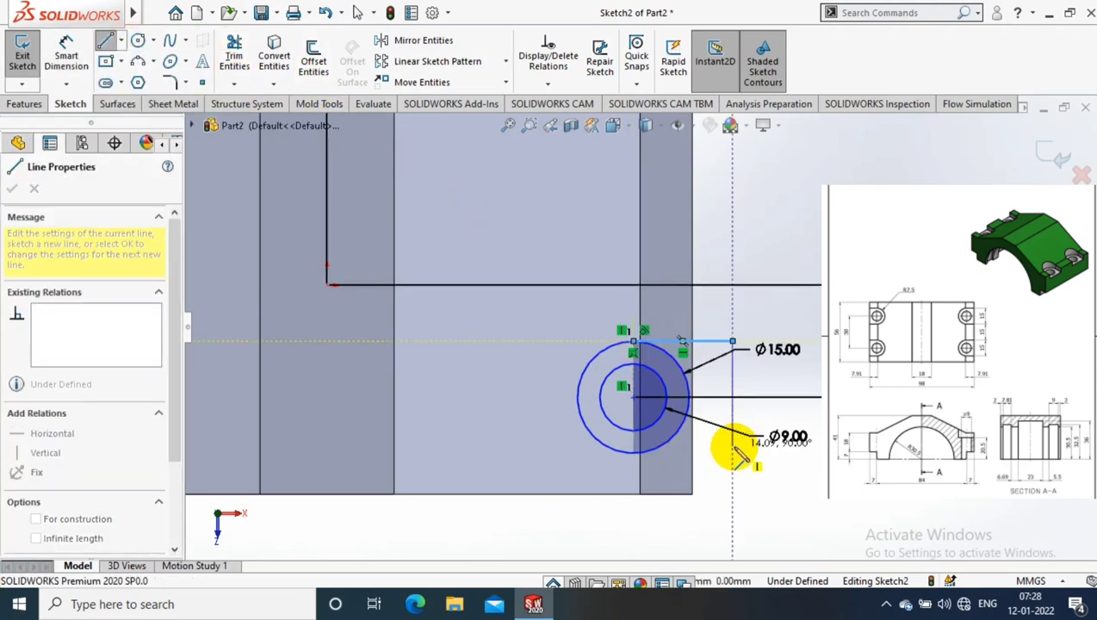
left_click(635, 454)
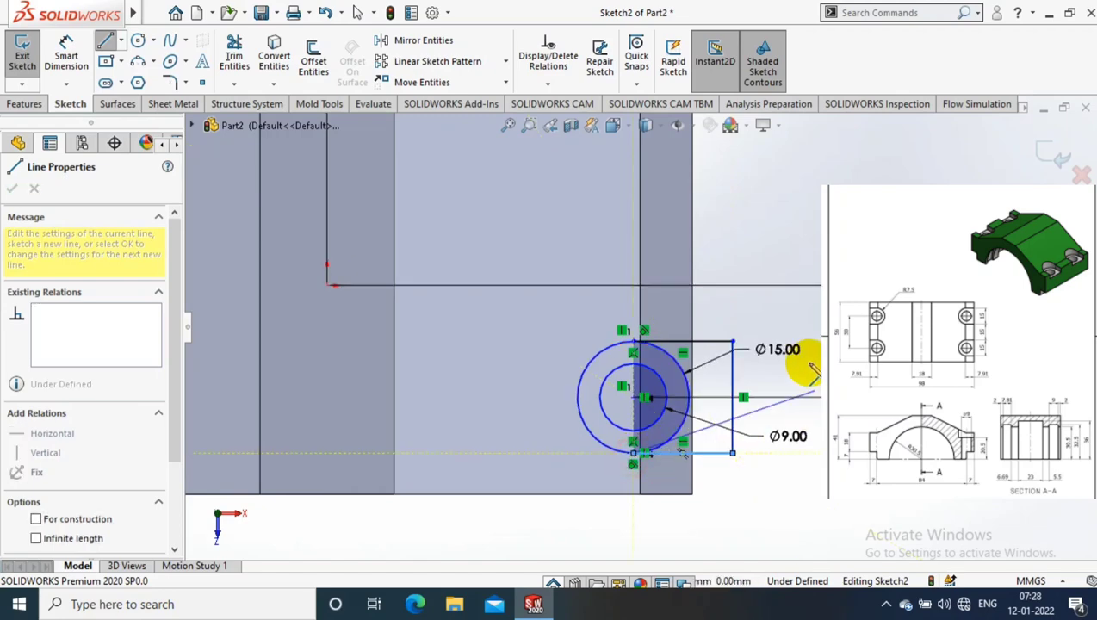
key("Escape")
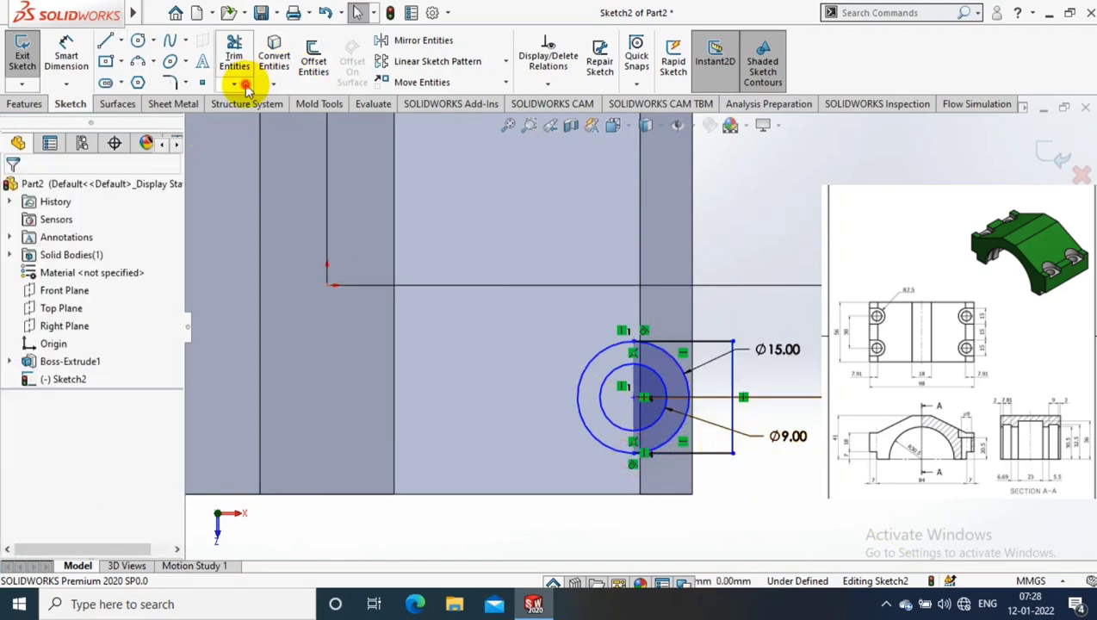
Trim away the unwanted arcs of the hole profile
left_click(233, 83)
left_click(249, 101)
scroll(681, 370, "down", 1)
scroll(715, 396, "up", 2)
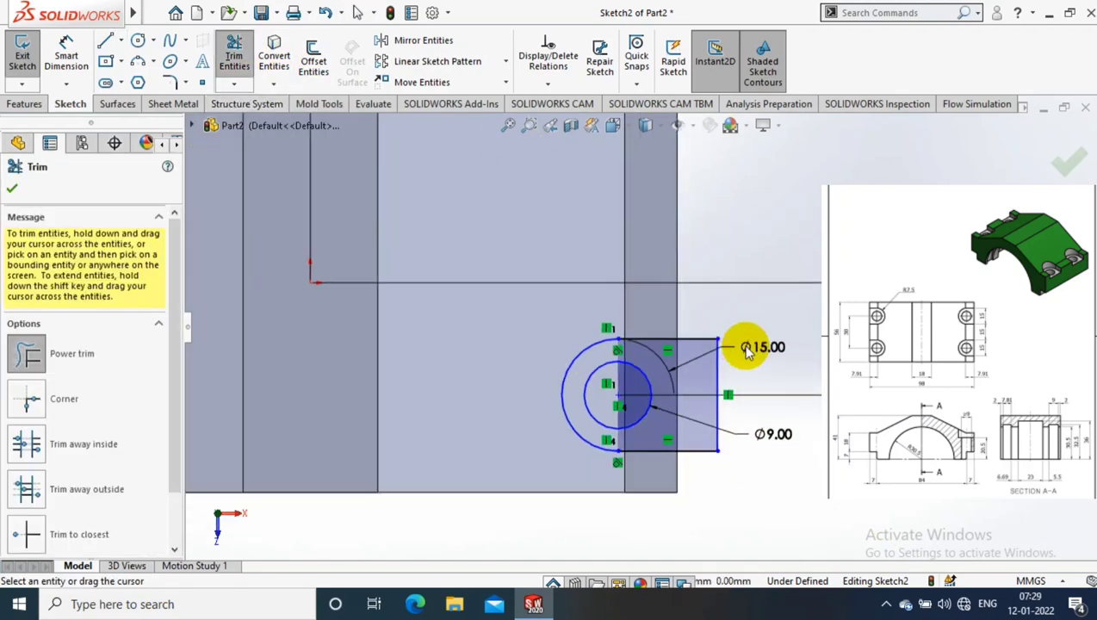
scroll(672, 271, "up", 2)
Draw a horizontal centerline from the origin to the right
left_click(121, 40)
left_click(176, 33)
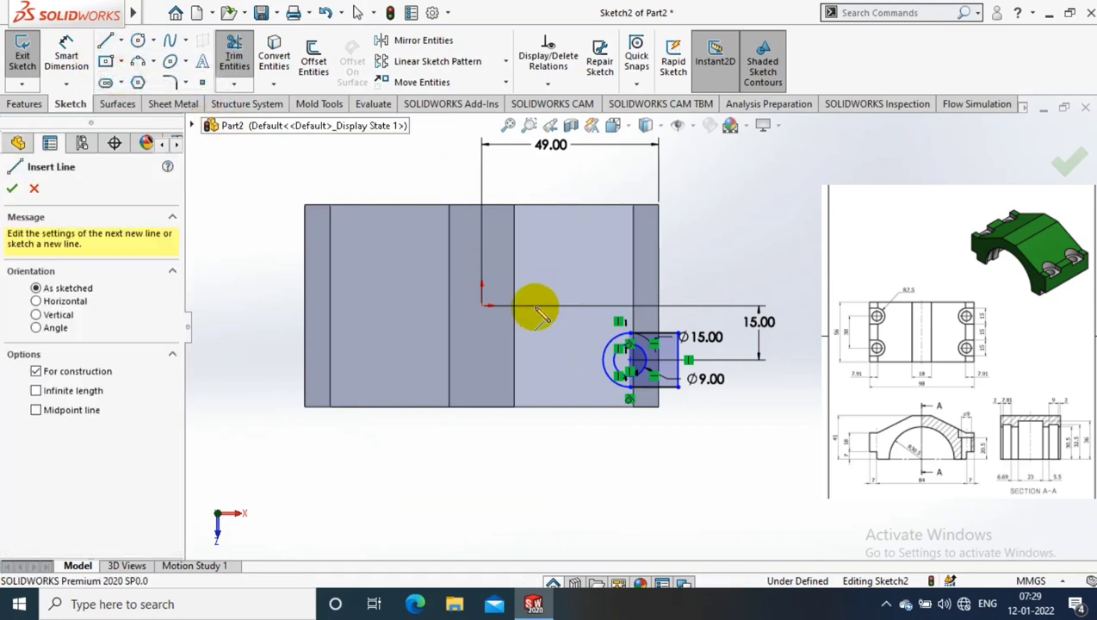
left_click(485, 304)
left_click(551, 306)
key("Escape")
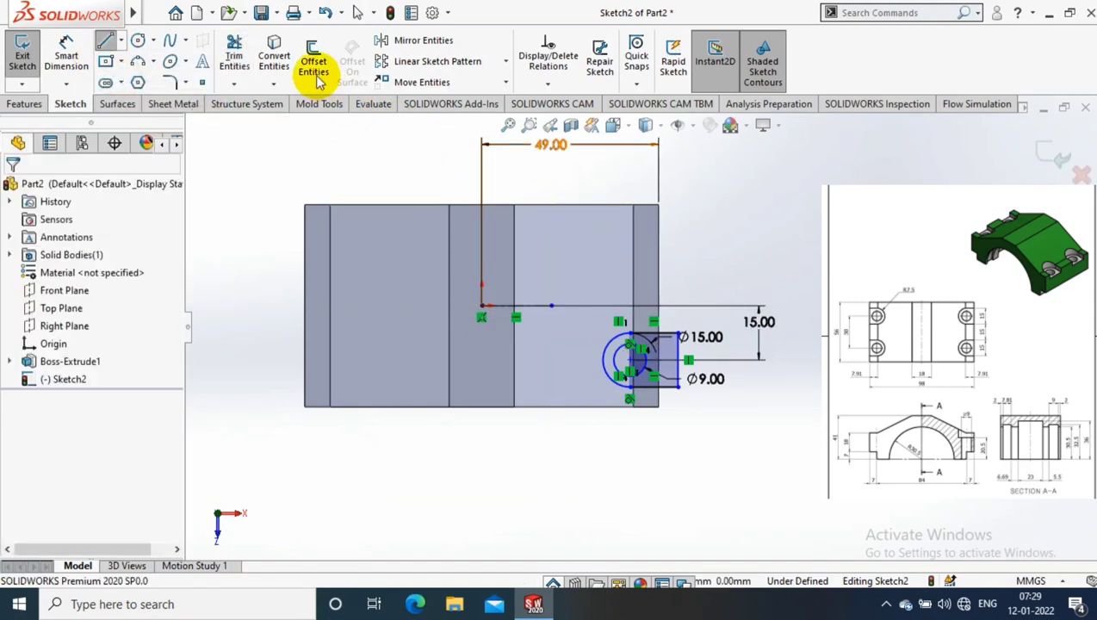
Mirror the Ø15/Ø9 slot profile about the horizontal centerline, then exit the sketch
left_click(423, 40)
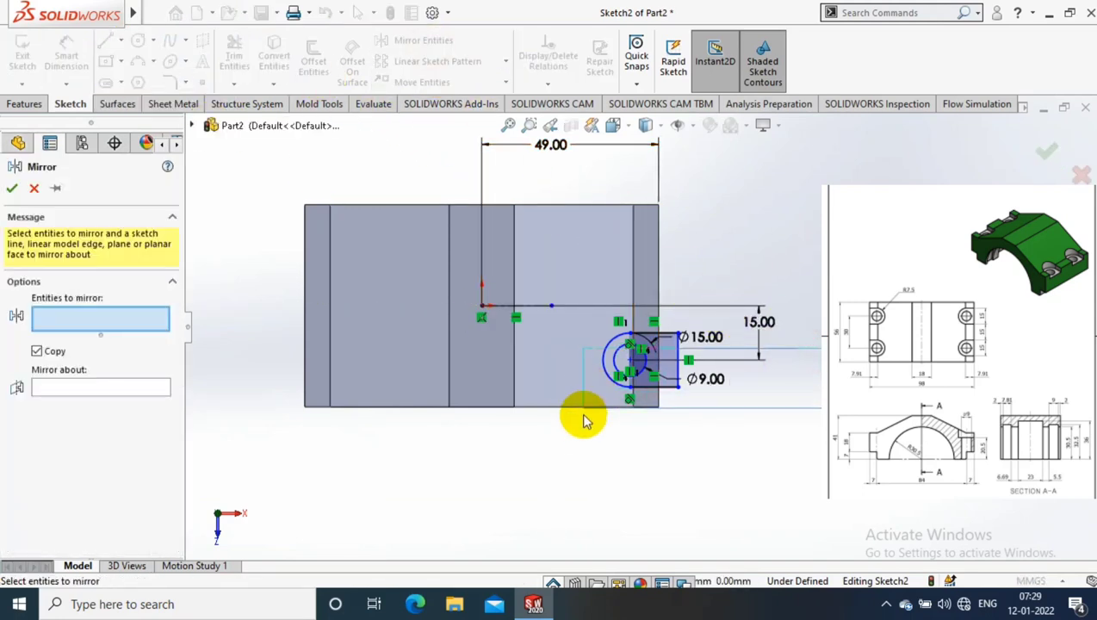
left_click_drag(583, 419, 673, 336)
left_click(128, 438)
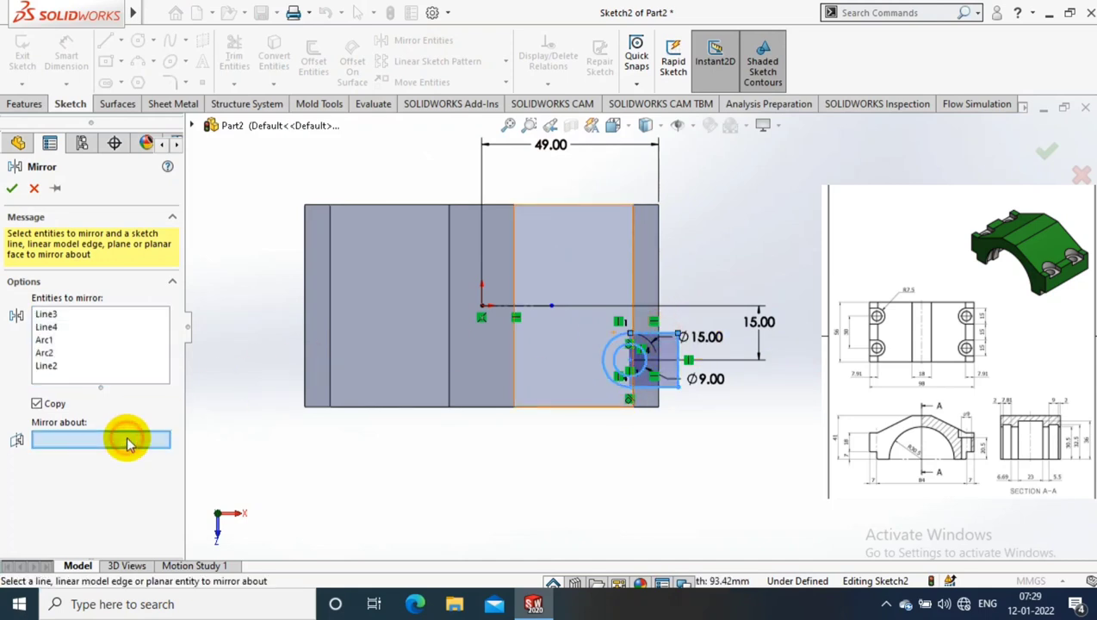
left_click(538, 308)
left_click(12, 187)
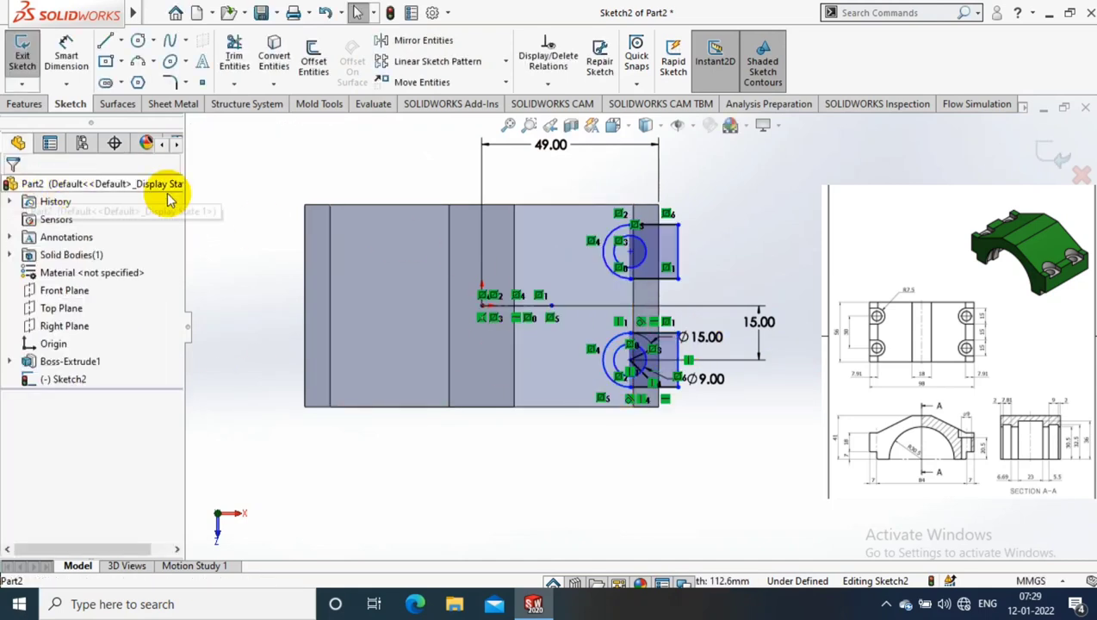
middle_click_drag(699, 422, 4, 125)
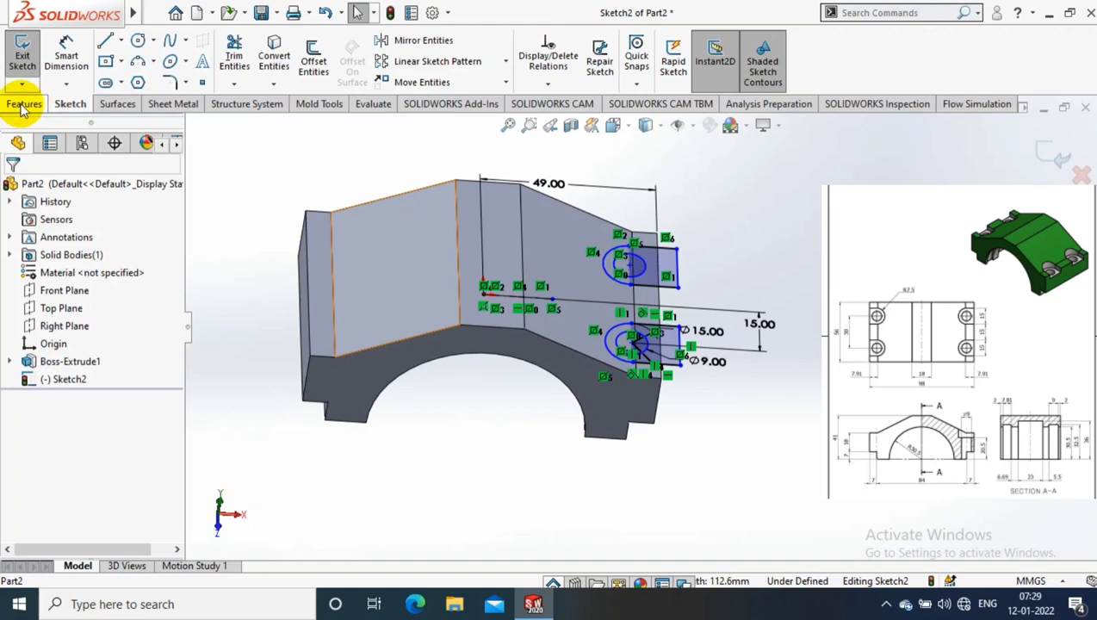
left_click(1052, 155)
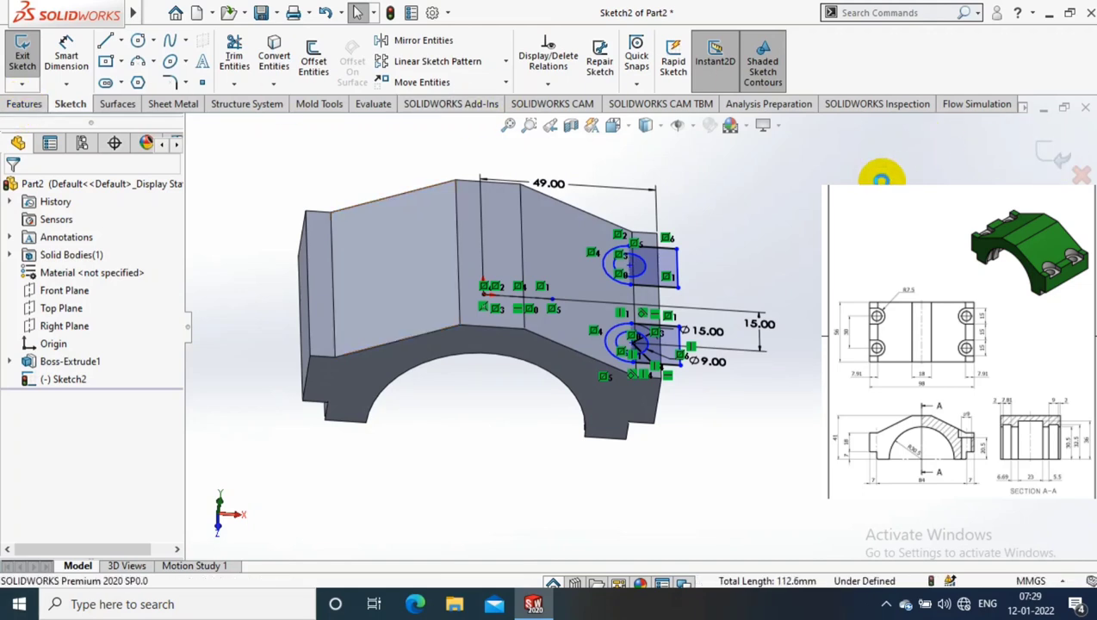
Extrude-cut the upper and lower inner hole circles Through All – Both
left_click(24, 104)
left_click(239, 57)
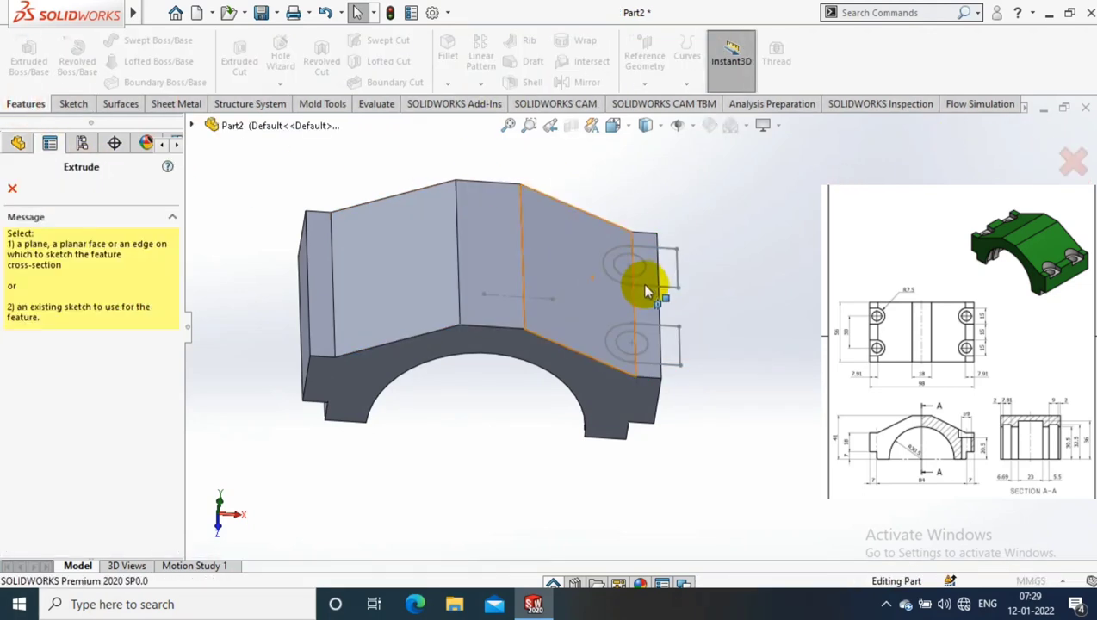
left_click(644, 274)
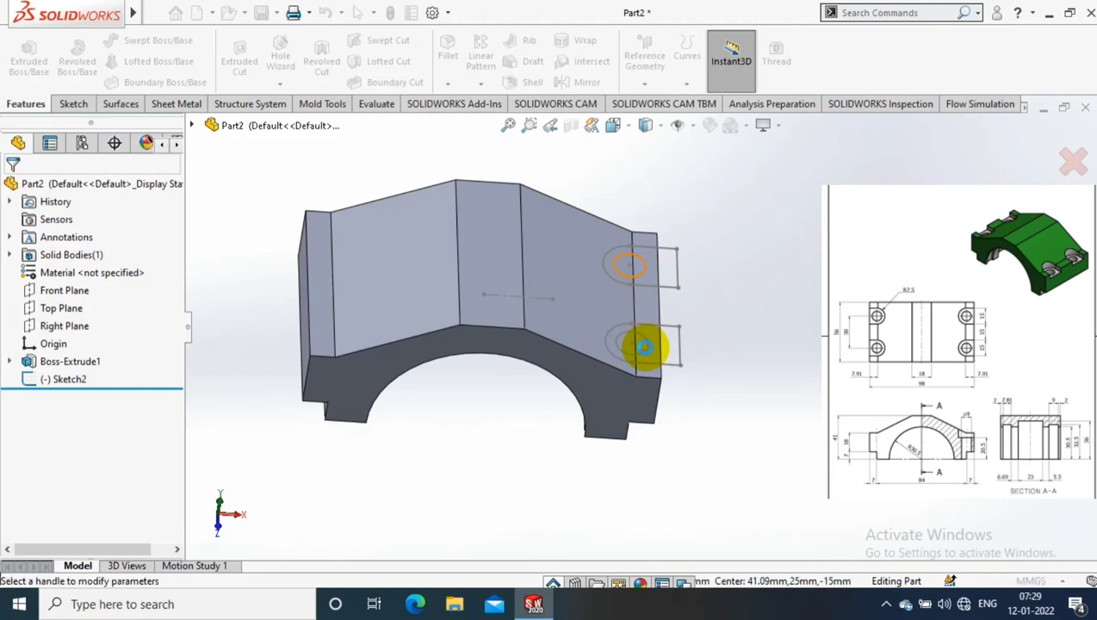
left_click(157, 515)
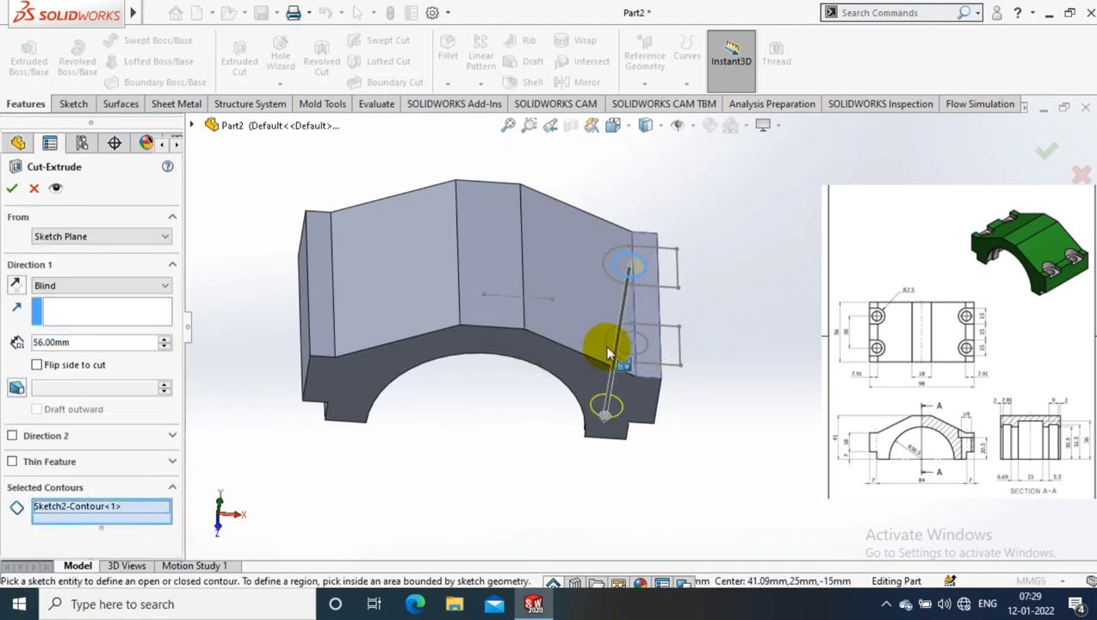
left_click(644, 355)
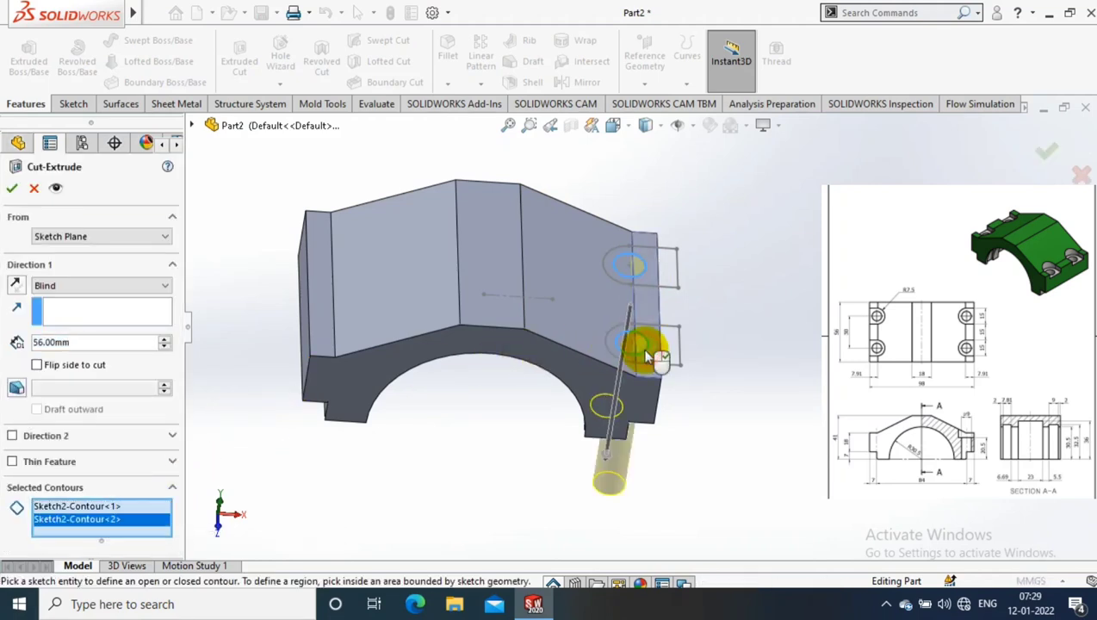
left_click(116, 290)
left_click(91, 316)
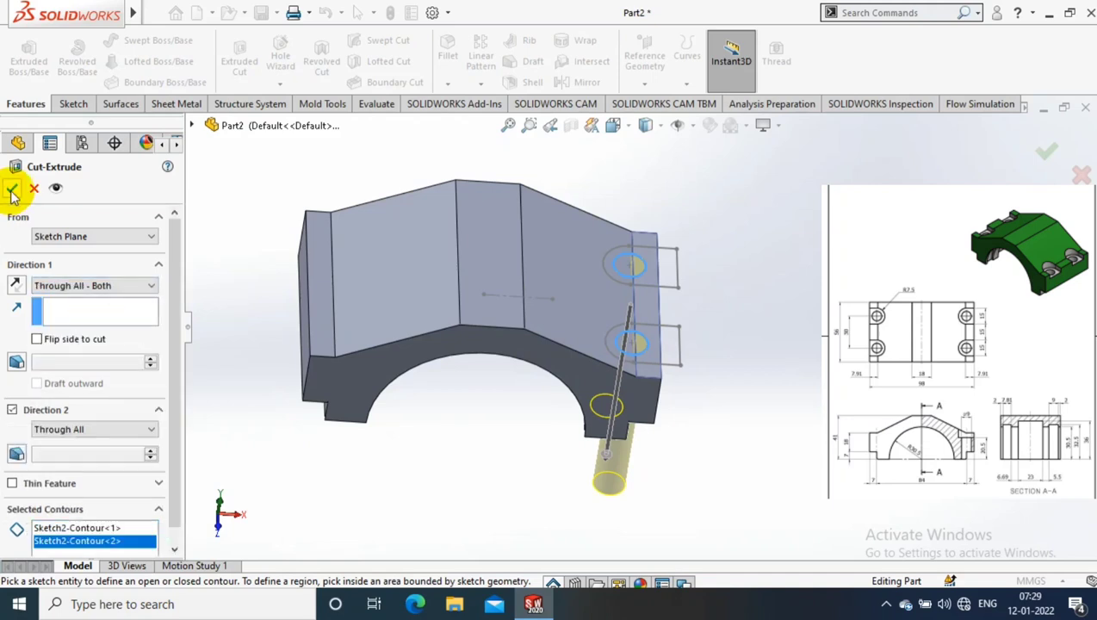
right_click(754, 321)
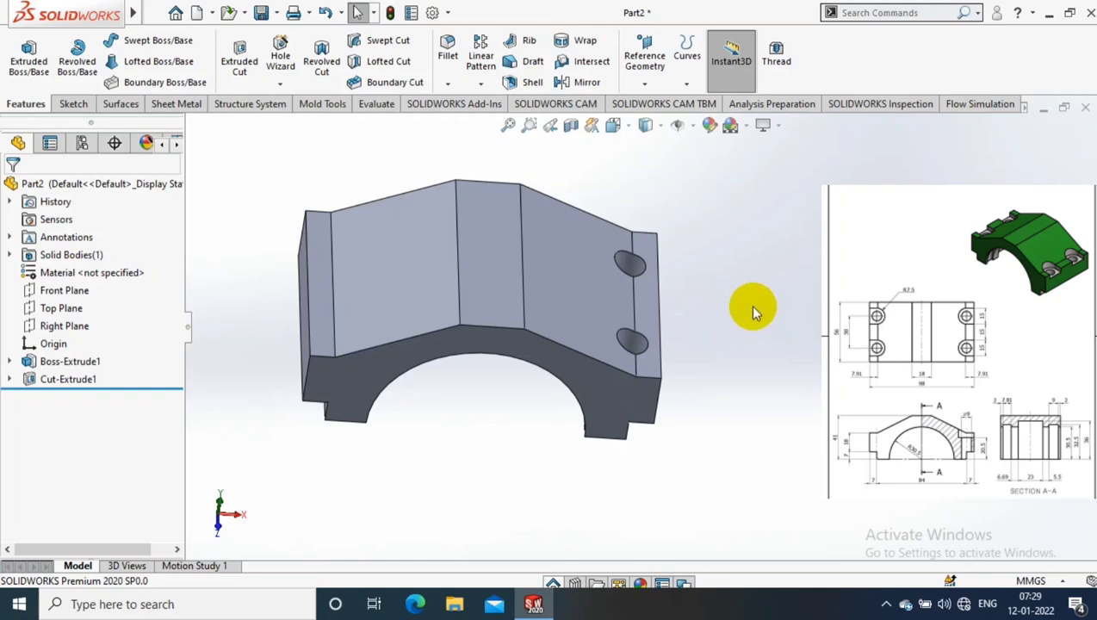
left_click(11, 380)
Make Sketch2 under Cut-Extrude1 visible again for reuse
left_click(69, 396)
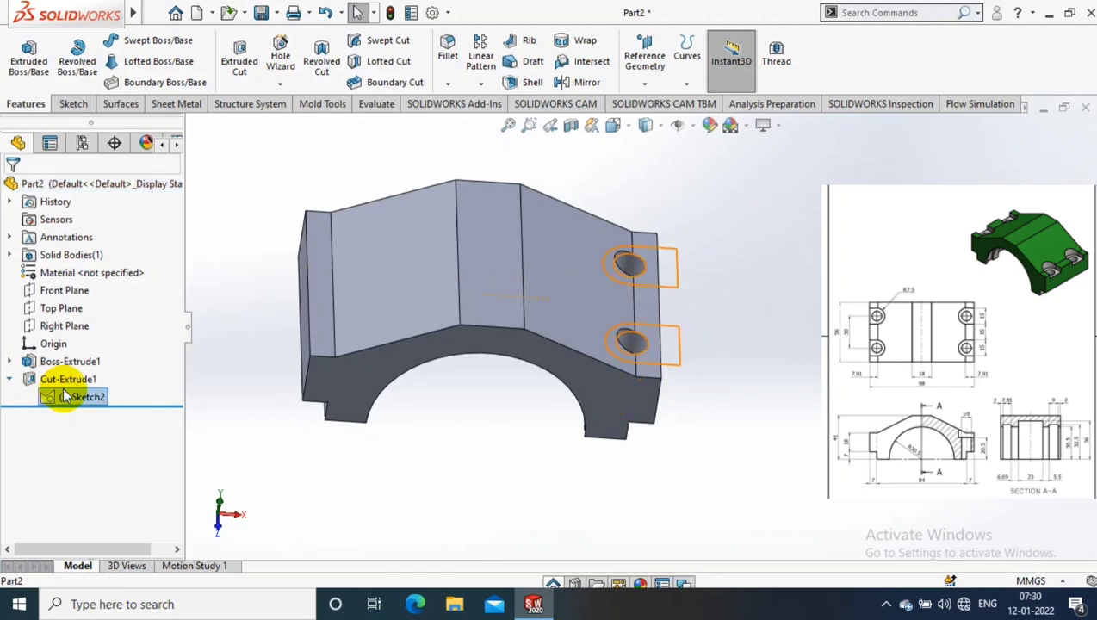
right_click(69, 396)
left_click(86, 289)
scroll(720, 260, "down", 2)
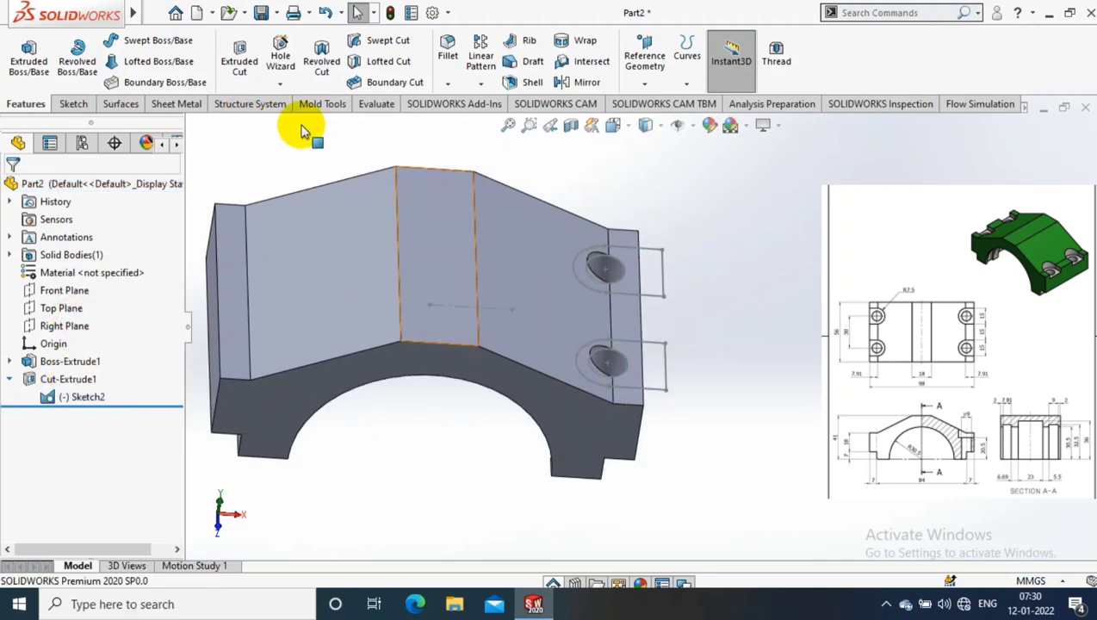
Cut the upper and lower counterbore regions Blind 4.50 mm deep
left_click(239, 56)
left_click(642, 303)
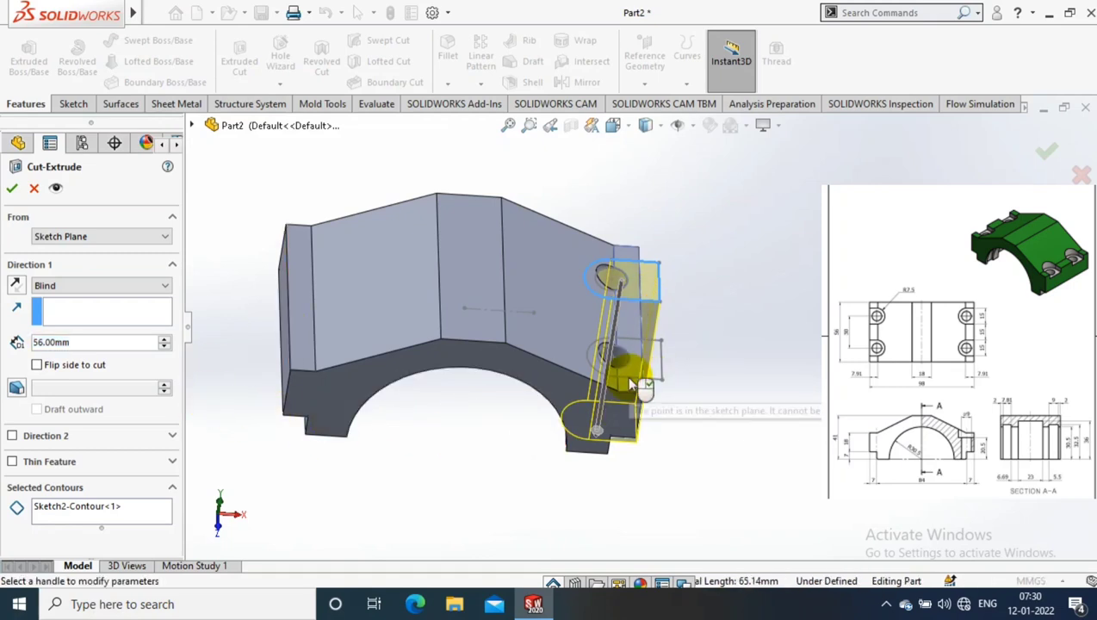
scroll(641, 376, "down", 2)
scroll(678, 381, "down", 1)
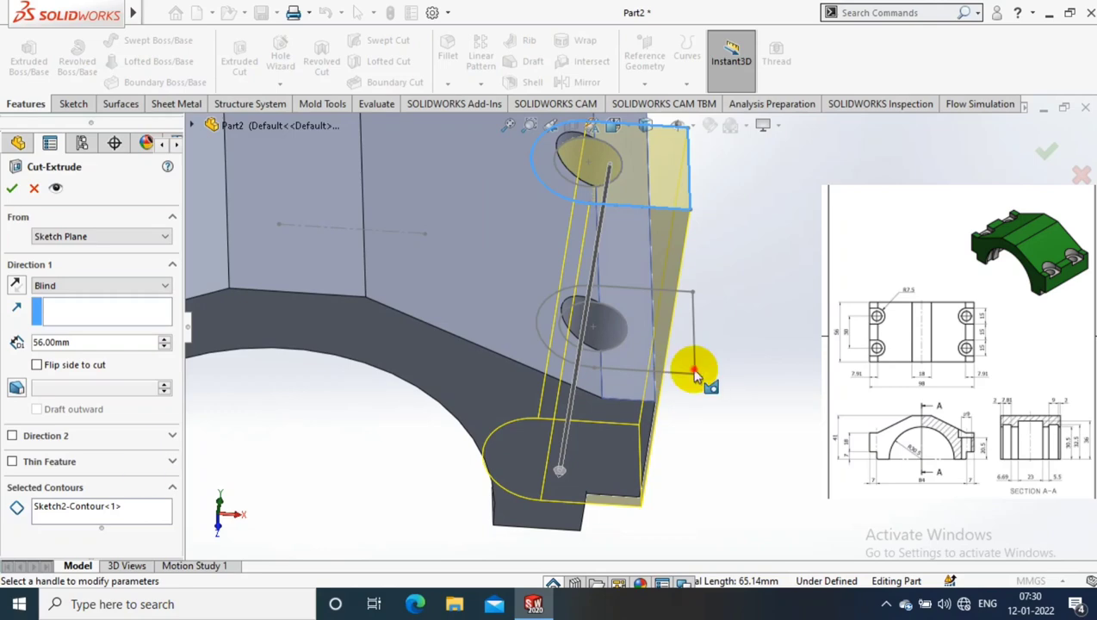
left_click(694, 374)
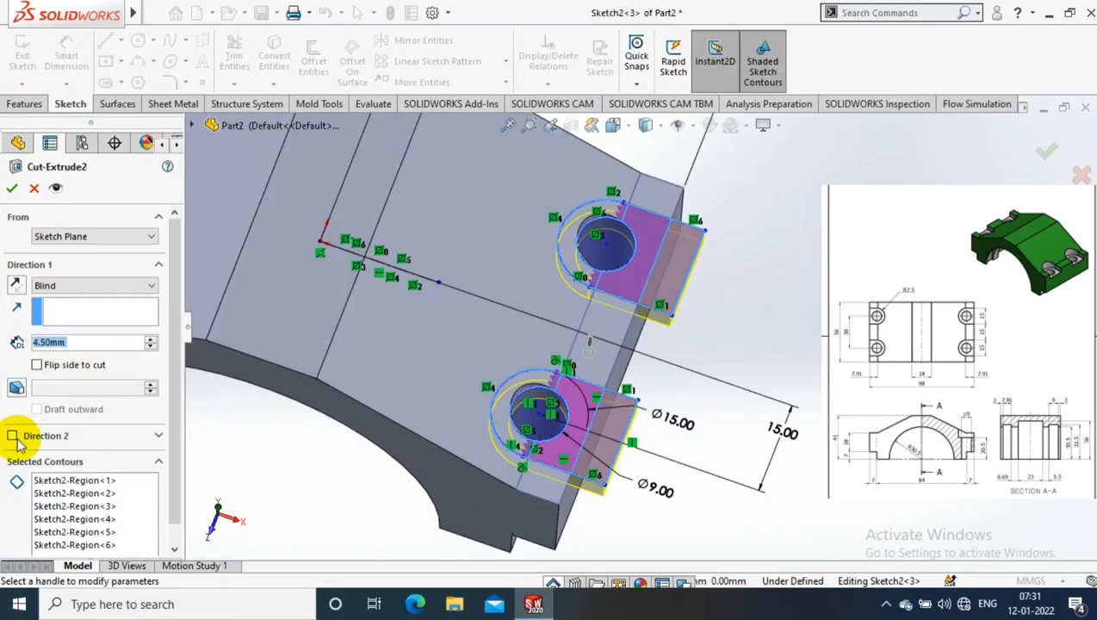
left_click(12, 436)
key("Return")
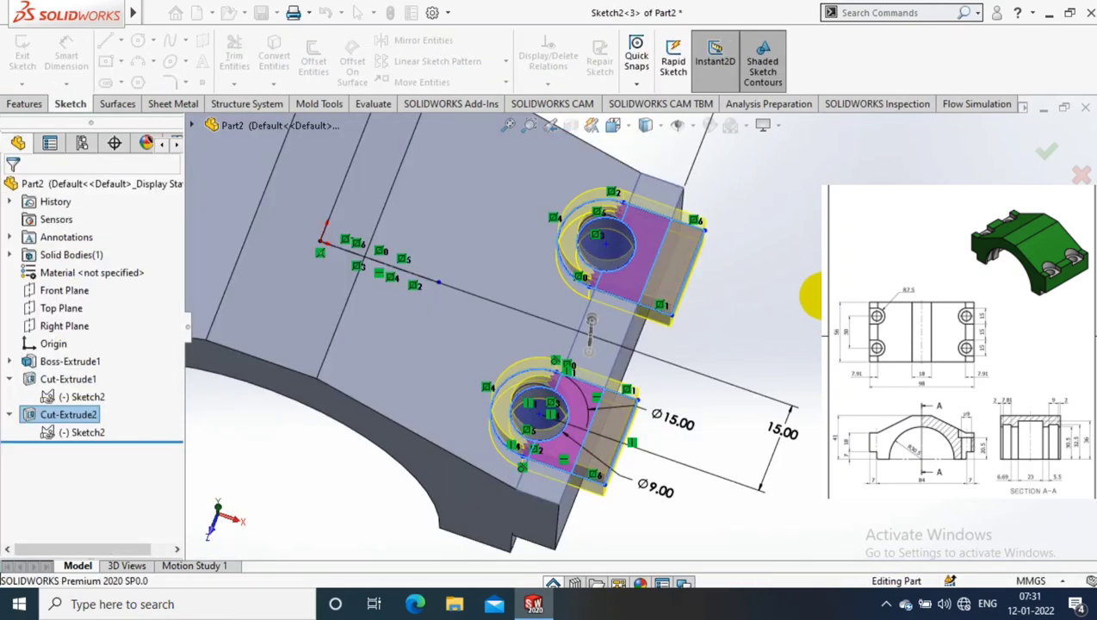
scroll(781, 350, "up", 3)
mouse_move(781, 350)
middle_mouse_down()
mouse_move(745, 257)
mouse_move(657, 284)
middle_mouse_up()
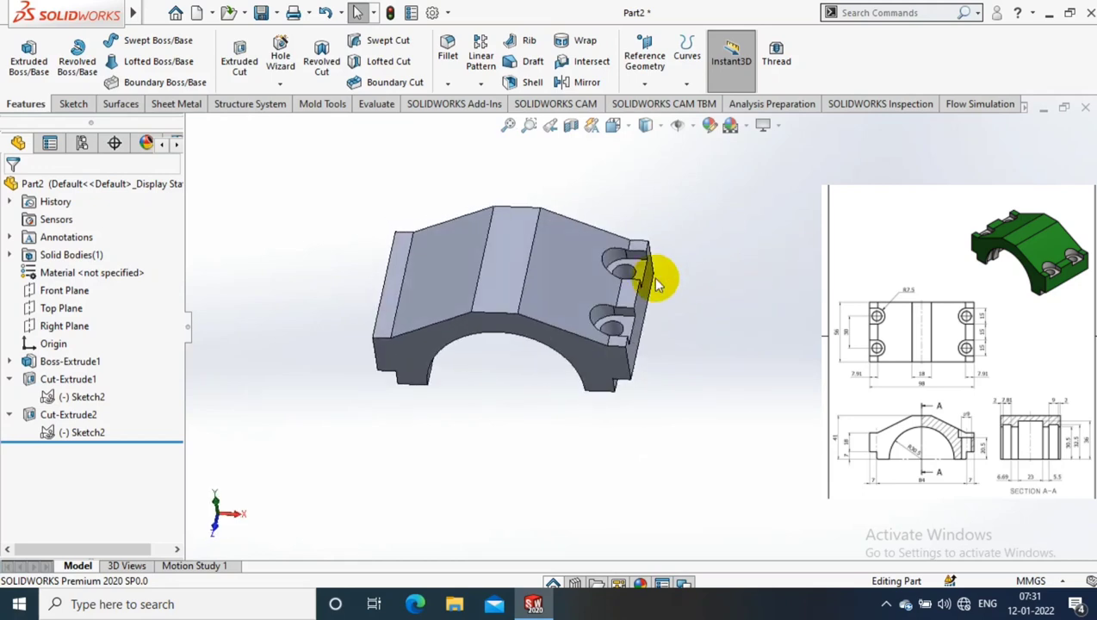
Mirror the through-hole and counterbore cuts across the Right Plane
left_click(57, 329)
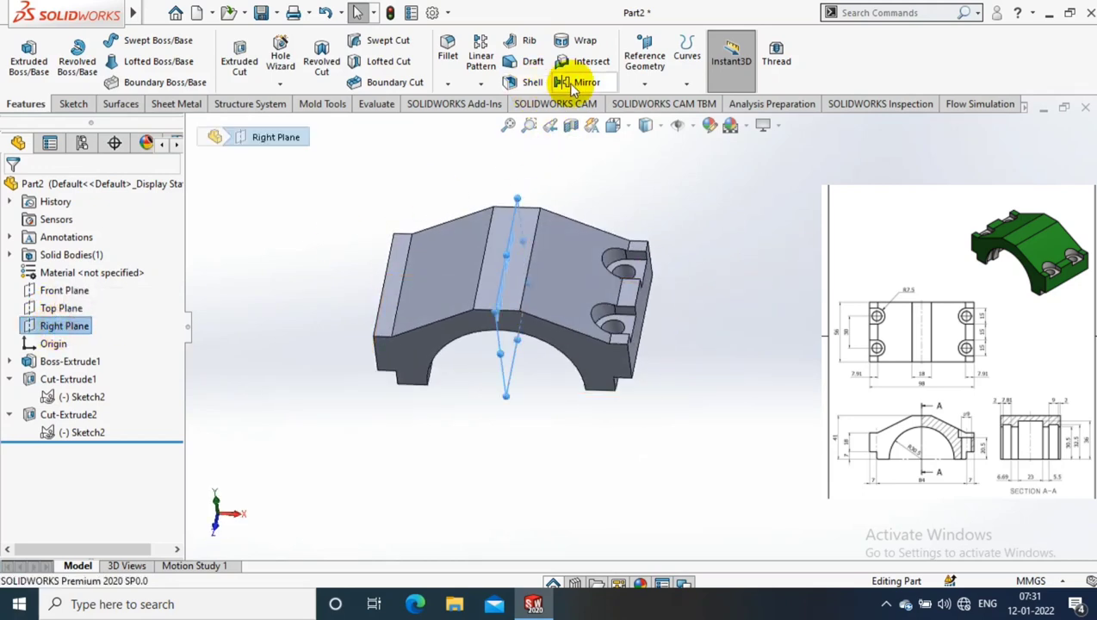
left_click(572, 86)
scroll(632, 270, "down", 3)
left_click(579, 379)
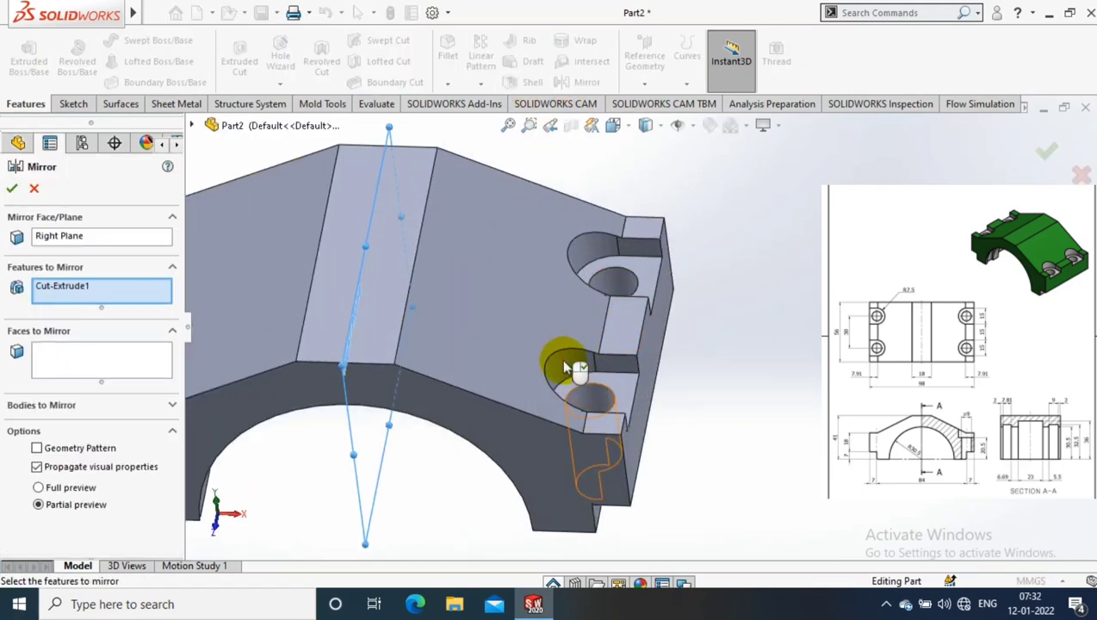
left_click(609, 297)
scroll(654, 336, "up", 3)
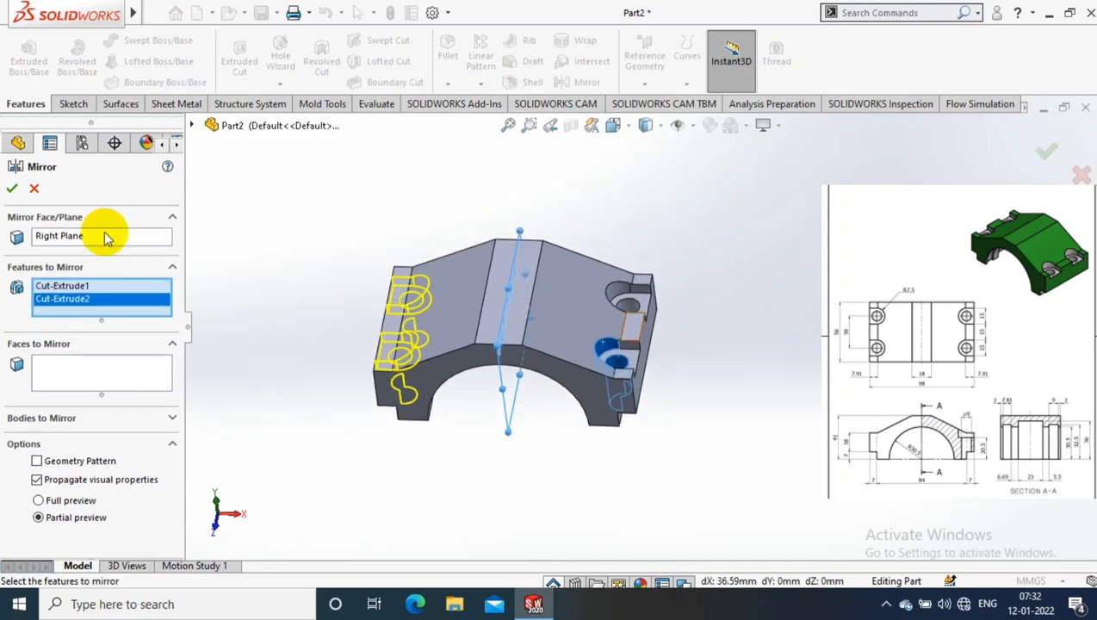
right_click(327, 214)
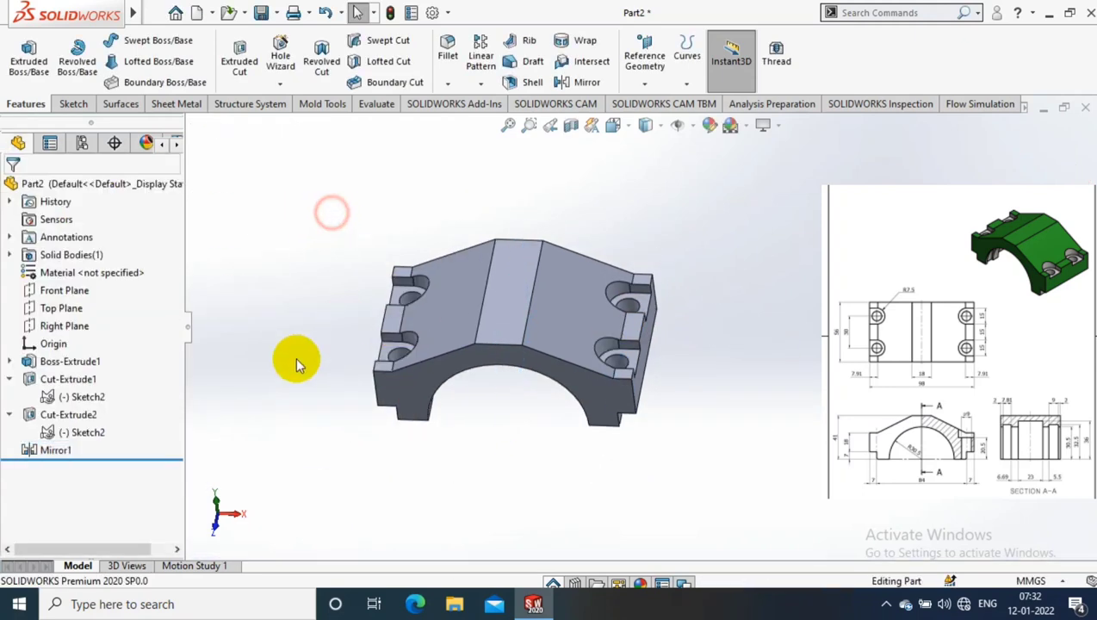
View the part normal to the Right Plane with Hidden Lines Visible
right_click(65, 332)
left_click(157, 304)
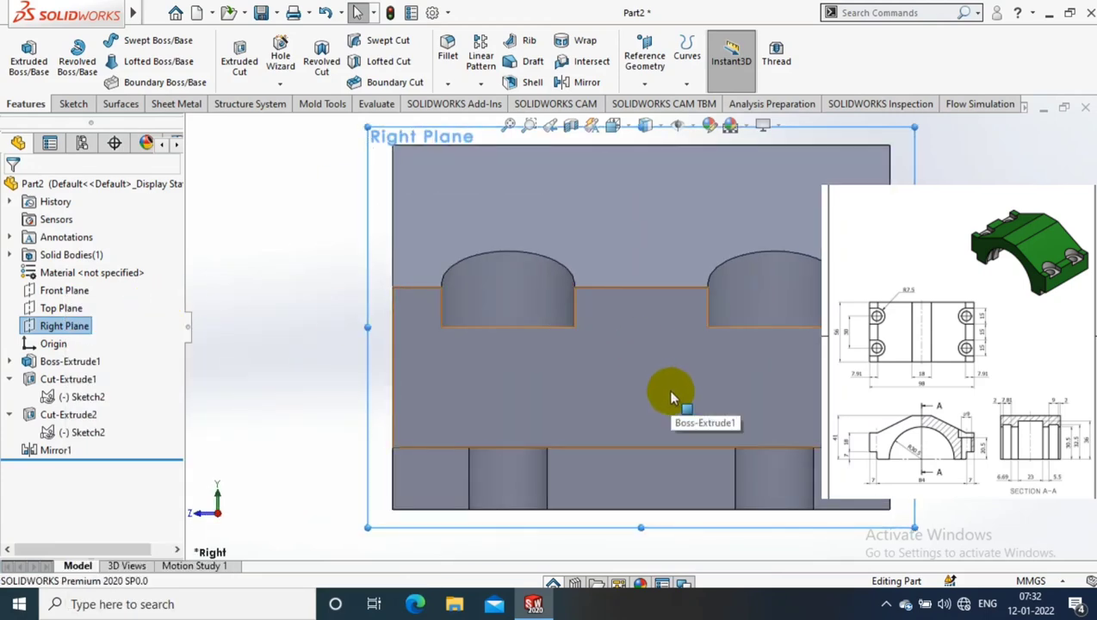
left_click(662, 134)
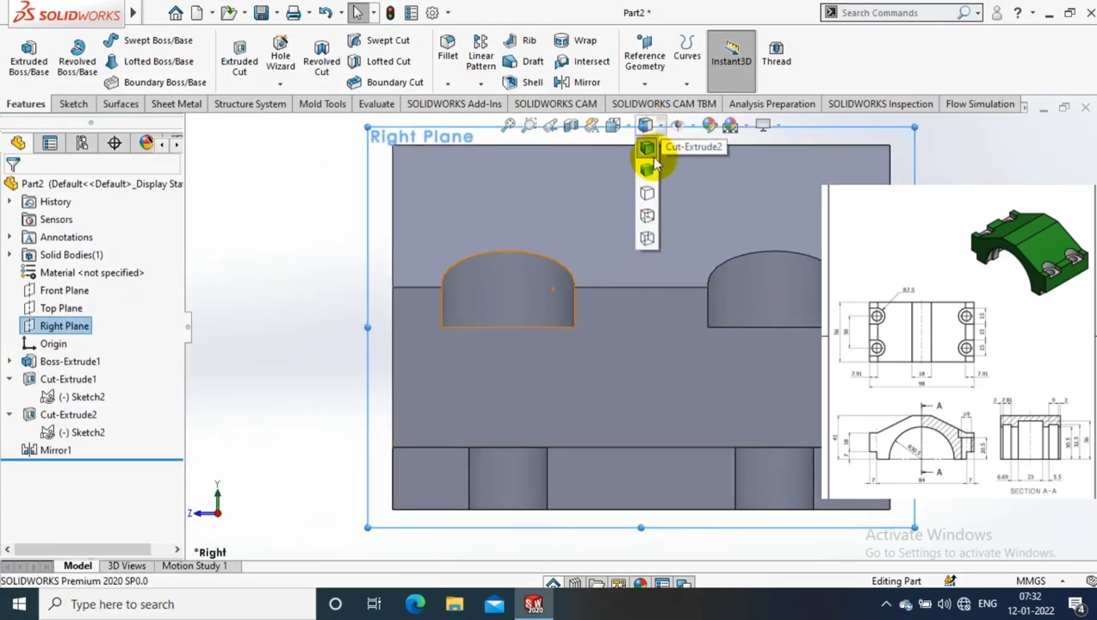
left_click(652, 215)
scroll(553, 288, "down", 2)
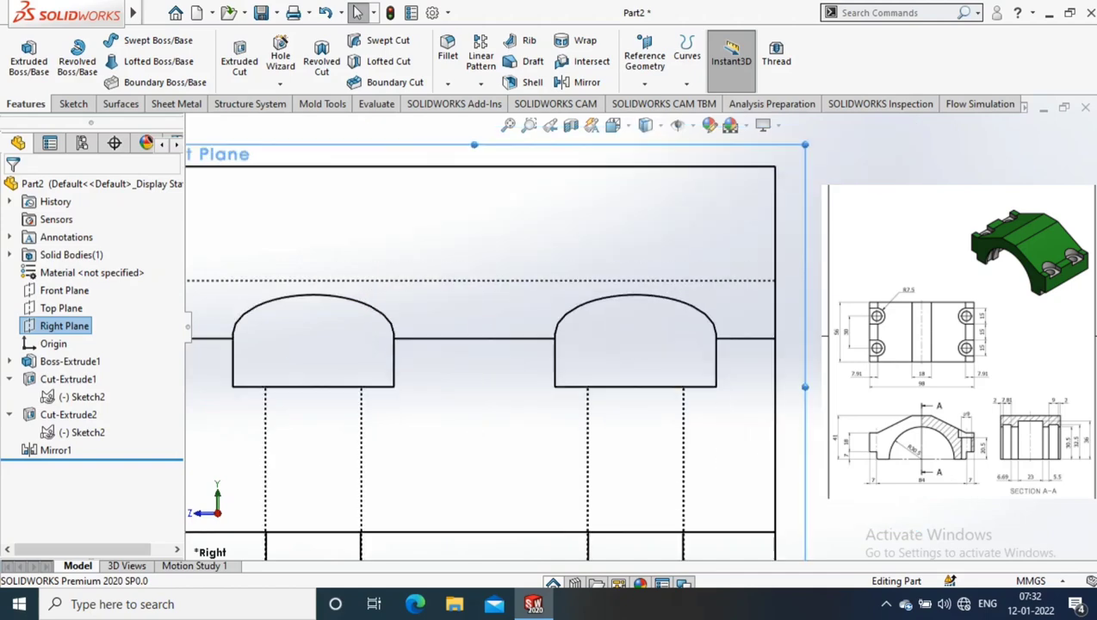
scroll(748, 241, "up", 2)
scroll(672, 269, "up", 2)
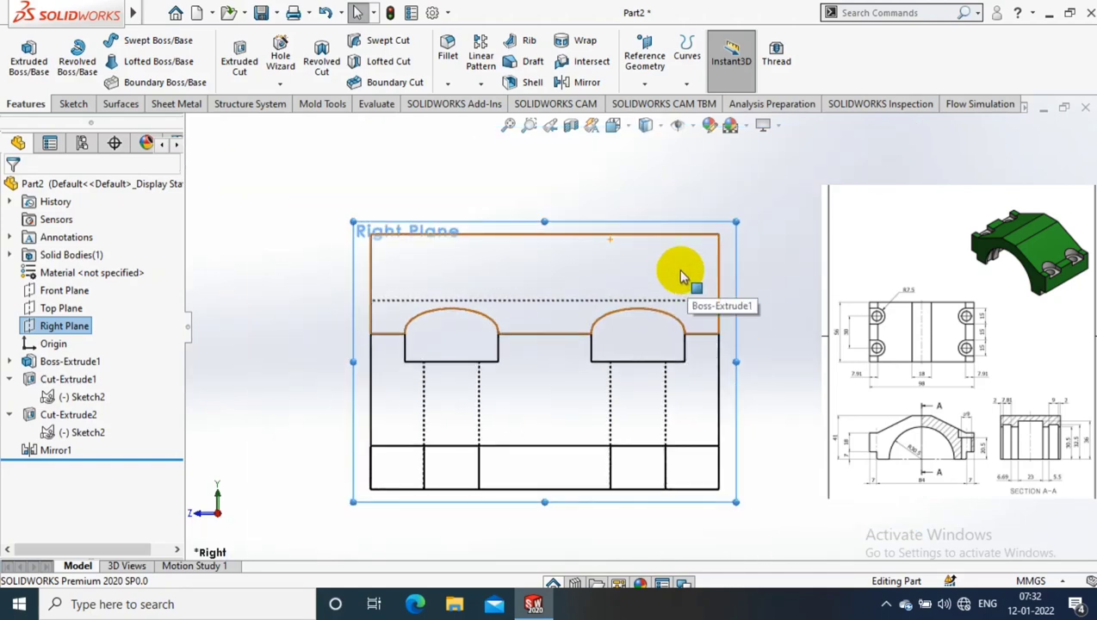
Sketch the right vertical, short step and long top line of the profile
key("l")
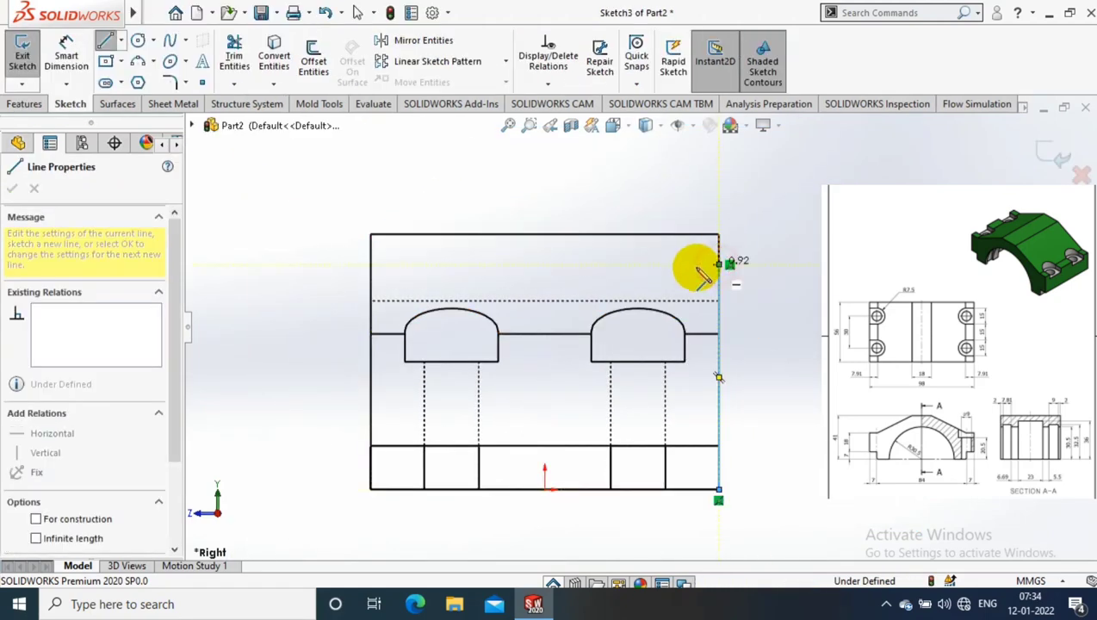
left_click(719, 263)
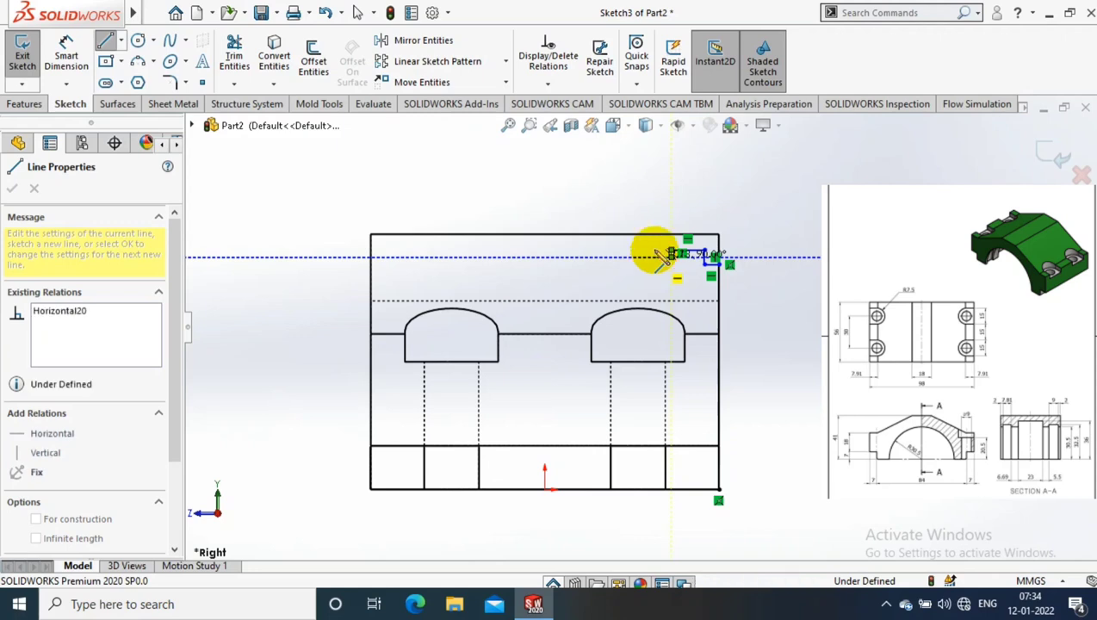
left_click(664, 255)
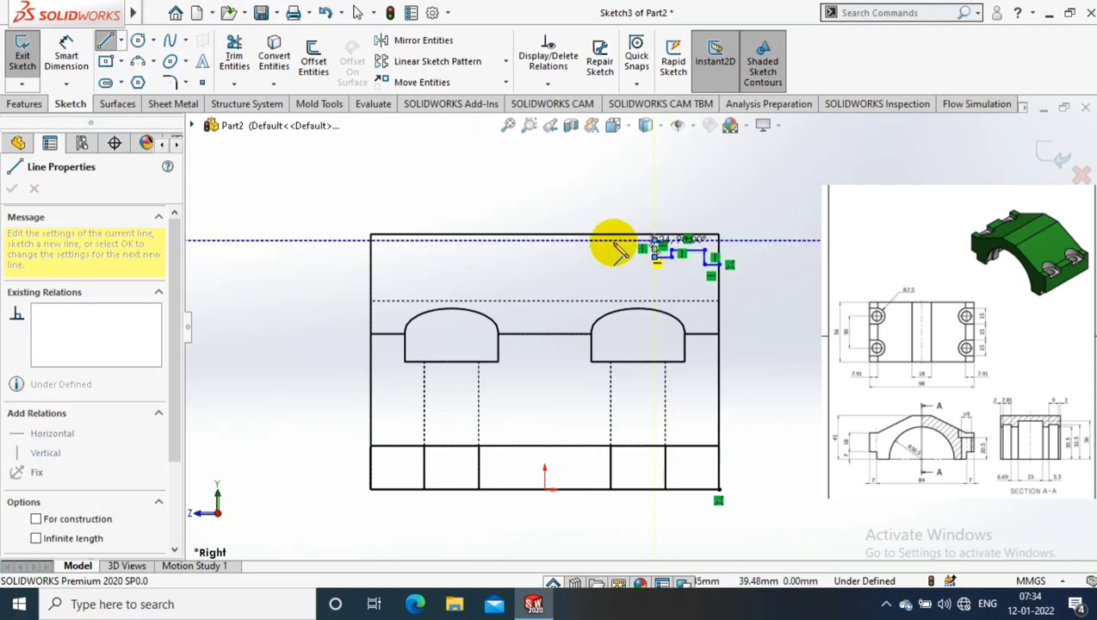
left_click(494, 242)
left_click(489, 256)
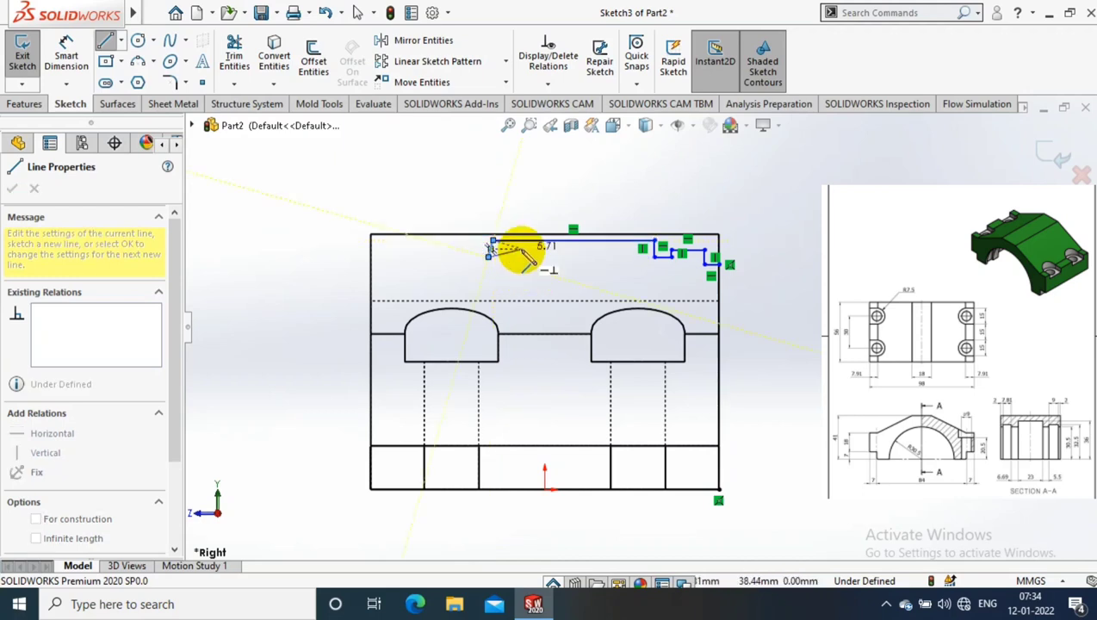
double_click(489, 256)
Continue the stepped profile left and down, closing it along the bottom edge
left_click(103, 40)
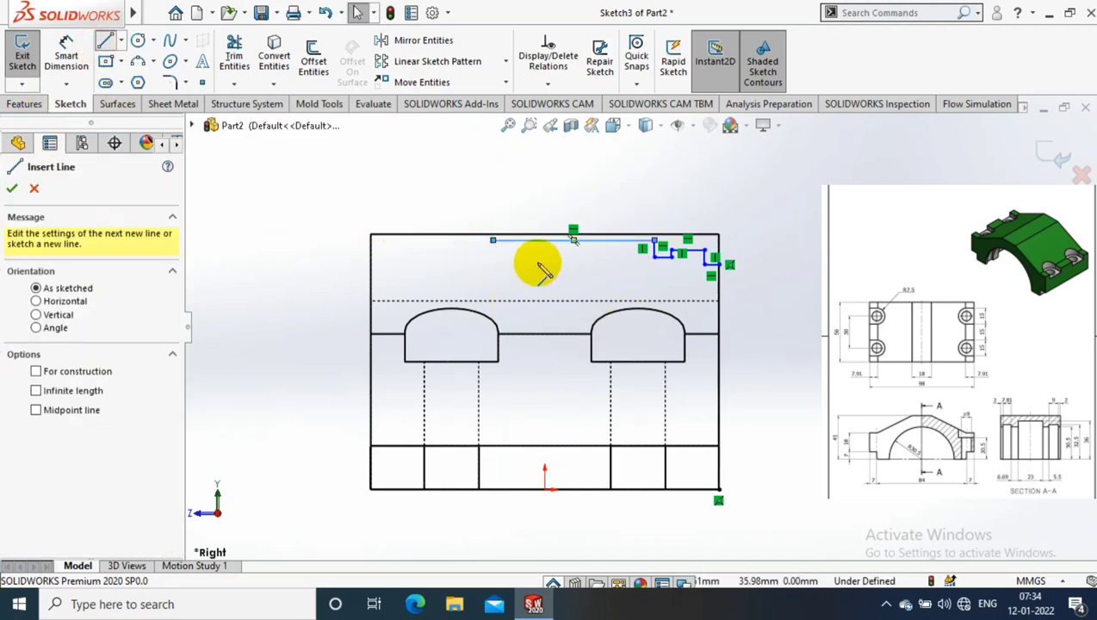
left_click(492, 242)
left_click(493, 256)
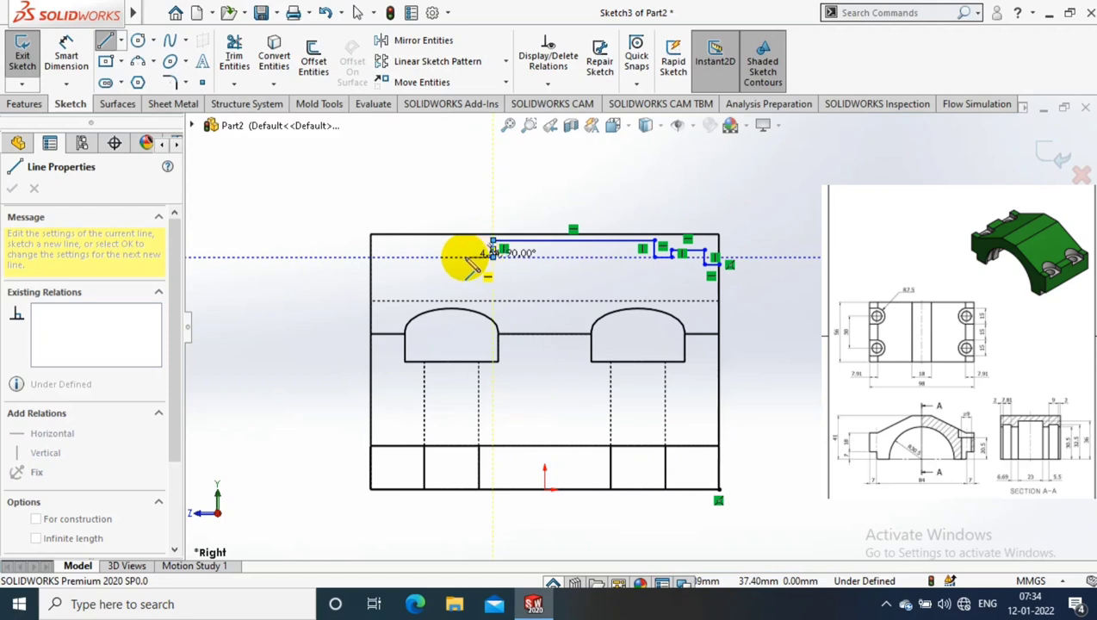
left_click(451, 250)
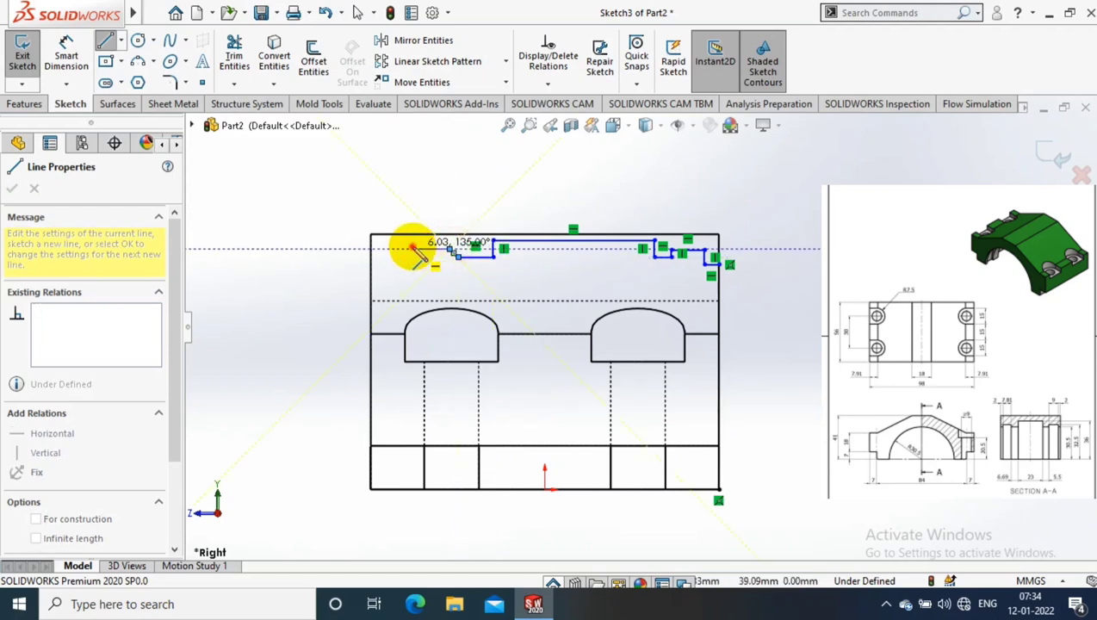
left_click(370, 256)
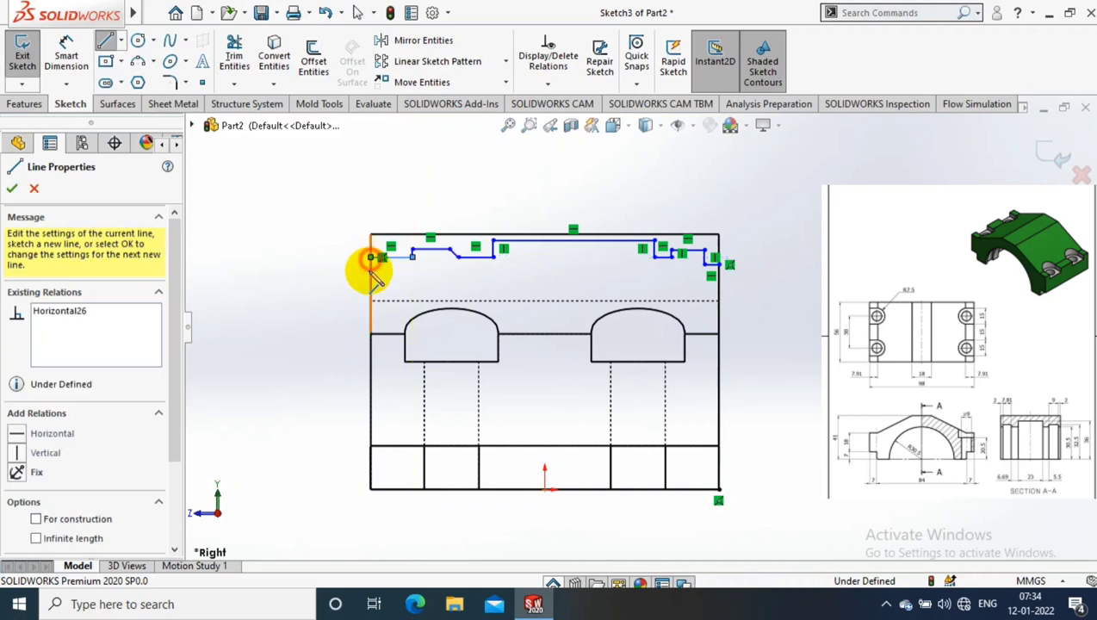
left_click(370, 489)
left_click(719, 490)
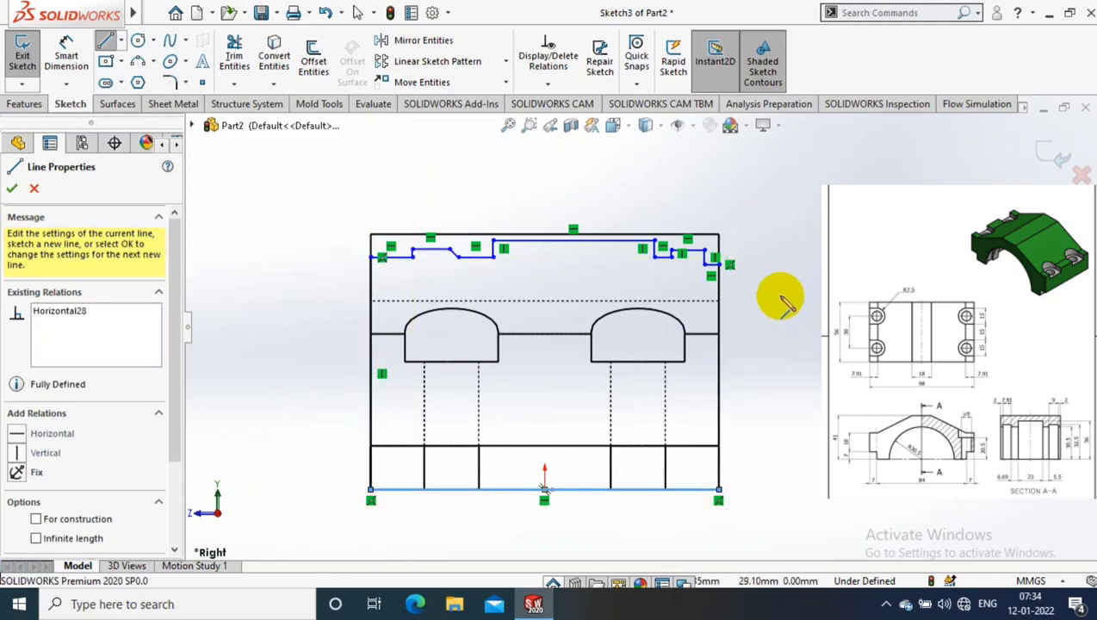
scroll(559, 249, "up", 2)
key("Escape")
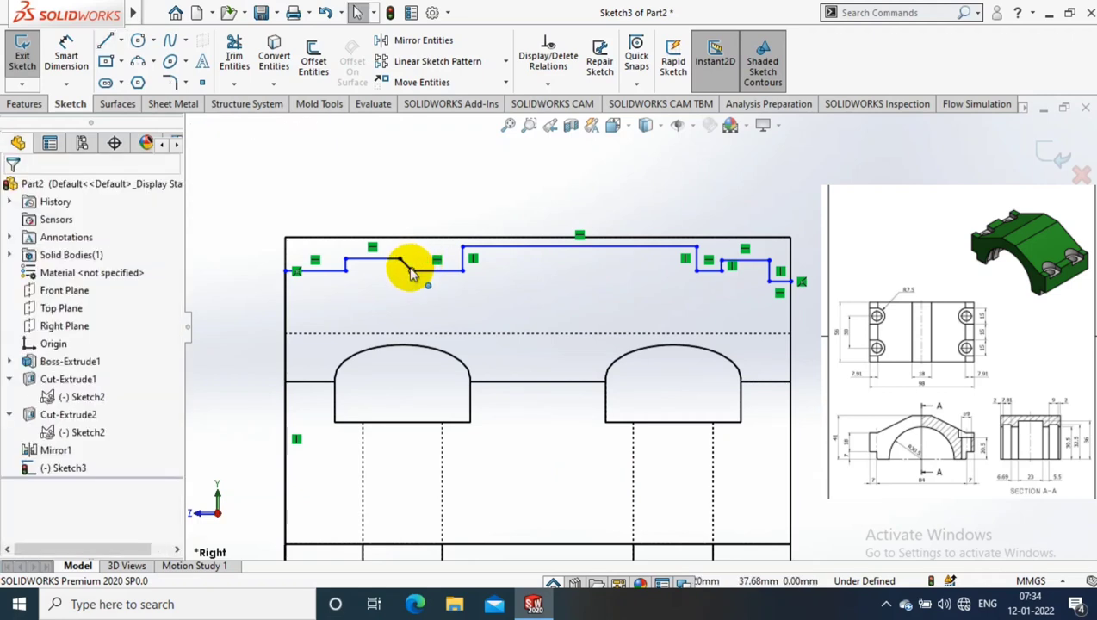
Make the slanted left line vertical
left_click(398, 274)
left_click(18, 381)
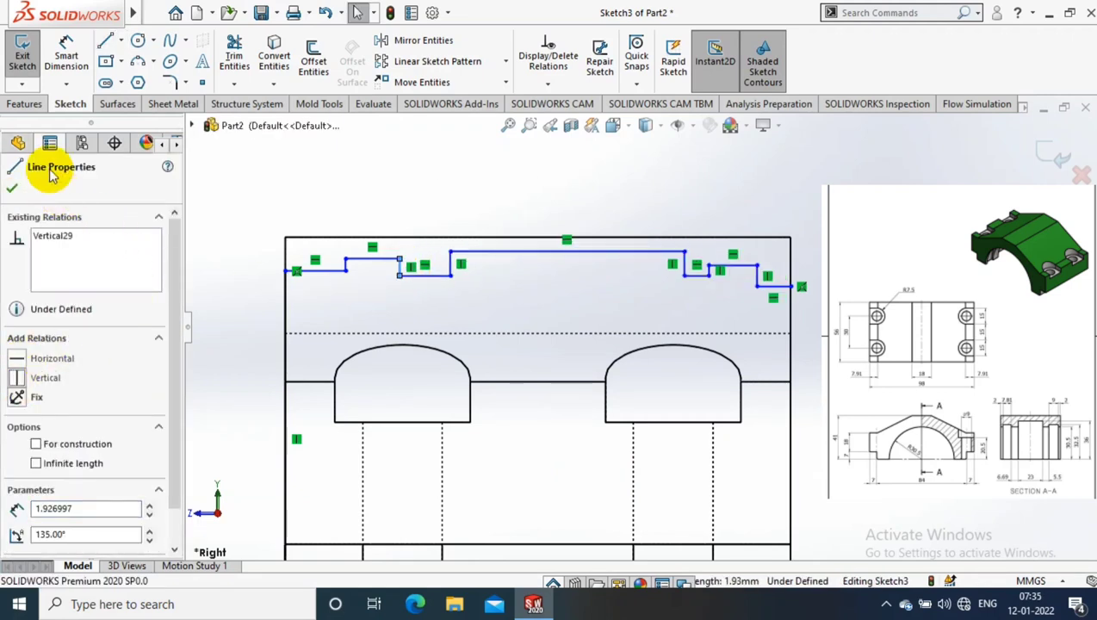
key("Escape")
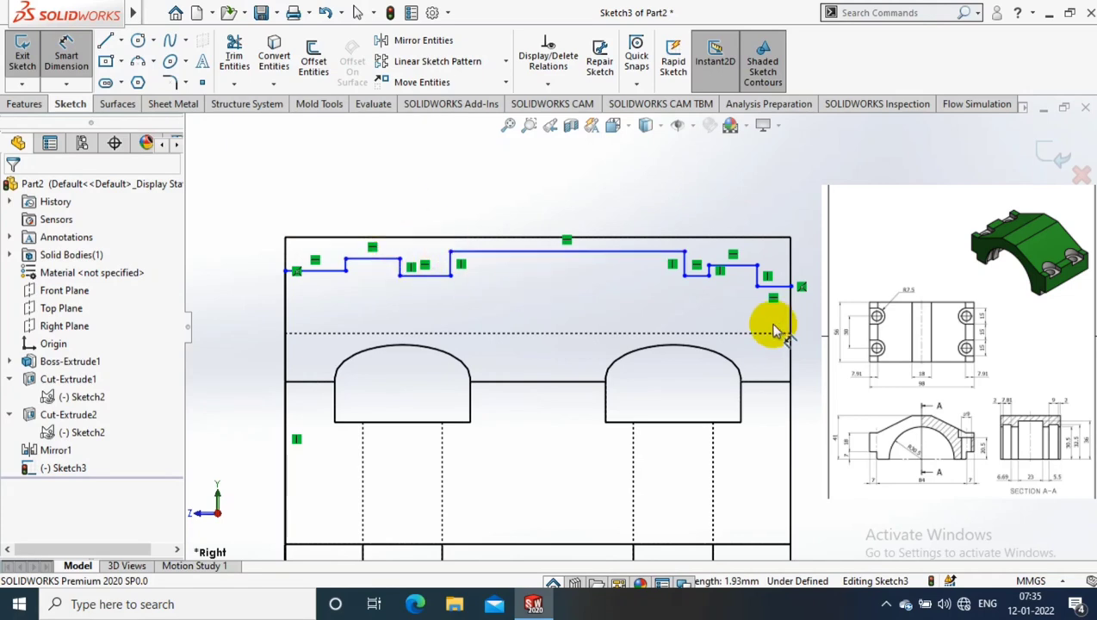
Add a height dimension from the top-right line to the bottom edge
left_click(780, 287)
scroll(777, 370, "up", 3)
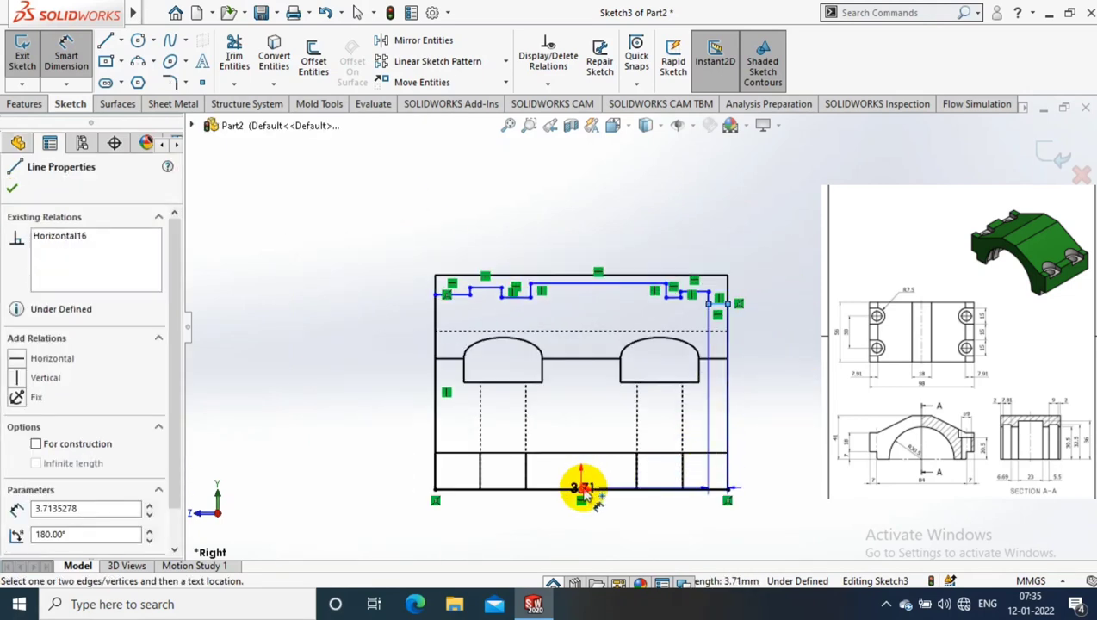
left_click(583, 489)
left_click(377, 446)
Set the step heights above the bottom edge to 30.50, 32.50 and 36 mm
type("30.5")
key("Return")
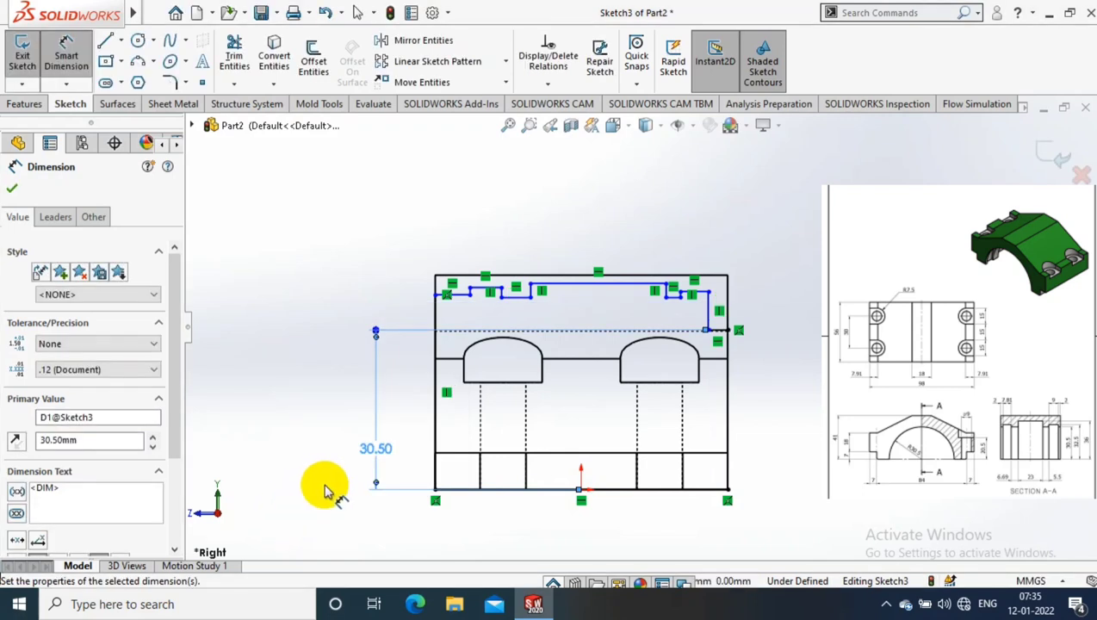
left_click(704, 297)
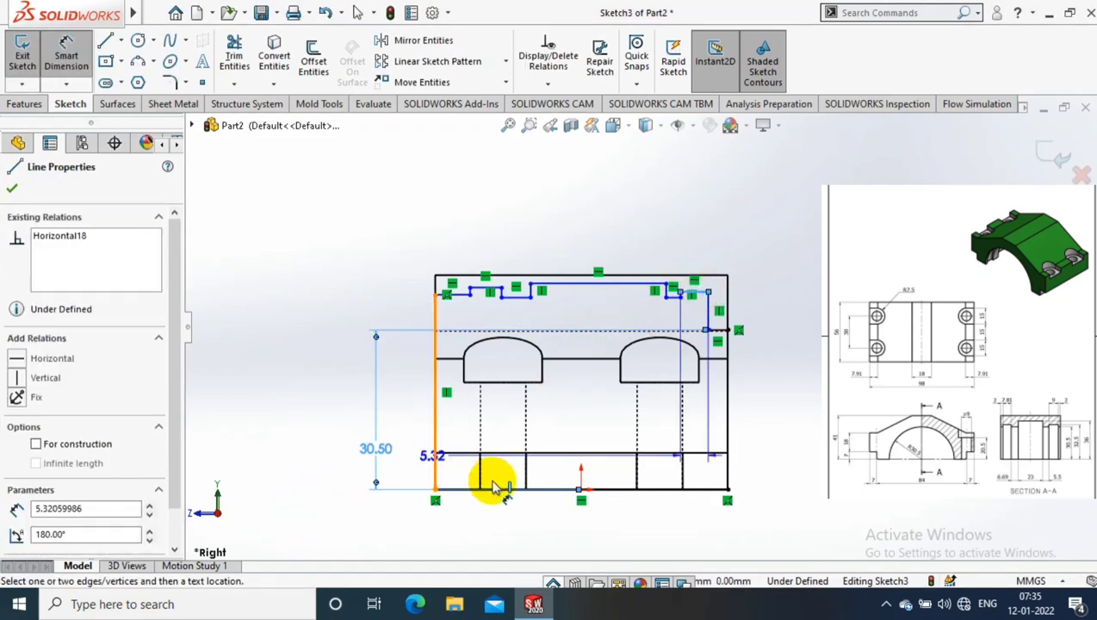
left_click(498, 490)
left_click(342, 411)
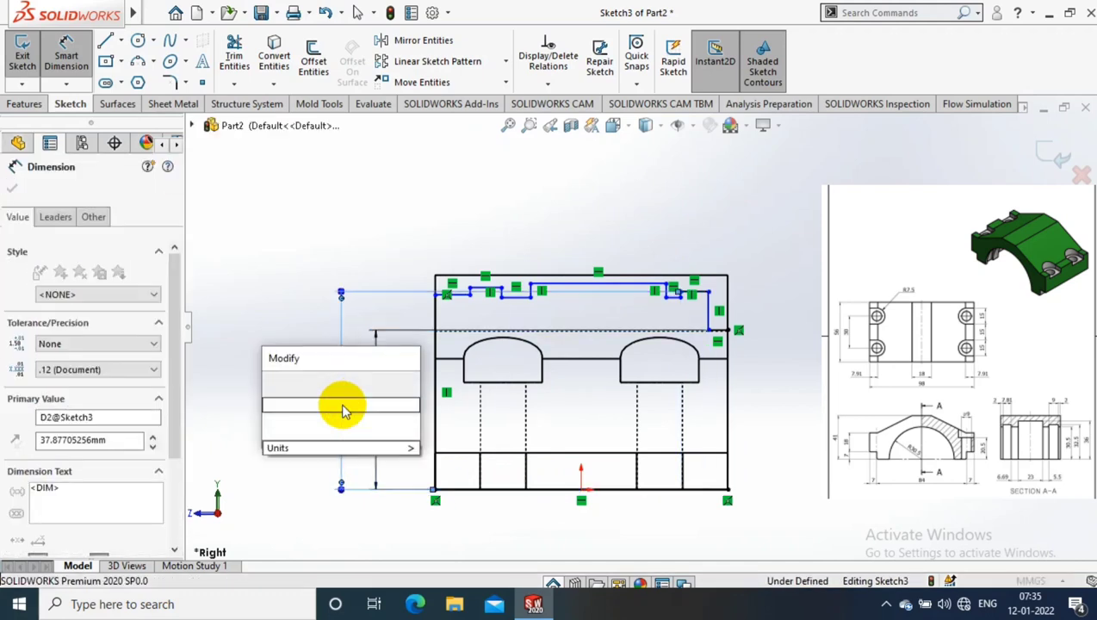
type("32.5")
key("Return")
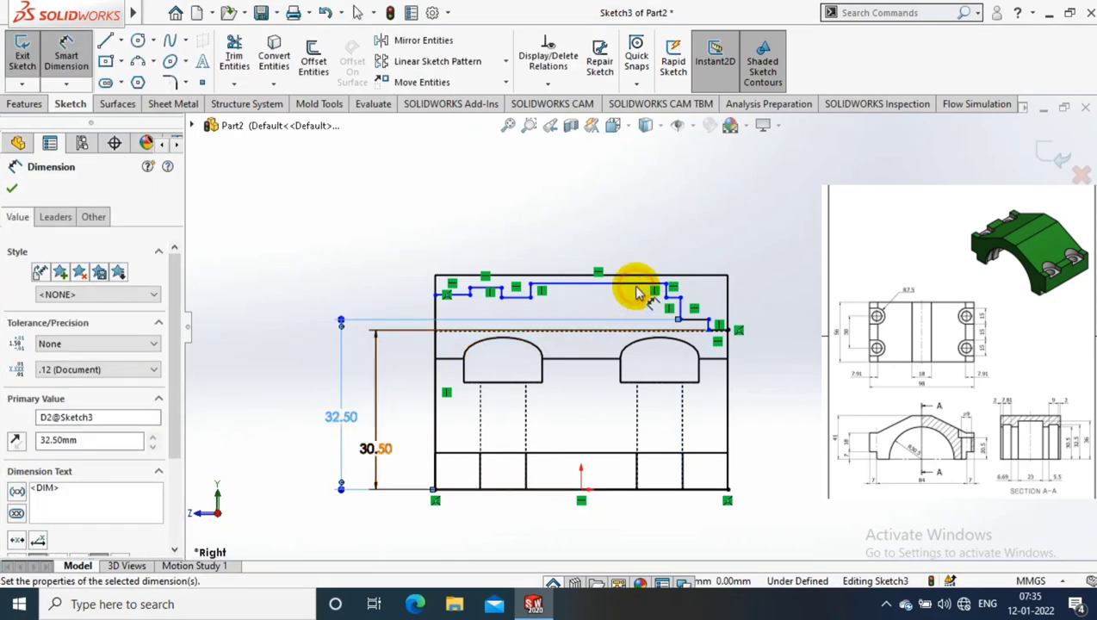
left_click(625, 287)
left_click(527, 487)
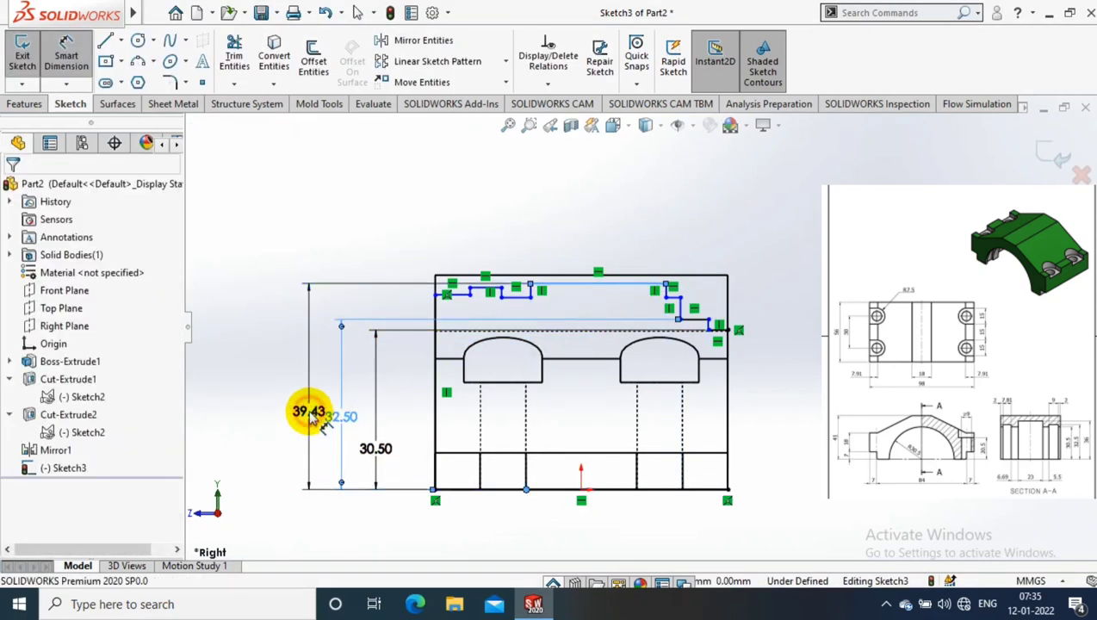
left_click(311, 416)
type("36")
key("Return")
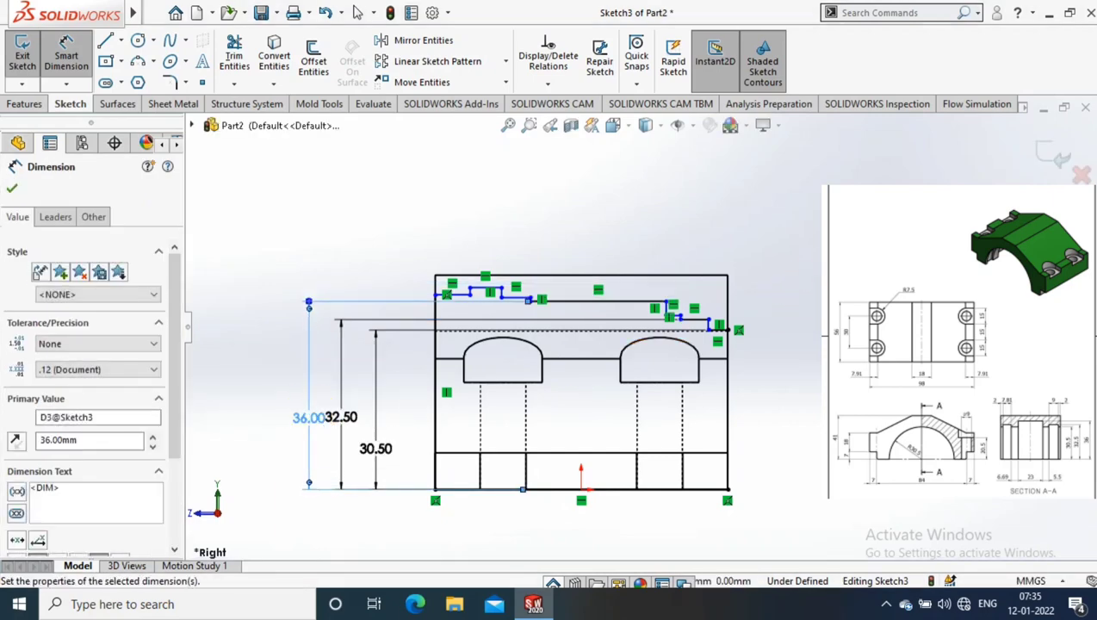
Dimension the right-hand step widths as 2, 9 and 5.50 mm
left_click(813, 269)
scroll(728, 345, "down", 3)
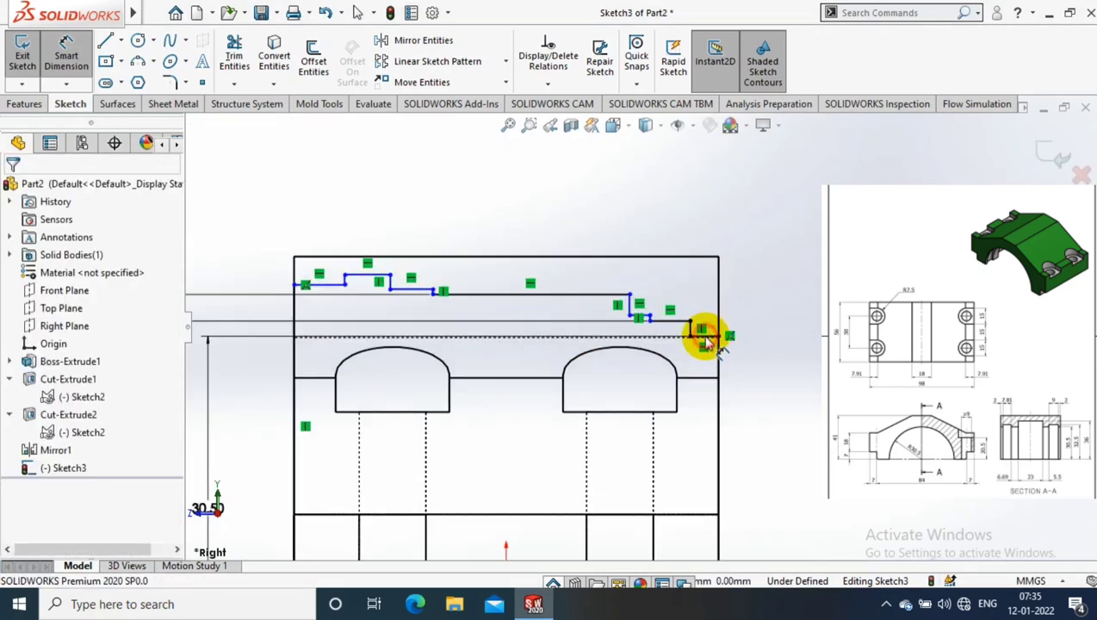
left_click(705, 338)
left_click(703, 215)
type("2.00mm")
key("Return")
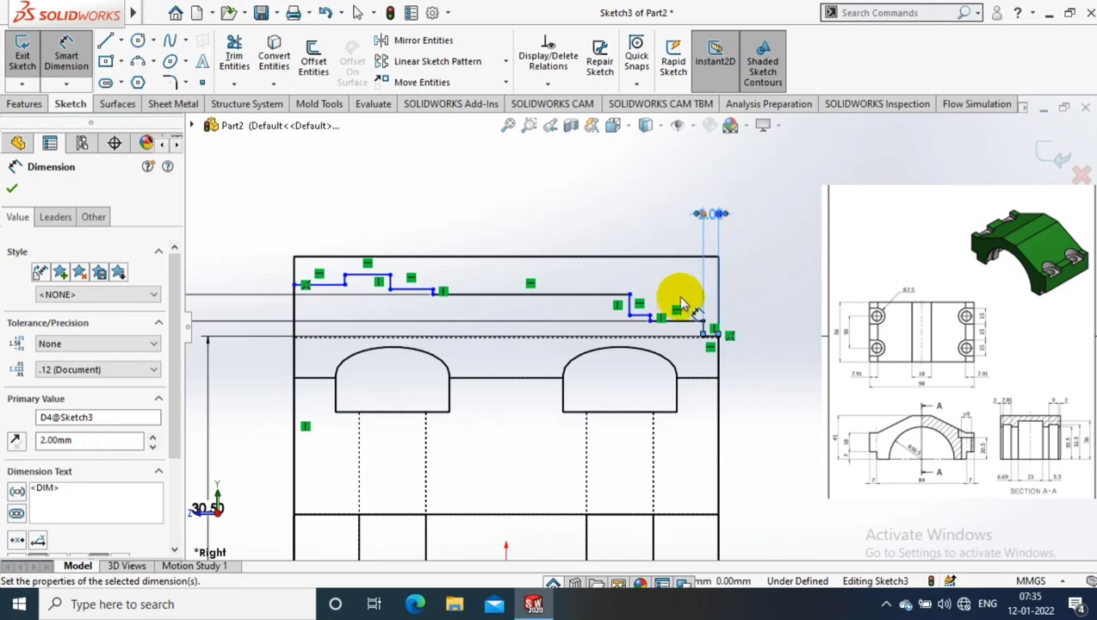
left_click(677, 308)
left_click(670, 194)
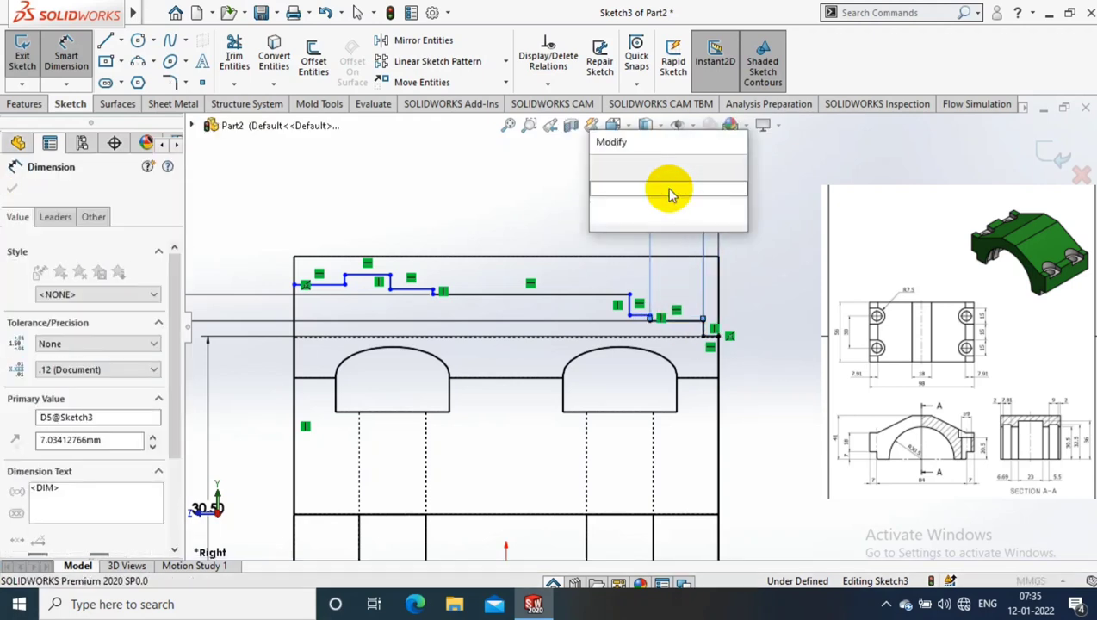
type("9")
key("Return")
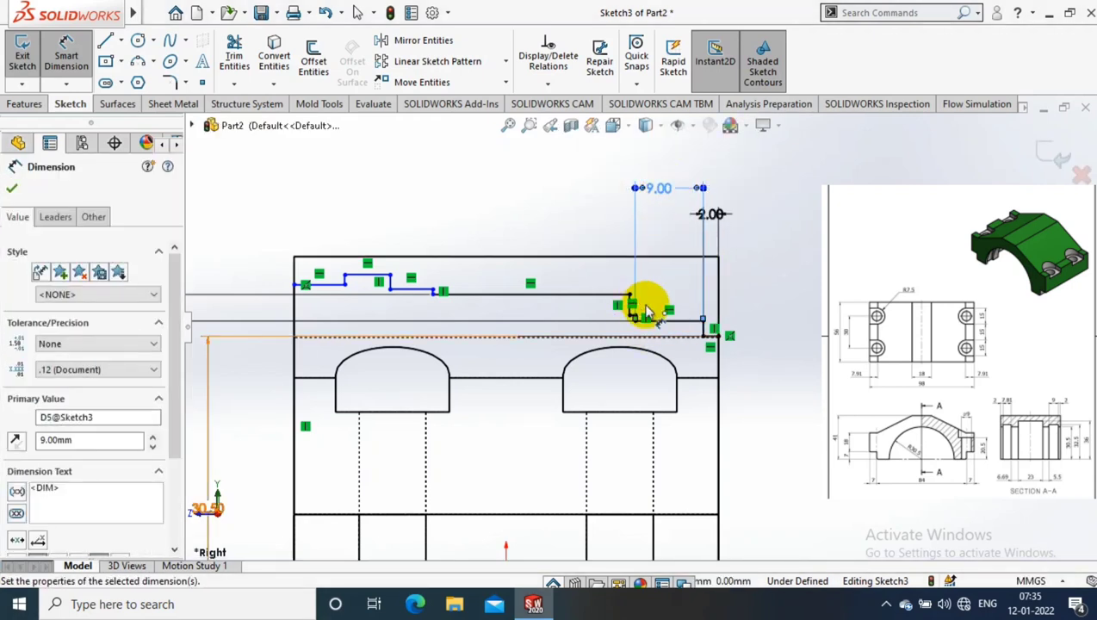
scroll(646, 322, "down", 3)
scroll(646, 320, "down", 2)
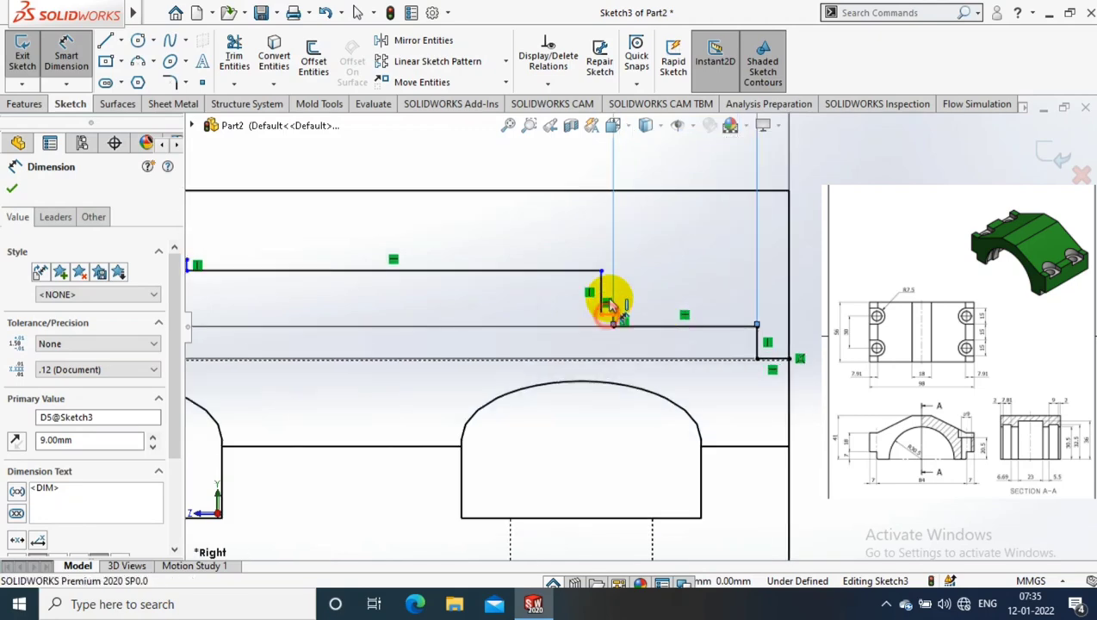
left_click(610, 305)
left_click(561, 158)
type("5.5")
key("Return")
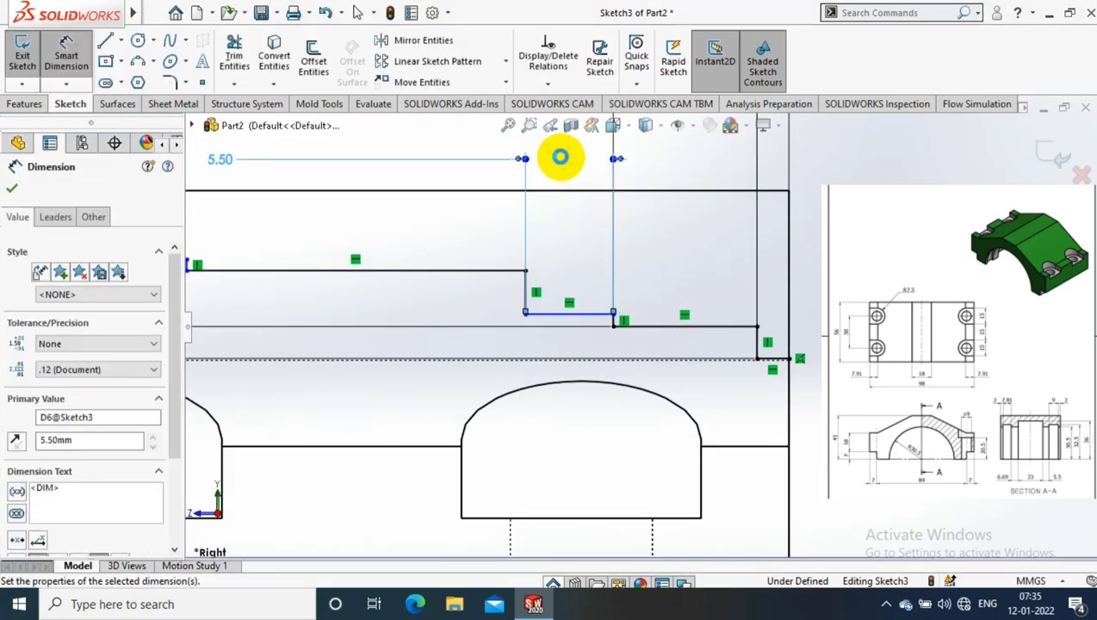
Dimension the long horizontal step line to 23.00 mm
scroll(558, 289, "up", 2)
left_click(479, 288)
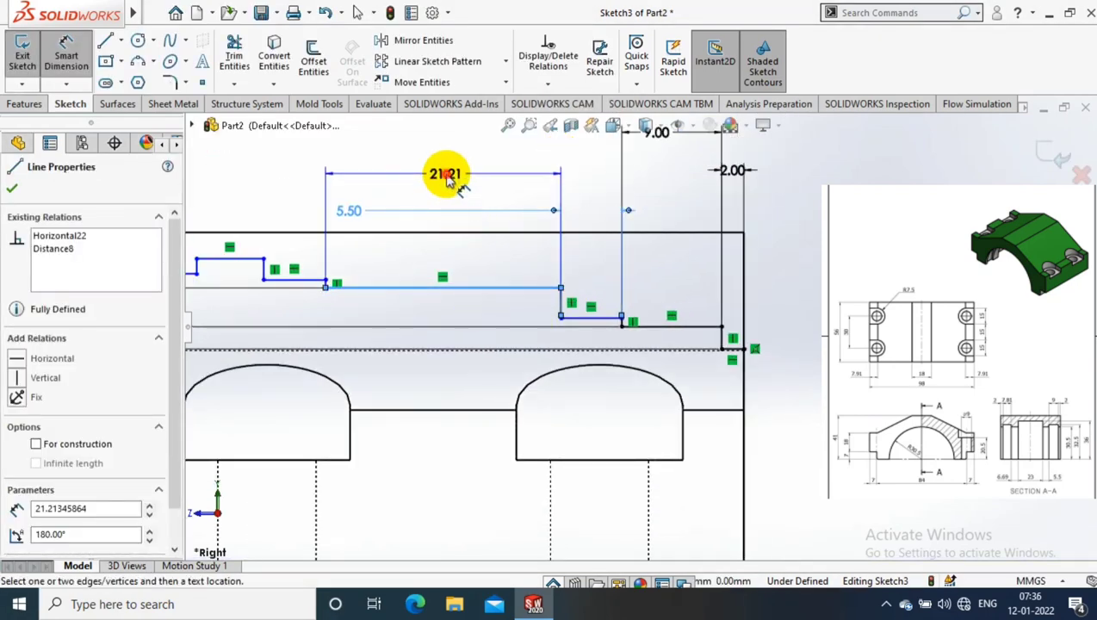
left_click(446, 176)
type("2.00mm")
key("Return")
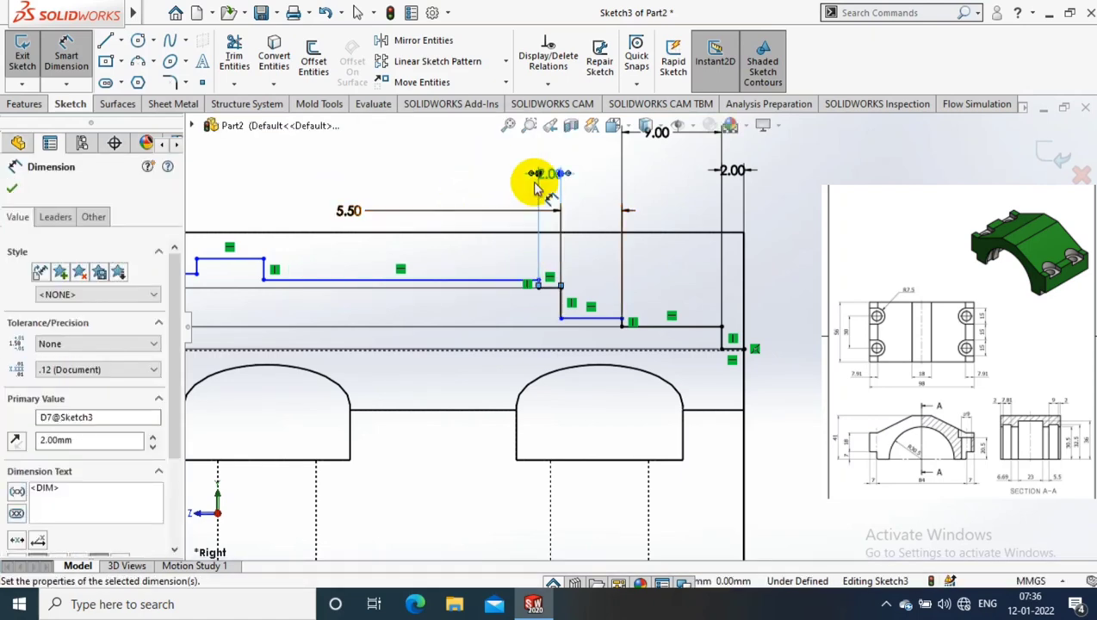
key("ctrl+z")
left_click(439, 172)
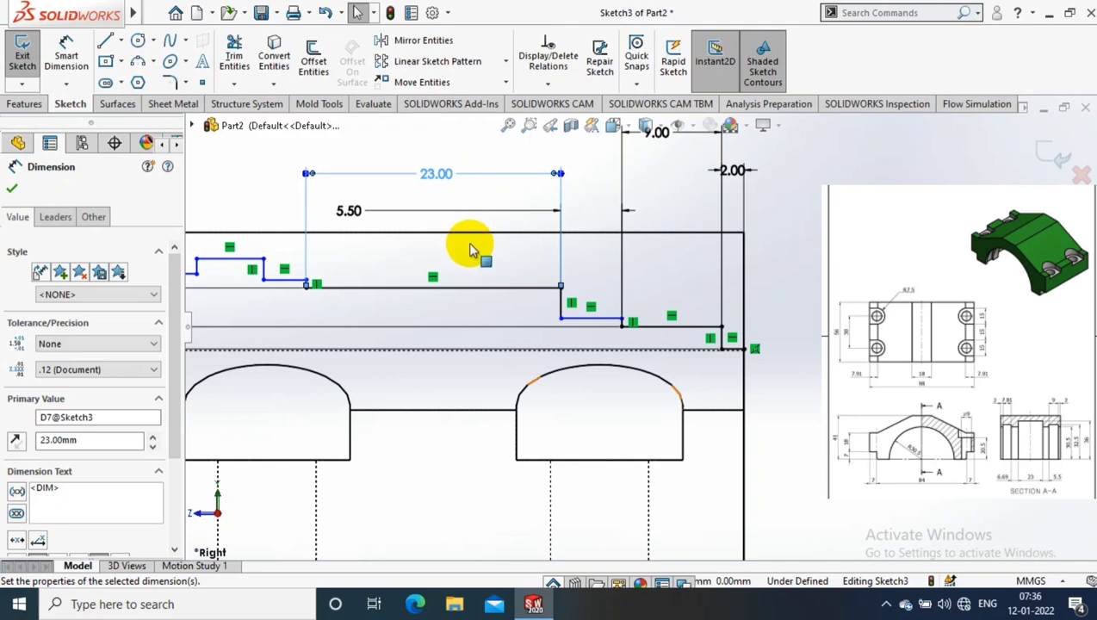
key("Escape")
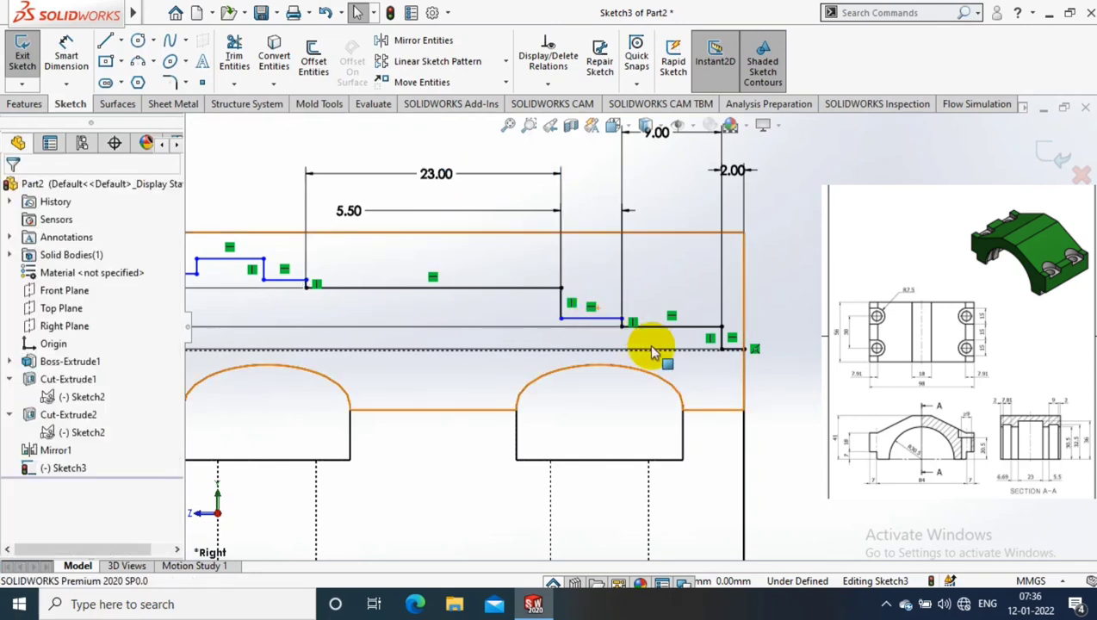
Make three pairs of the groove sketch's step and bottom lines collinear
scroll(654, 345, "up", 1)
scroll(775, 351, "up", 1)
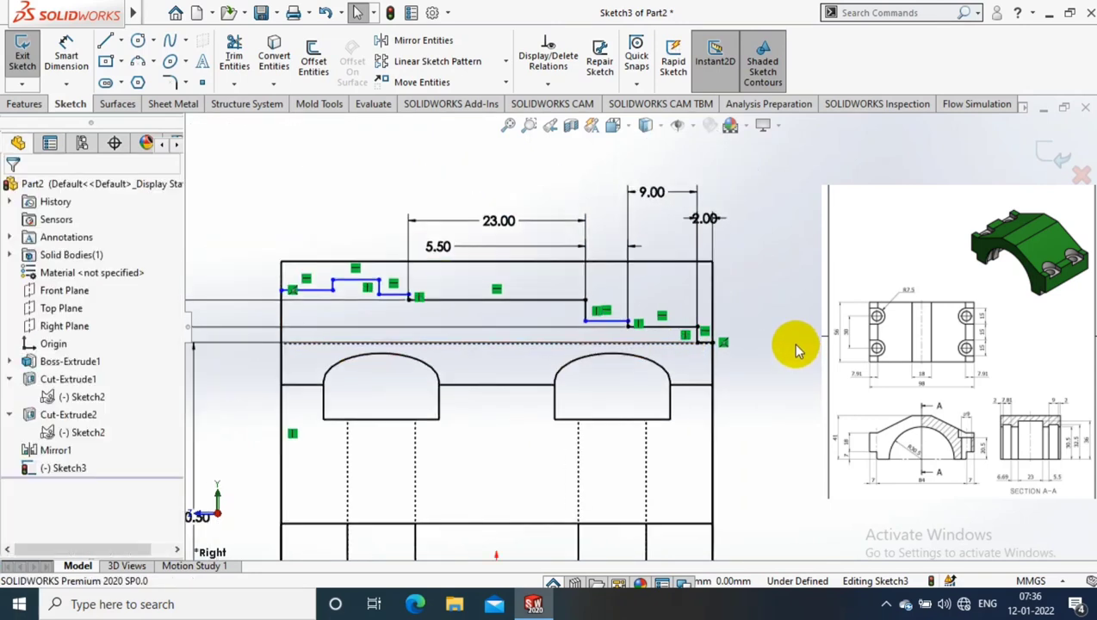
scroll(754, 330, "down", 2)
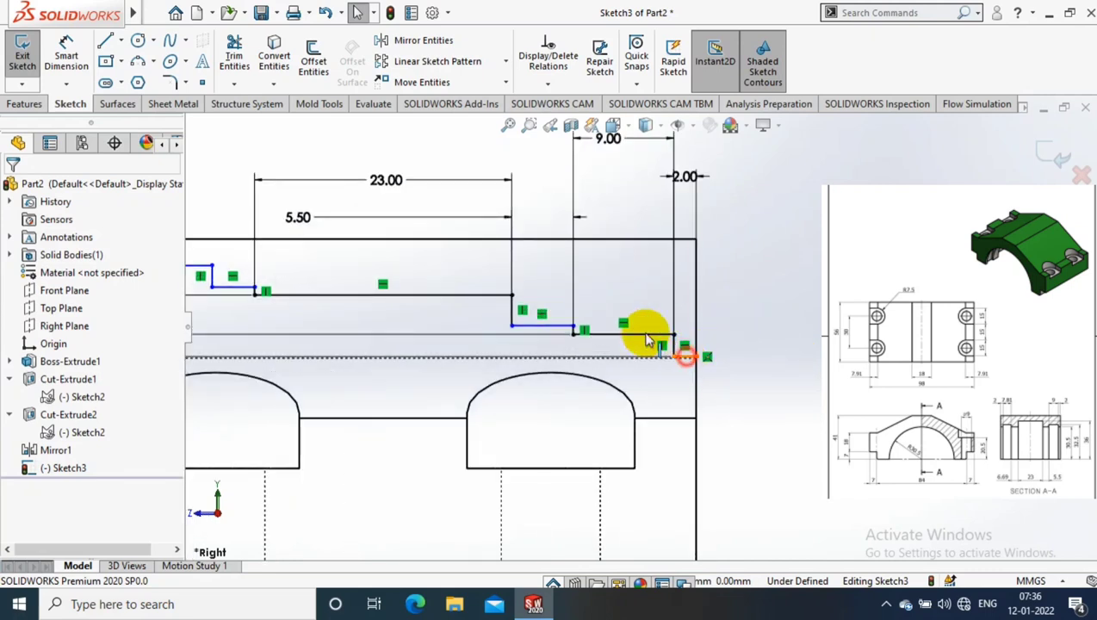
left_click(685, 356)
left_click(544, 326, "ctrl")
left_click(16, 487)
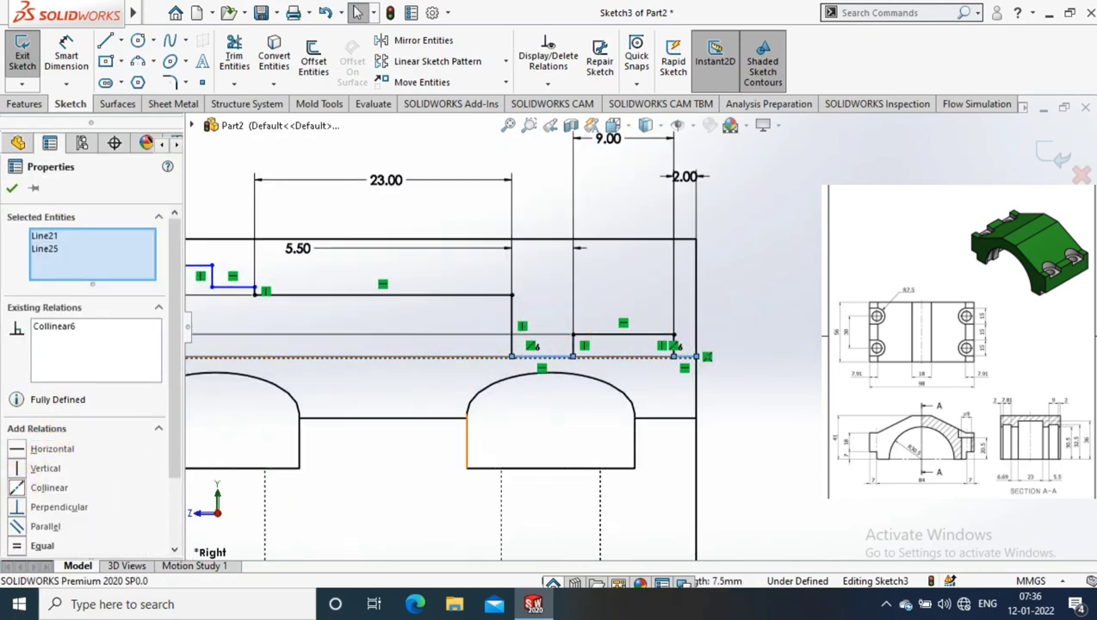
scroll(679, 344, "up", 2)
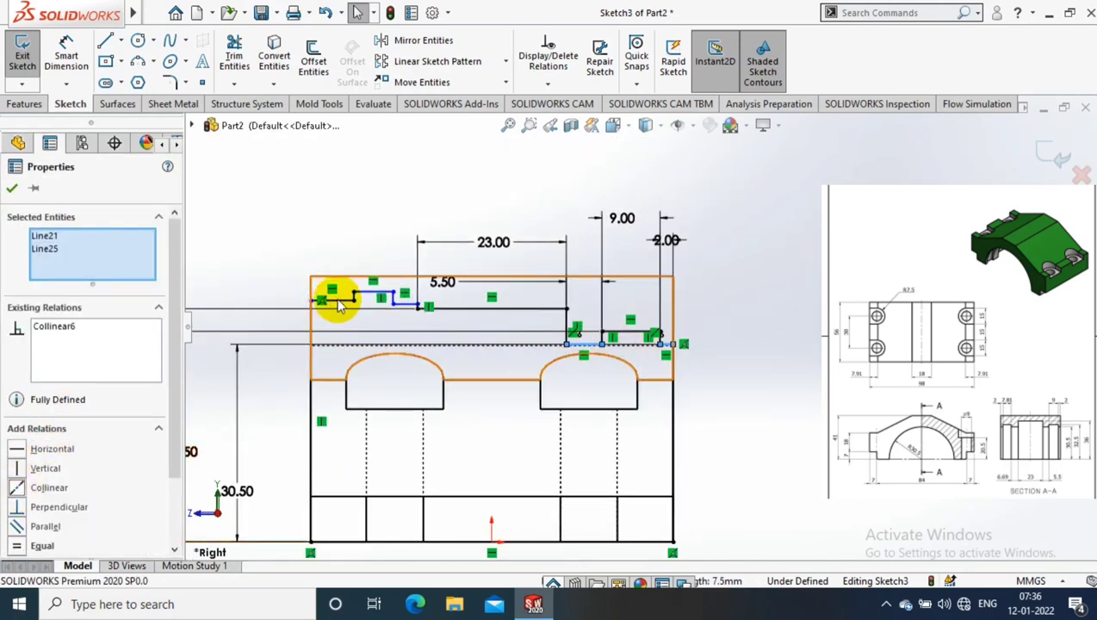
key("Escape")
scroll(607, 353, "down", 2)
left_click(552, 343)
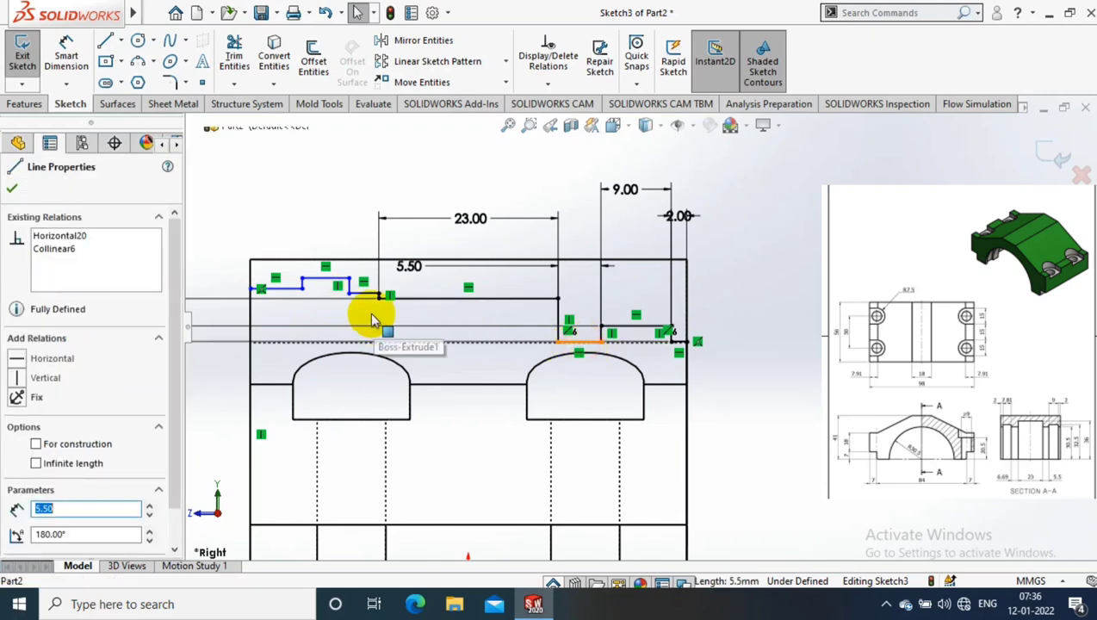
left_click(366, 301, "ctrl")
left_click(16, 487)
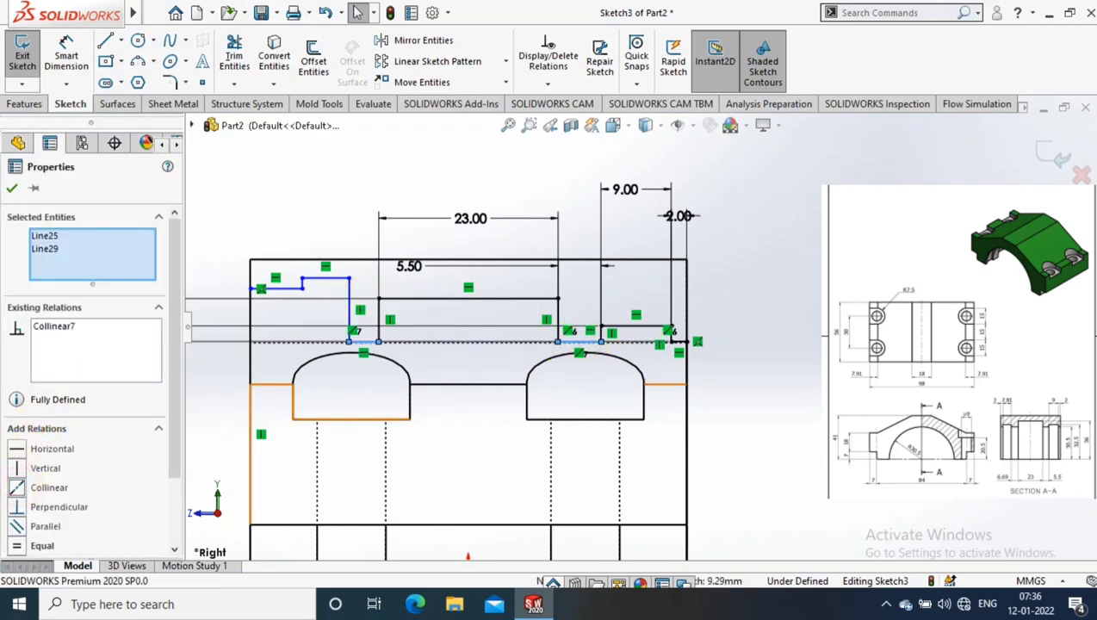
left_click(635, 328)
left_click(327, 278, "ctrl")
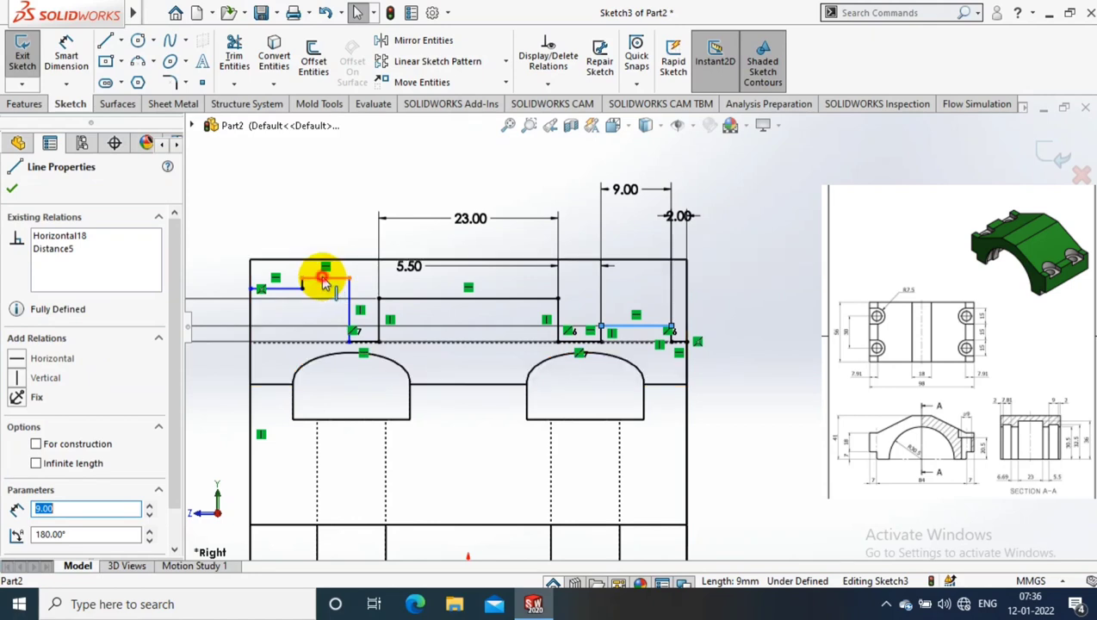
left_click(16, 487)
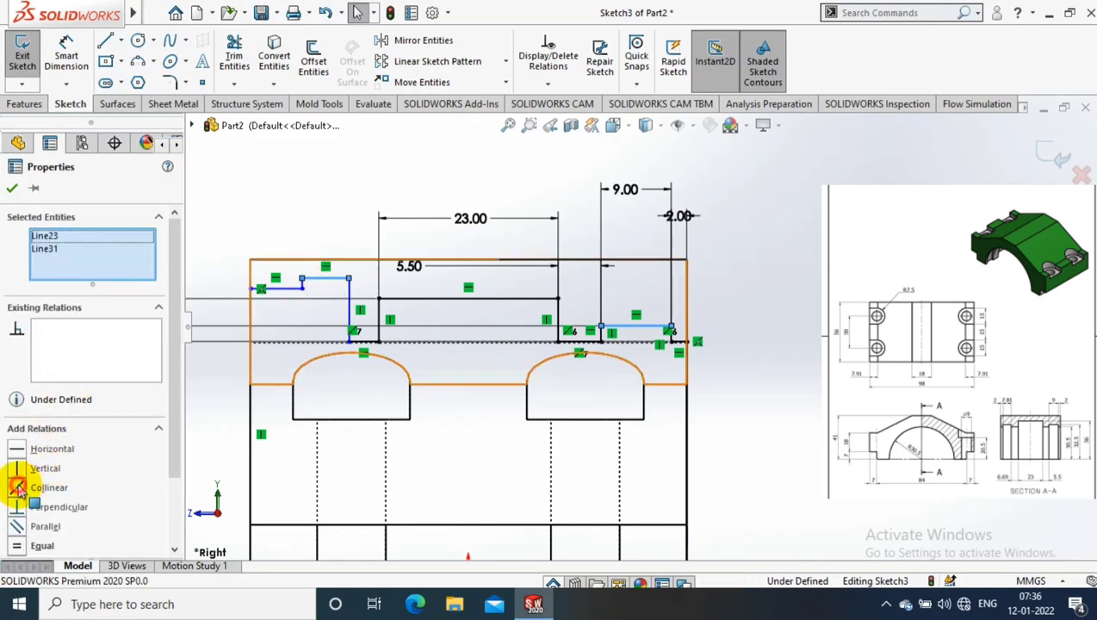
left_click(779, 324)
Make the left bottom line collinear with the dotted base line
left_click(668, 333)
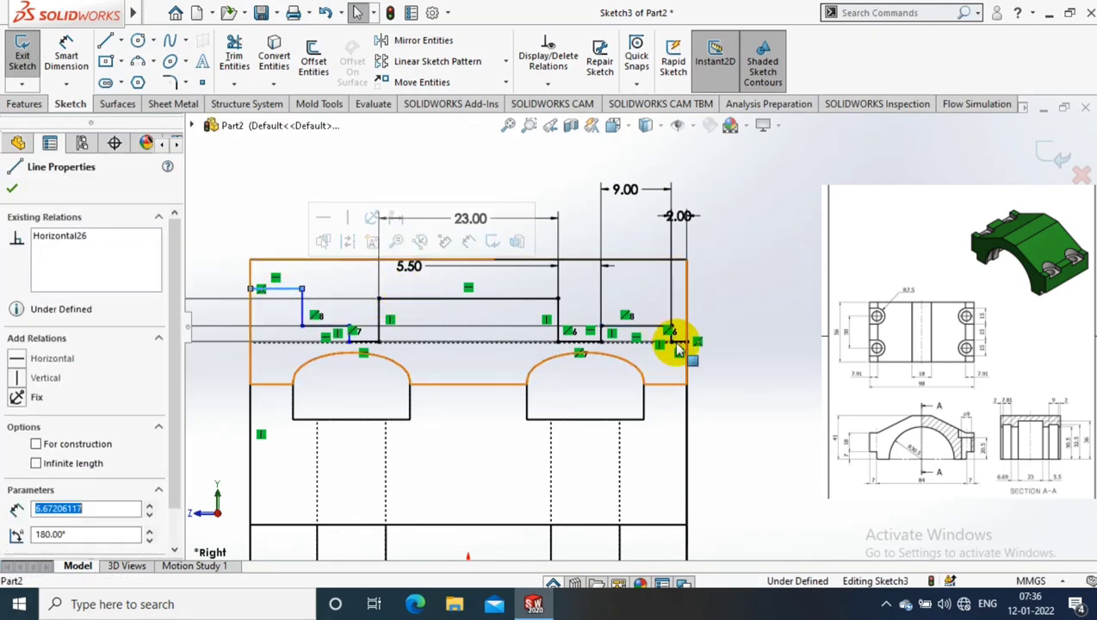
left_click(682, 341)
left_click(379, 319, "ctrl")
left_click(15, 487)
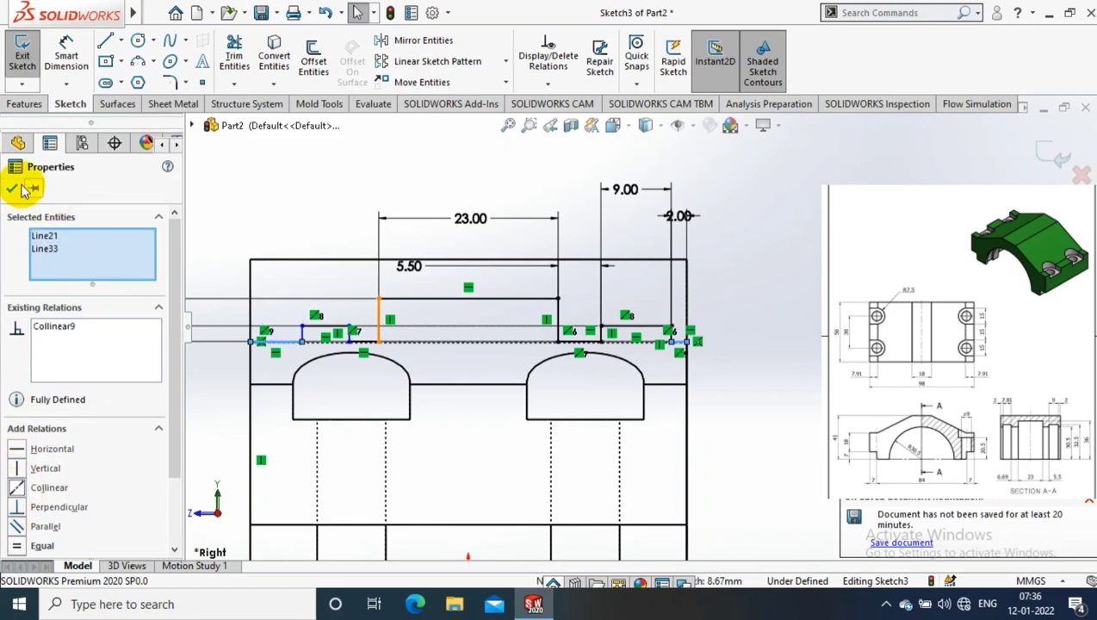
left_click(12, 188)
Dimension the left end step 2.00 and the left step 9.00 mm
left_click(66, 56)
left_click(284, 342)
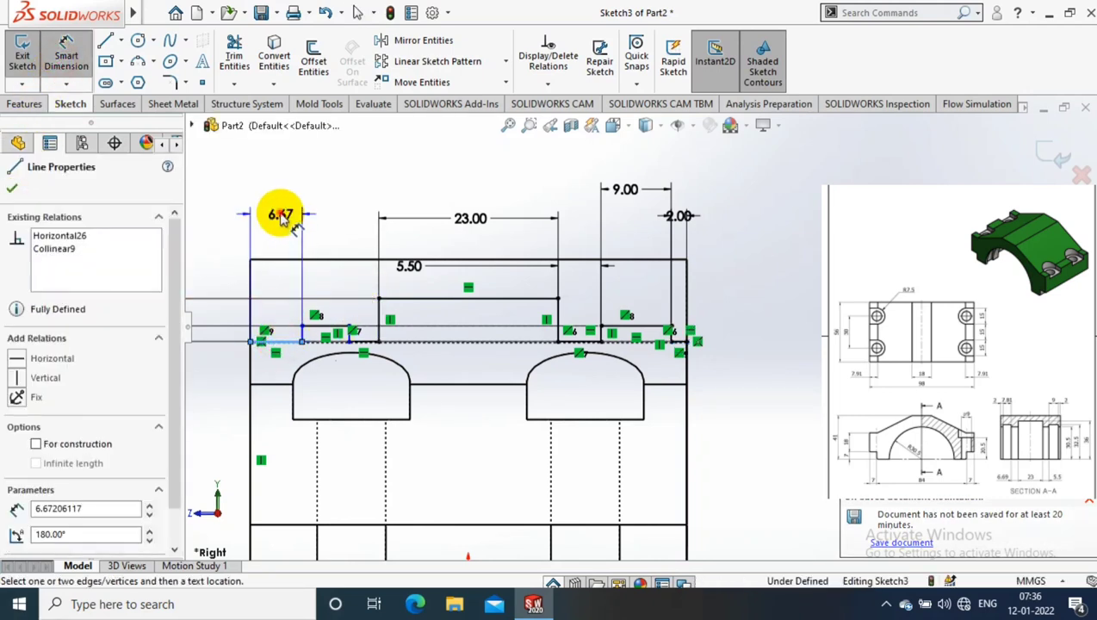
left_click(282, 215)
left_click(336, 335)
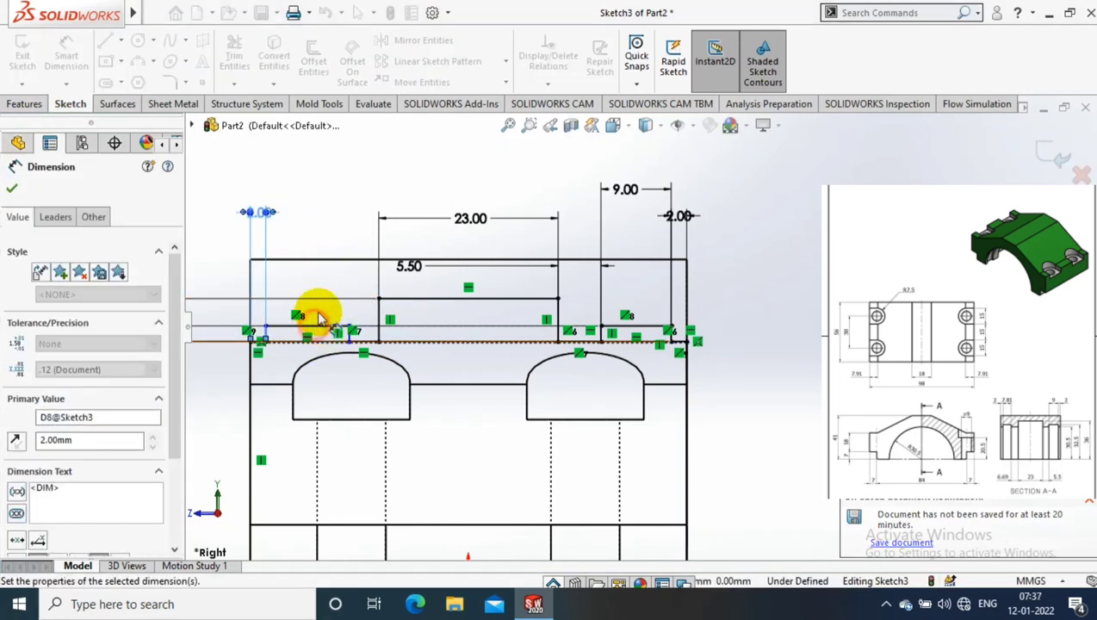
left_click(320, 188)
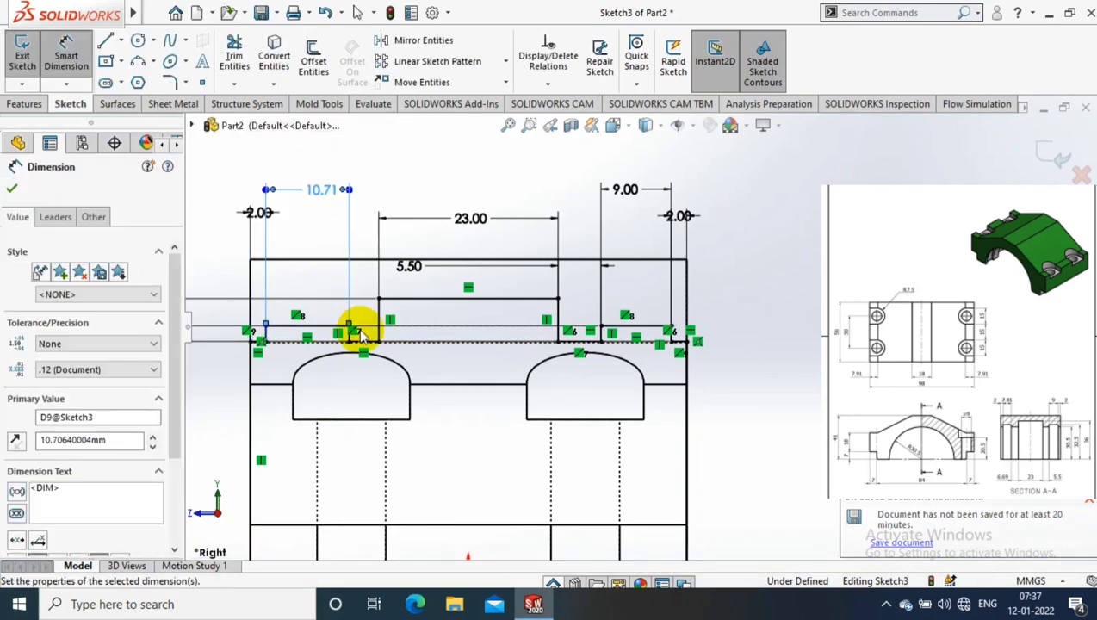
type("9")
key("Return")
left_click(799, 291)
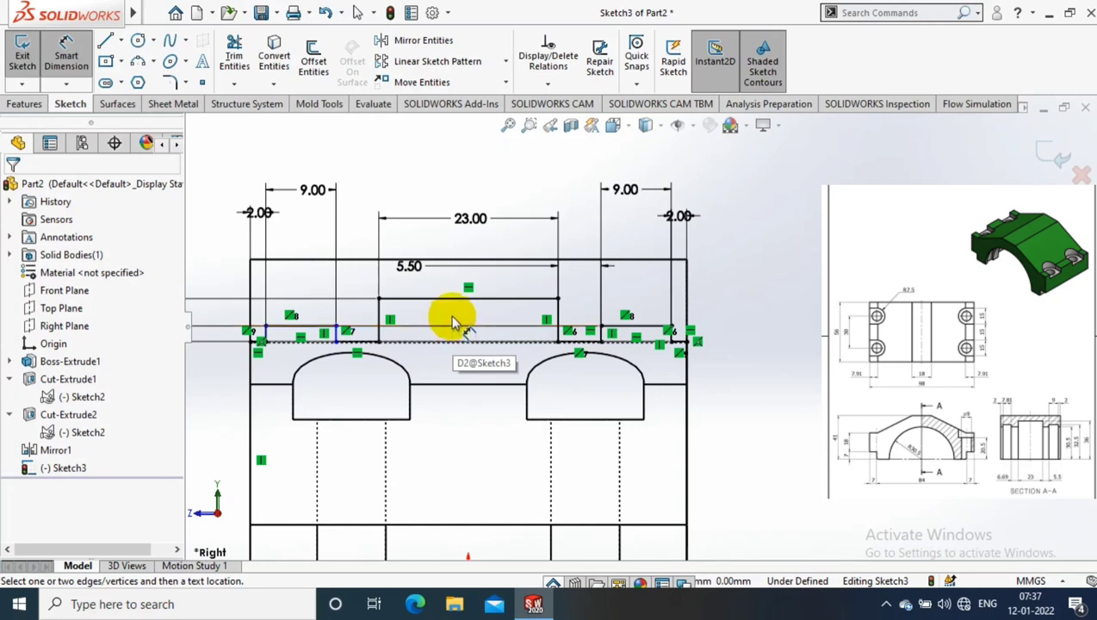
left_click(377, 344)
Exit Sketch3 and revolve-cut it 360° about its bottom line, creating Cut-Revolve1
key("Escape")
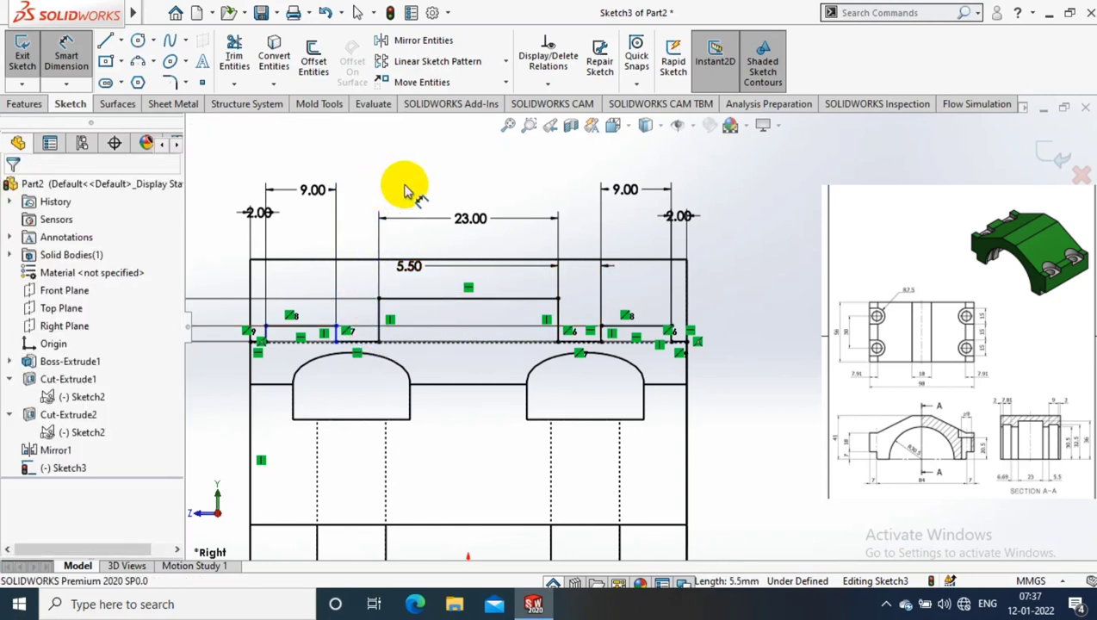
scroll(396, 183, "up", 3)
mouse_move(514, 408)
middle_mouse_down()
mouse_move(578, 508)
mouse_move(587, 549)
middle_mouse_up()
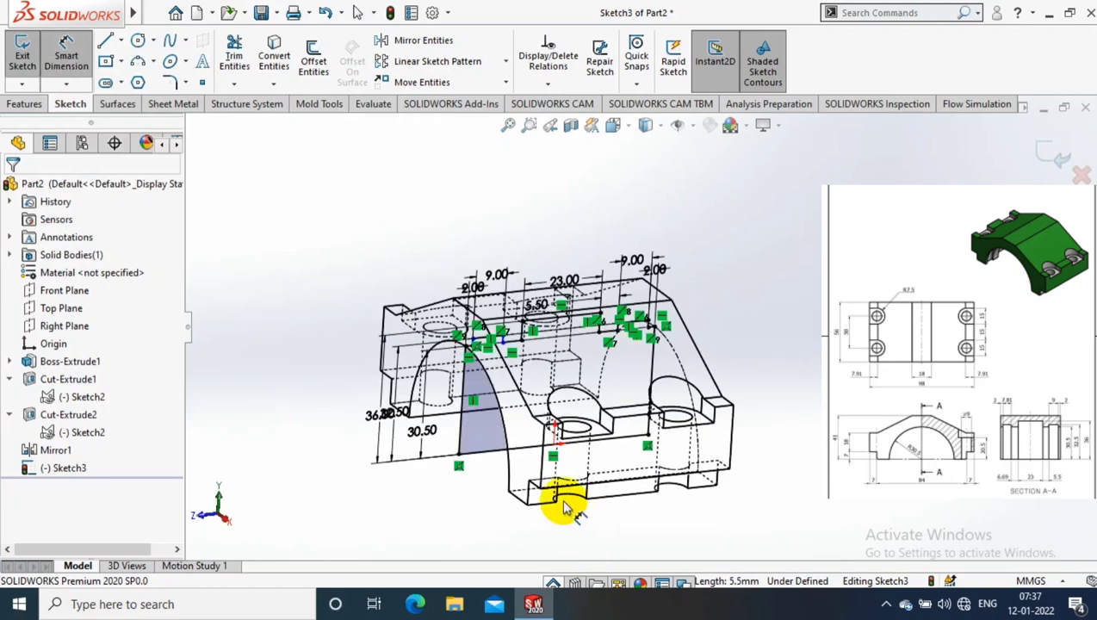
scroll(470, 479, "down", 3)
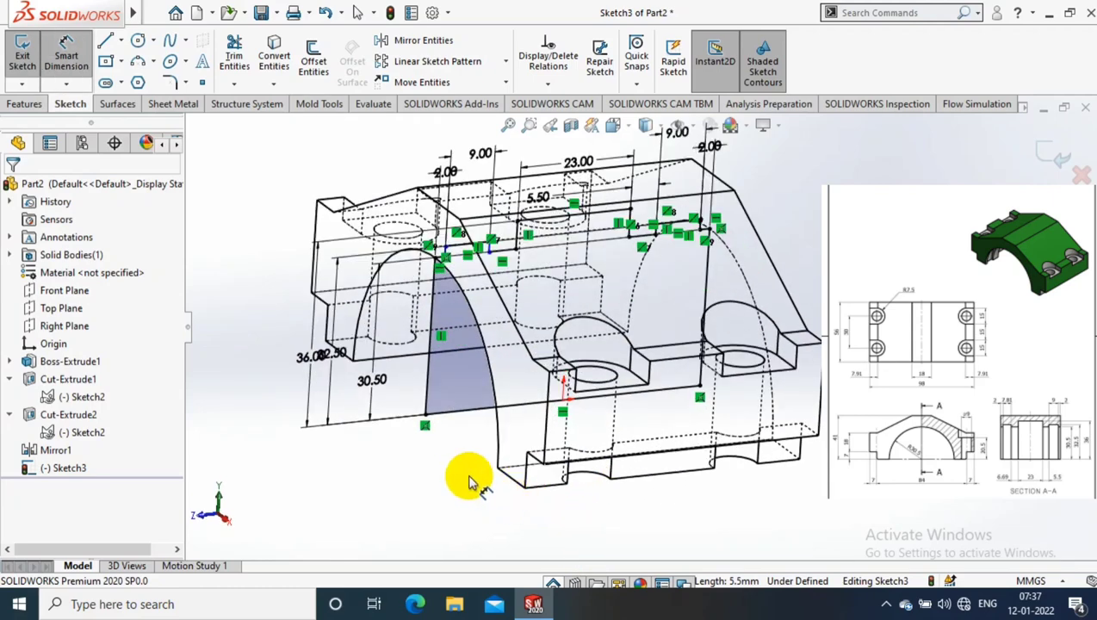
left_click(23, 60)
left_click(24, 103)
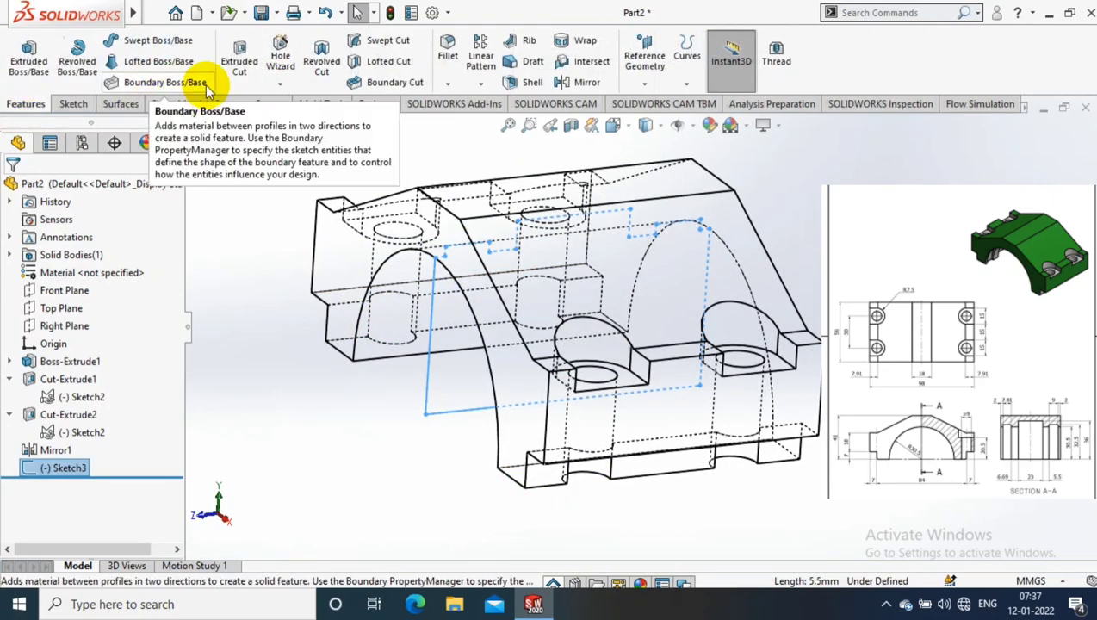
left_click(322, 59)
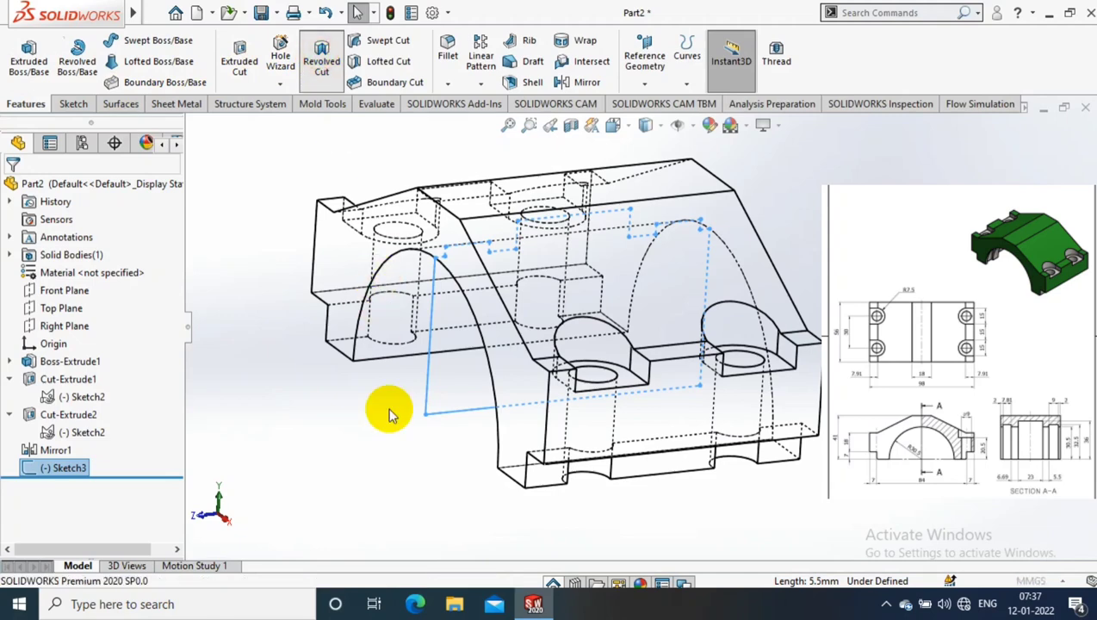
left_click(460, 416)
left_click(12, 188)
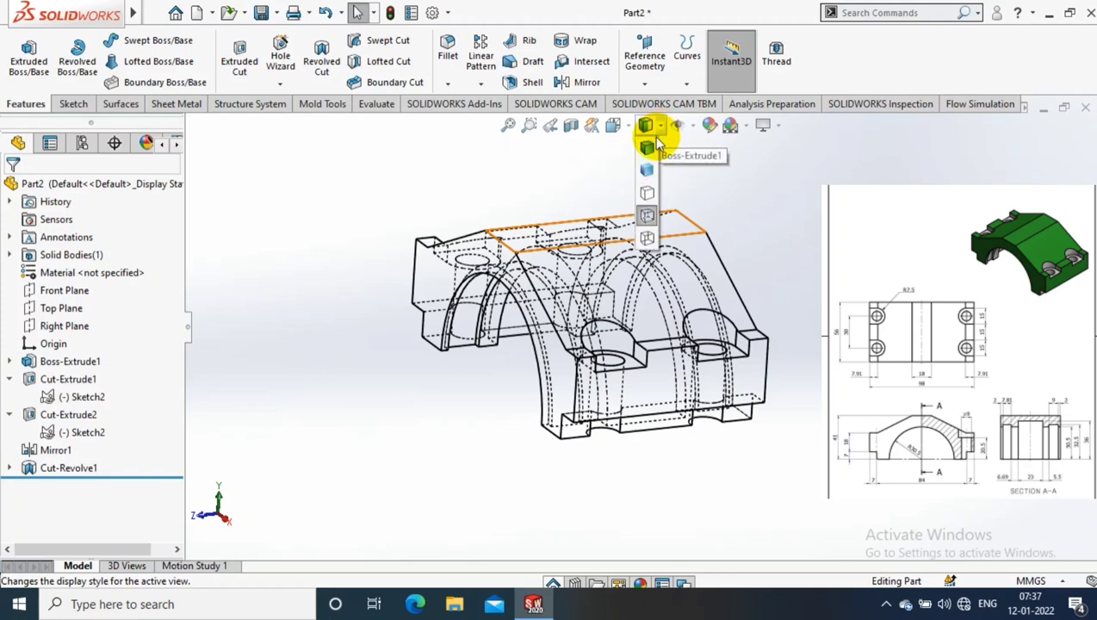
Switch the display style to Shaded With Edges and inspect the groove
left_click(647, 148)
mouse_move(798, 319)
middle_mouse_down()
mouse_move(680, 421)
mouse_move(791, 377)
mouse_move(811, 176)
mouse_move(774, 426)
mouse_move(755, 340)
middle_mouse_up()
scroll(681, 360, "down", 2)
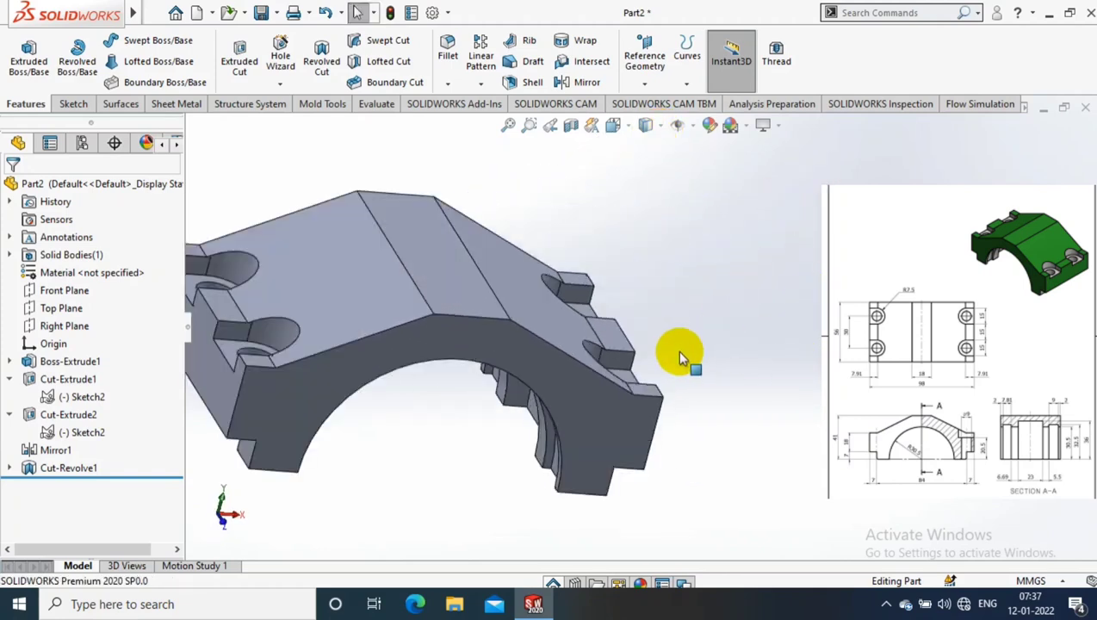
scroll(680, 360, "up", 3)
Set the whole body's appearance to green
right_click(625, 393)
mouse_move(764, 150)
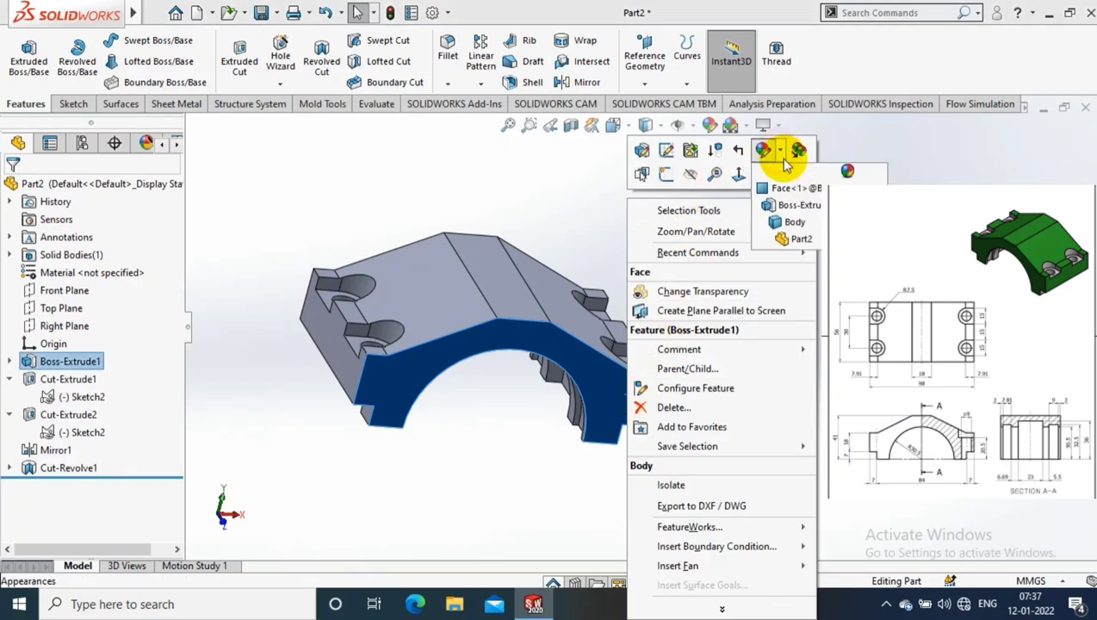
left_click(788, 224)
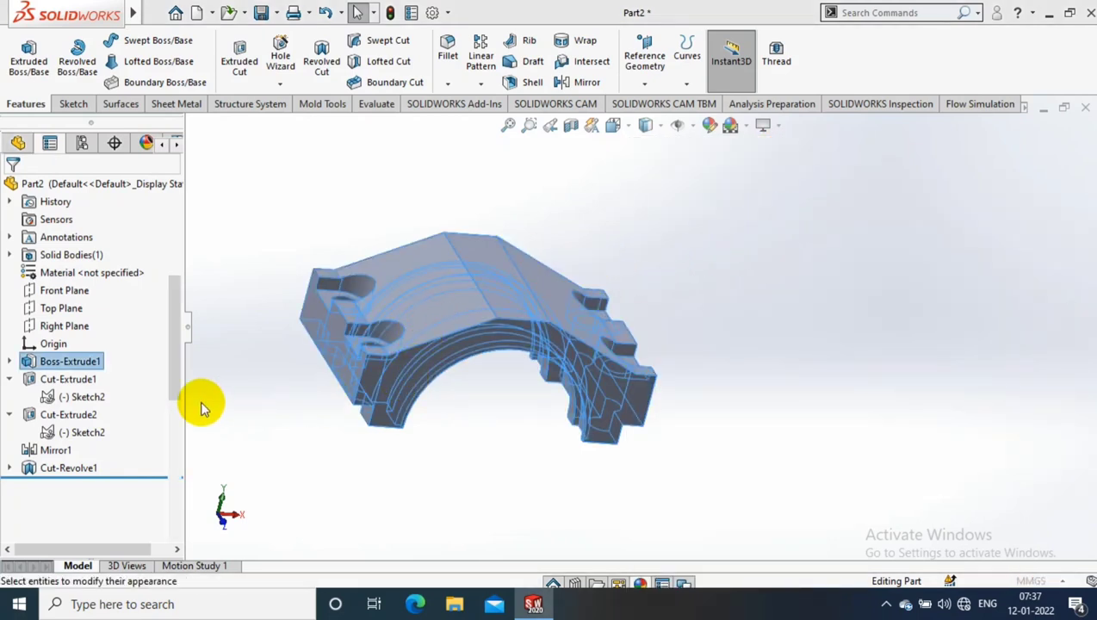
left_click(84, 513)
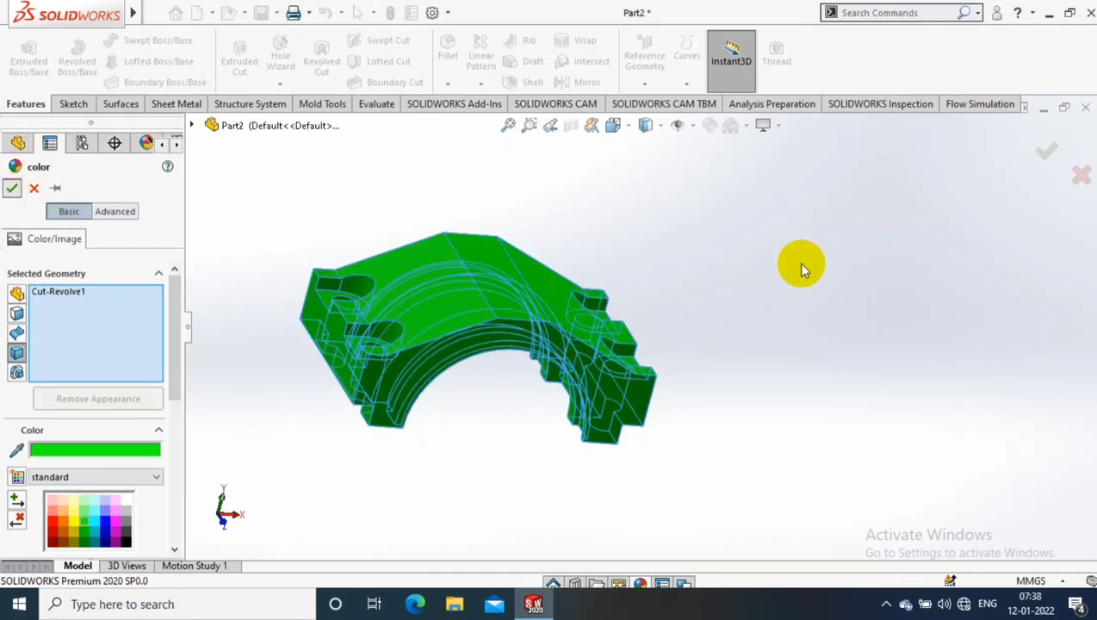
key("Return")
mouse_move(795, 276)
middle_mouse_down()
mouse_move(710, 341)
mouse_move(439, 444)
mouse_move(646, 609)
mouse_move(686, 392)
mouse_move(803, 306)
mouse_move(735, 348)
middle_mouse_up()
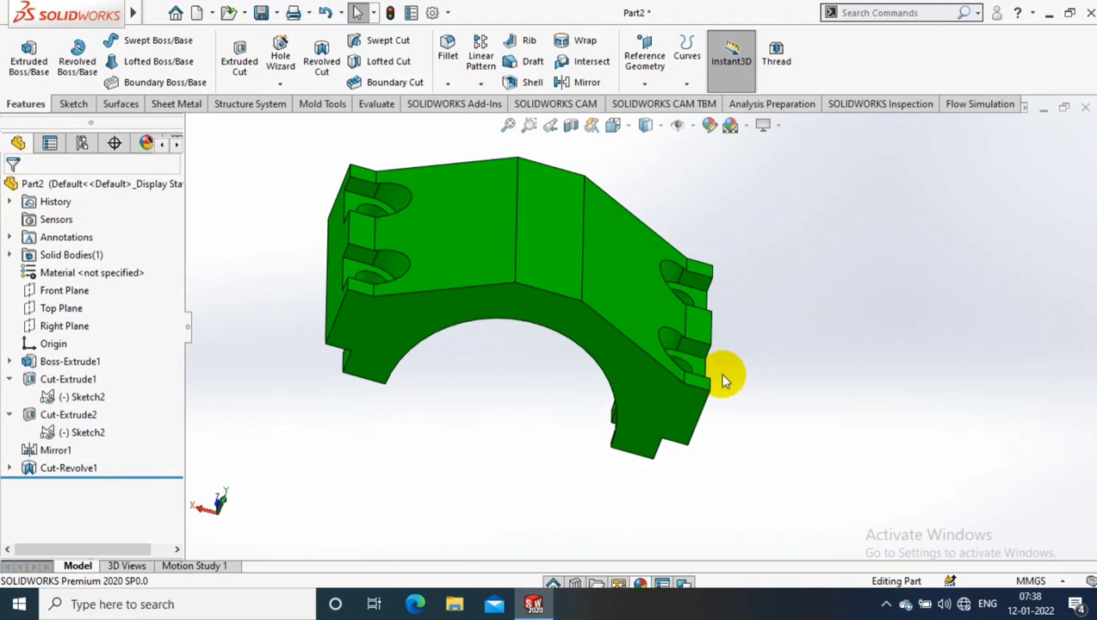